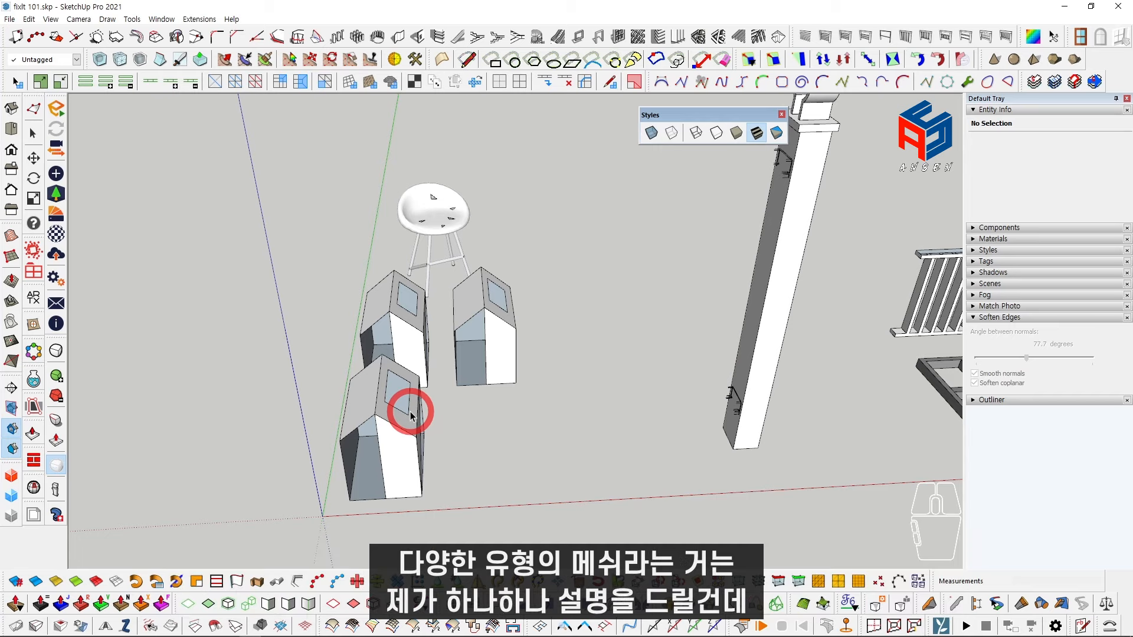
Step: Examine the sample models with mesh defects: the houses with openings, the chair, and the overlapping faces on the post's handle
{"action": "middle_click_drag", "start_coordinate": [410, 412], "coordinate": [463, 289], "text": "shift"}
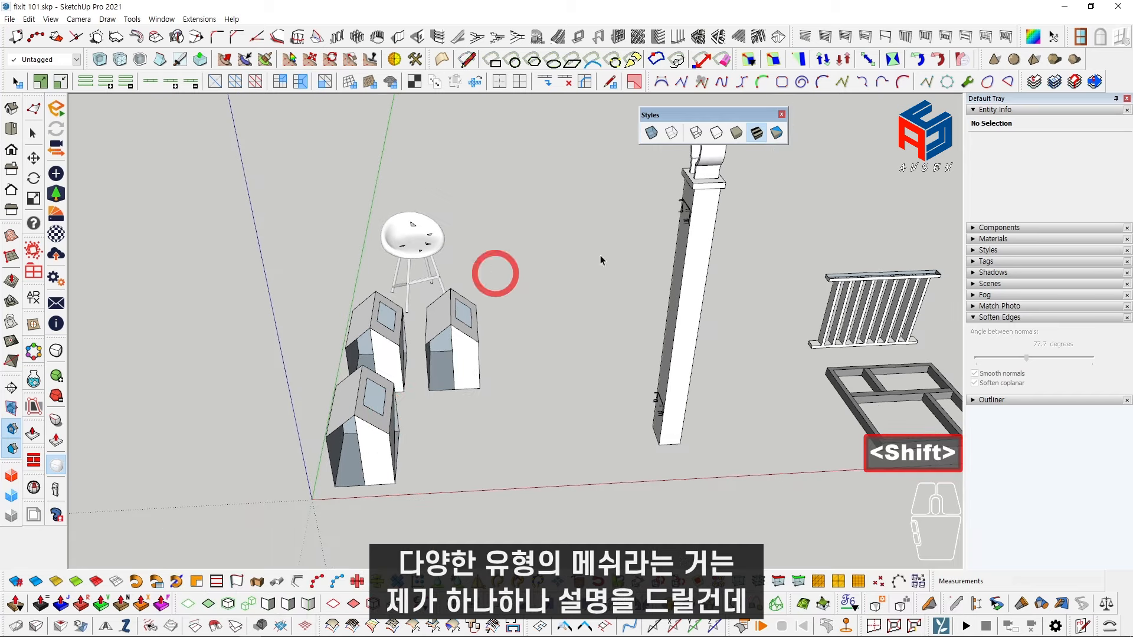
{"action": "middle_click_drag", "start_coordinate": [679, 331], "coordinate": [631, 306]}
{"action": "scroll", "coordinate": [632, 306], "scroll_direction": "up", "scroll_amount": 15}
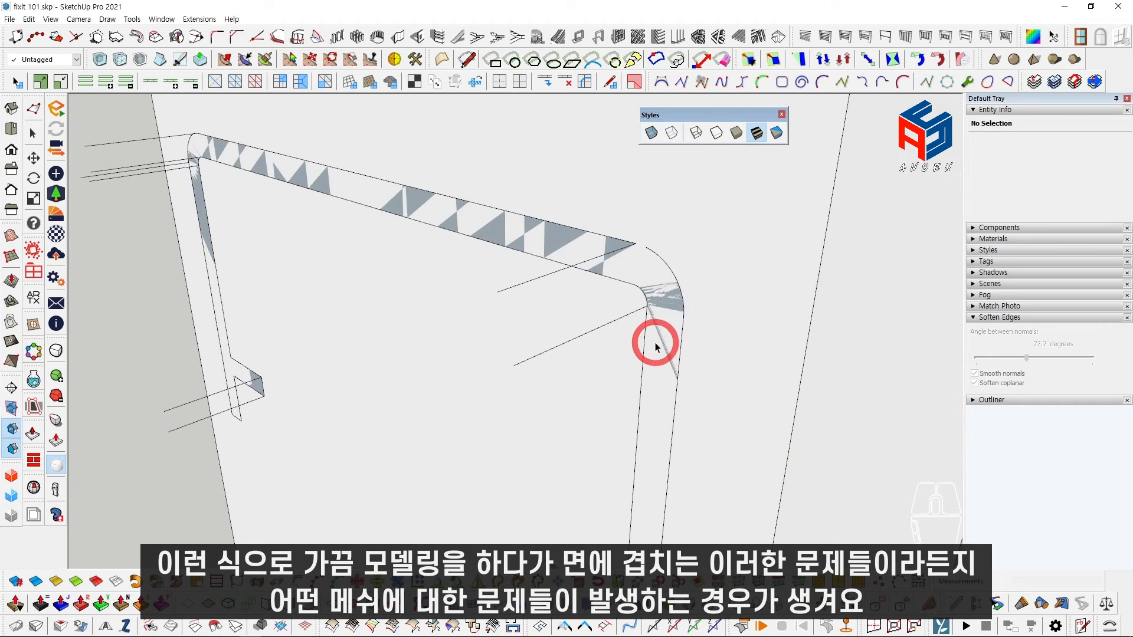
{"action": "scroll", "coordinate": [655, 347], "scroll_direction": "down", "scroll_amount": 12}
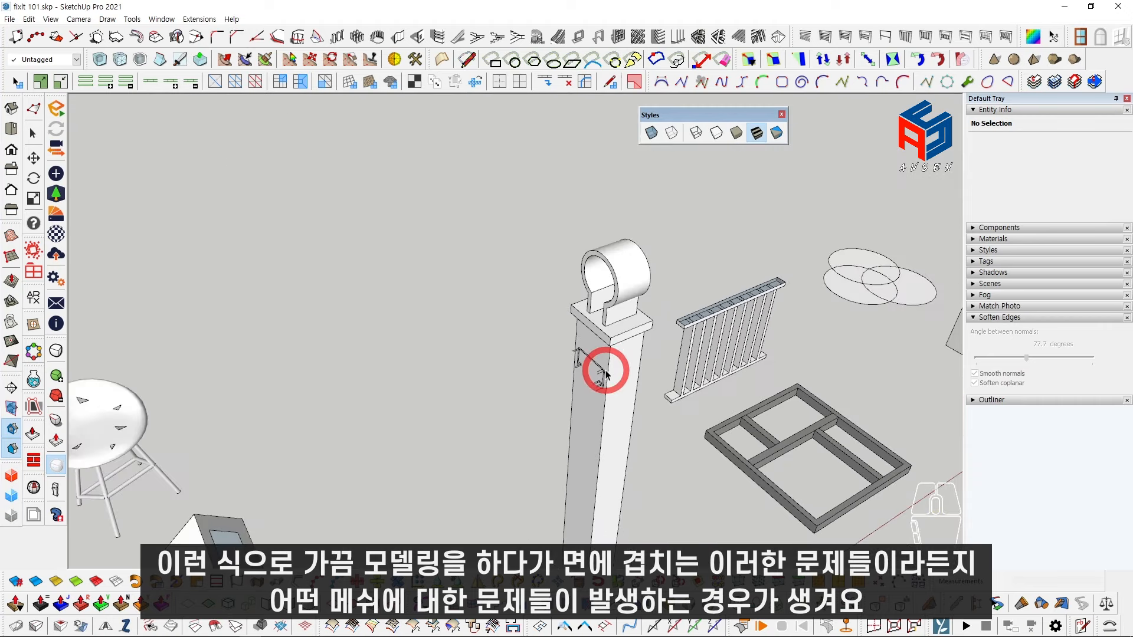
{"action": "scroll", "coordinate": [606, 372], "scroll_direction": "down", "scroll_amount": 15}
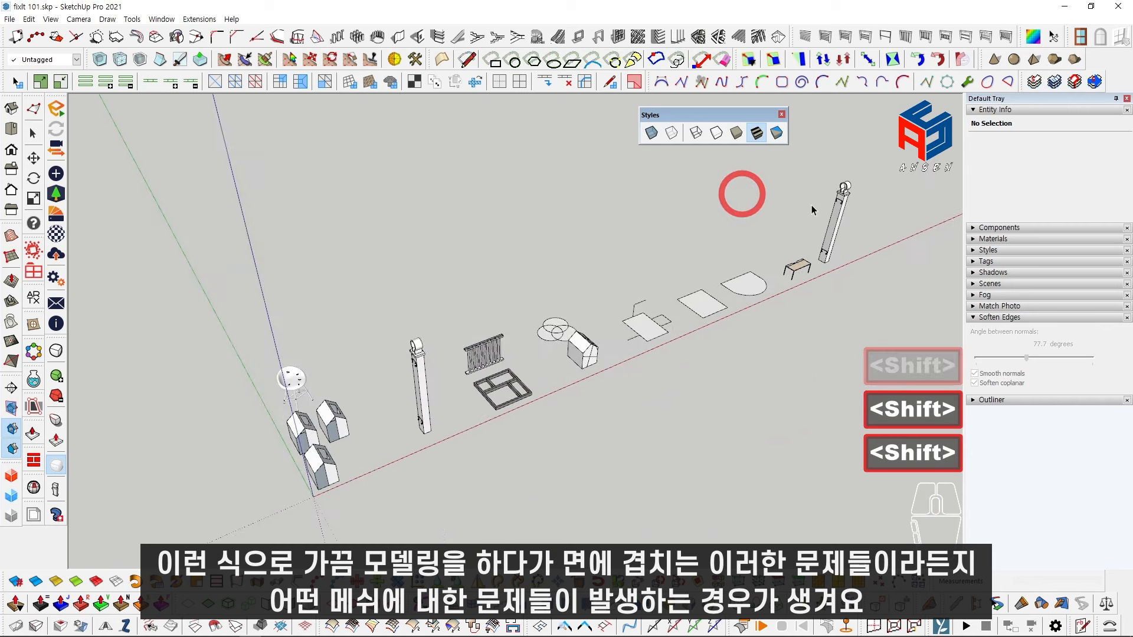
{"action": "scroll", "coordinate": [550, 380], "scroll_direction": "up", "scroll_amount": 8}
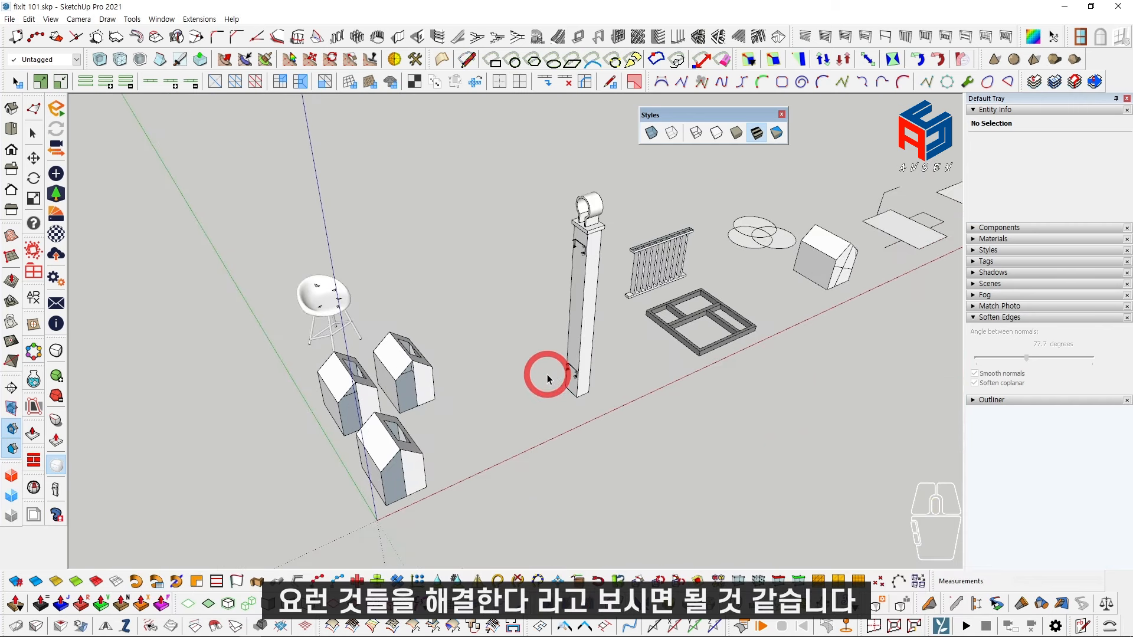
{"action": "middle_click_drag", "start_coordinate": [547, 380], "coordinate": [372, 412]}
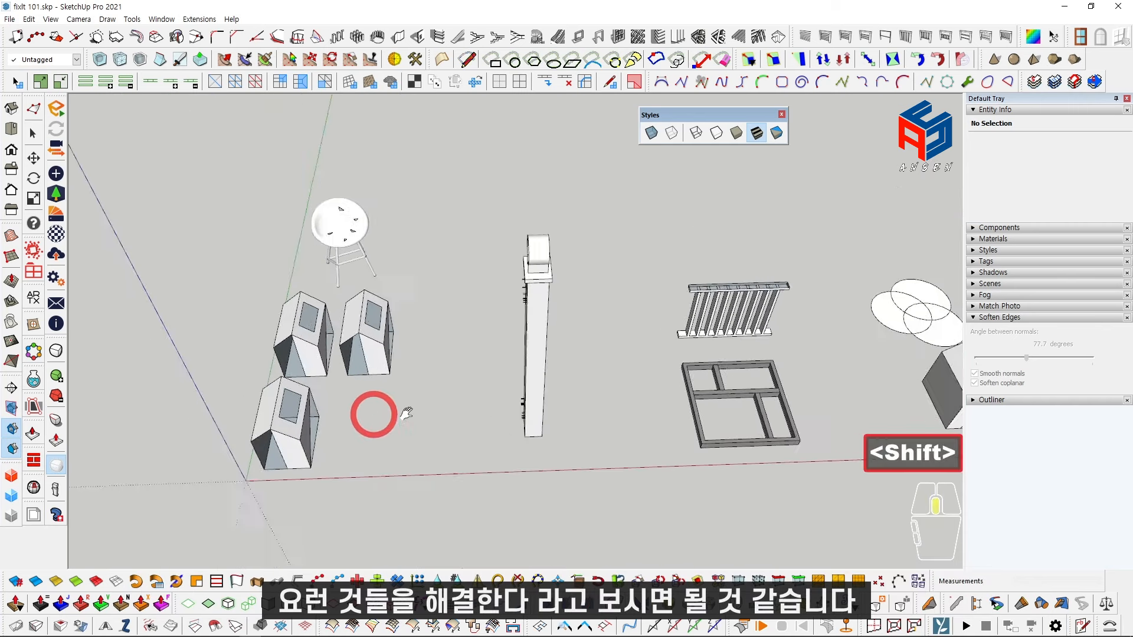
{"action": "scroll", "coordinate": [422, 392], "scroll_direction": "up", "scroll_amount": 6}
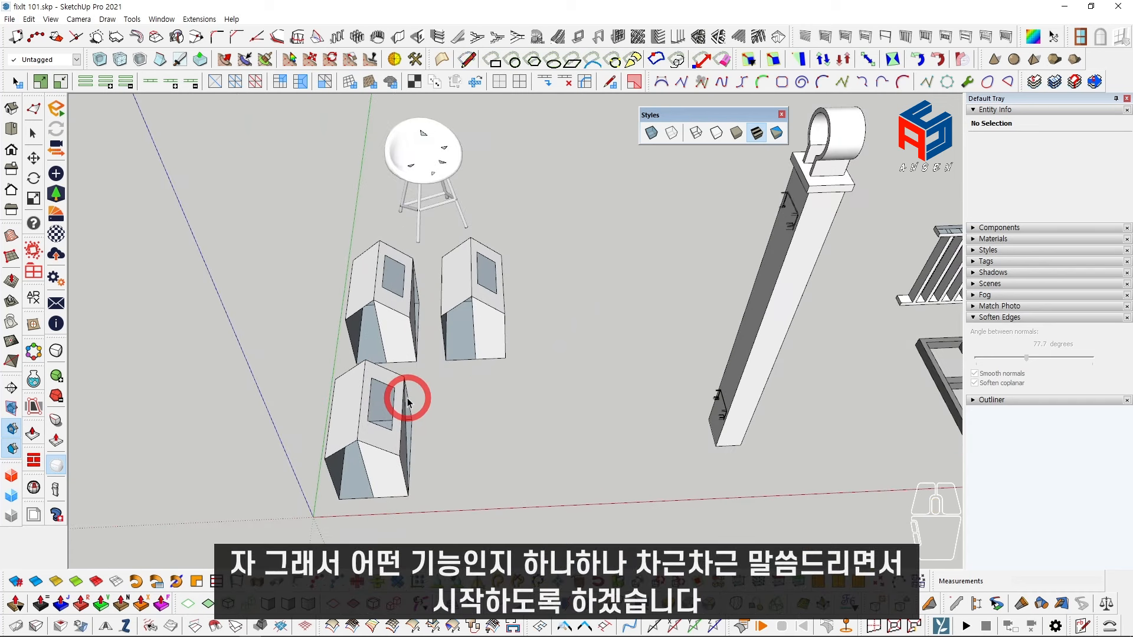
{"action": "middle_click_drag", "start_coordinate": [238, 455], "coordinate": [462, 342]}
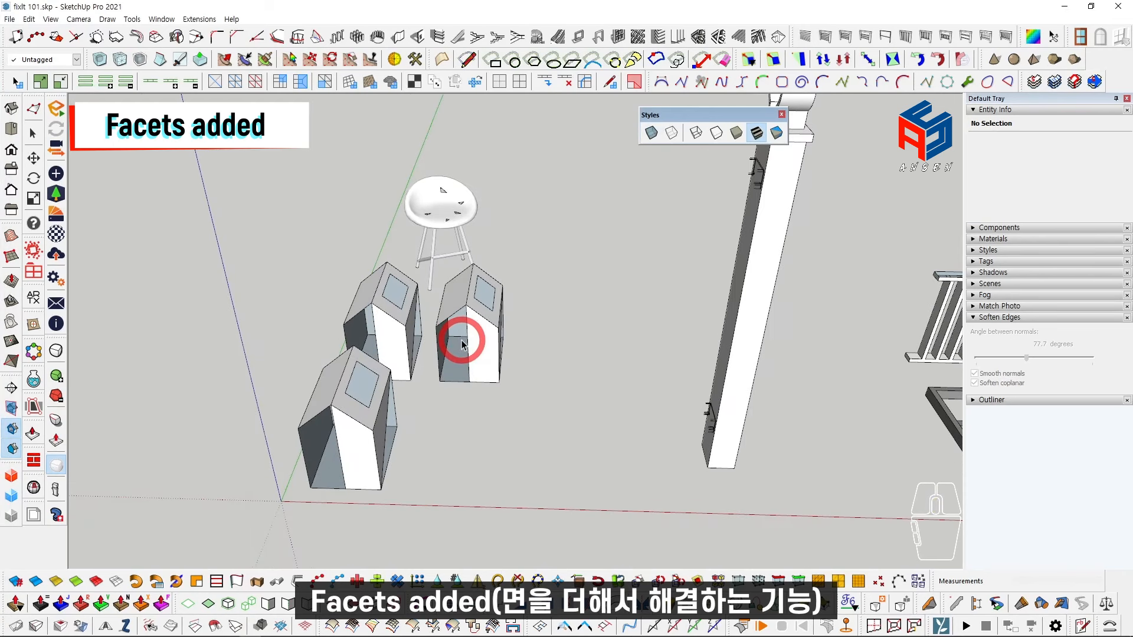
{"action": "middle_click_drag", "start_coordinate": [462, 344], "coordinate": [359, 431]}
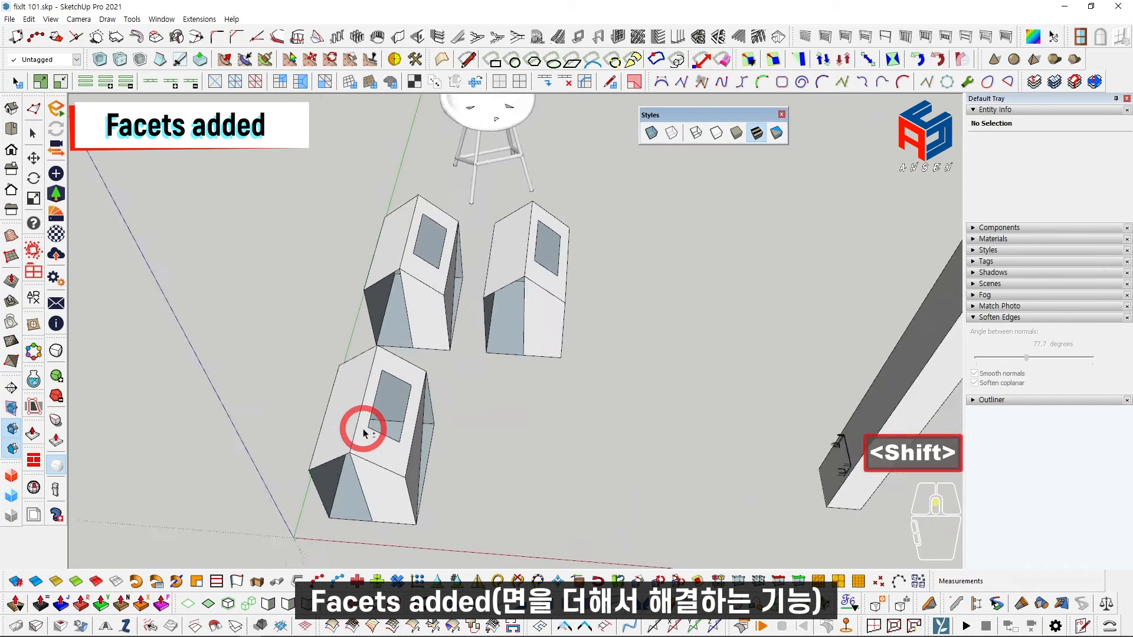
Step: Run FixIt 101 on all connected geometry of the front house and dismiss the results report
{"action": "scroll", "coordinate": [438, 397], "scroll_direction": "up", "scroll_amount": 5}
{"action": "scroll", "coordinate": [480, 372], "scroll_direction": "down", "scroll_amount": 3}
{"action": "middle_click_drag", "start_coordinate": [481, 372], "coordinate": [417, 329]}
{"action": "triple_click", "coordinate": [407, 334]}
{"action": "right_click", "coordinate": [403, 309]}
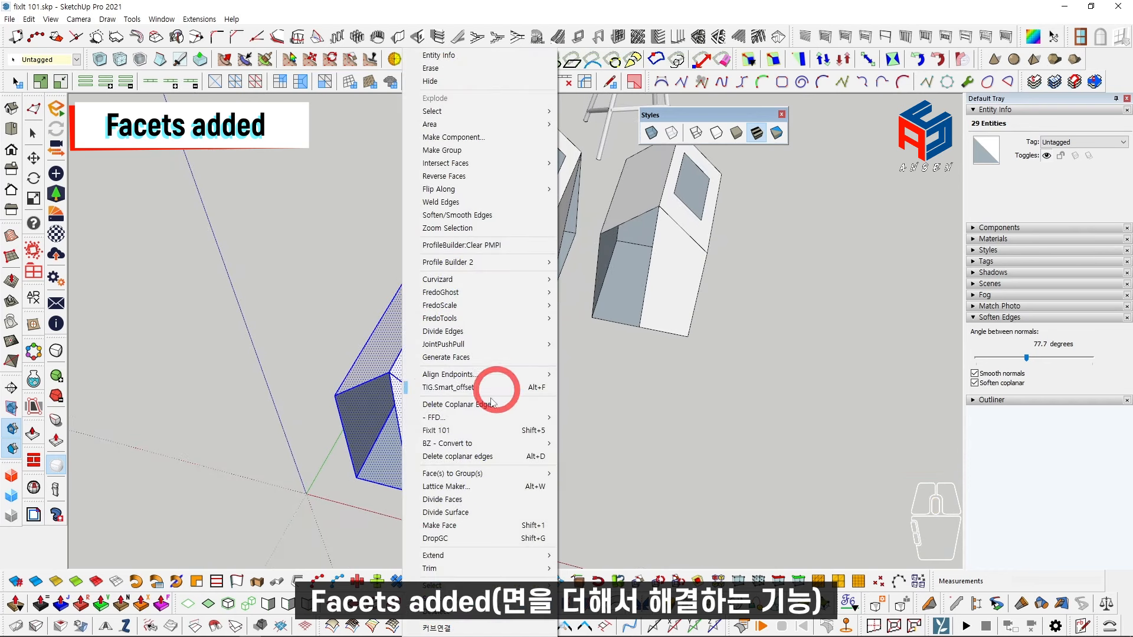
{"action": "left_click", "coordinate": [455, 432]}
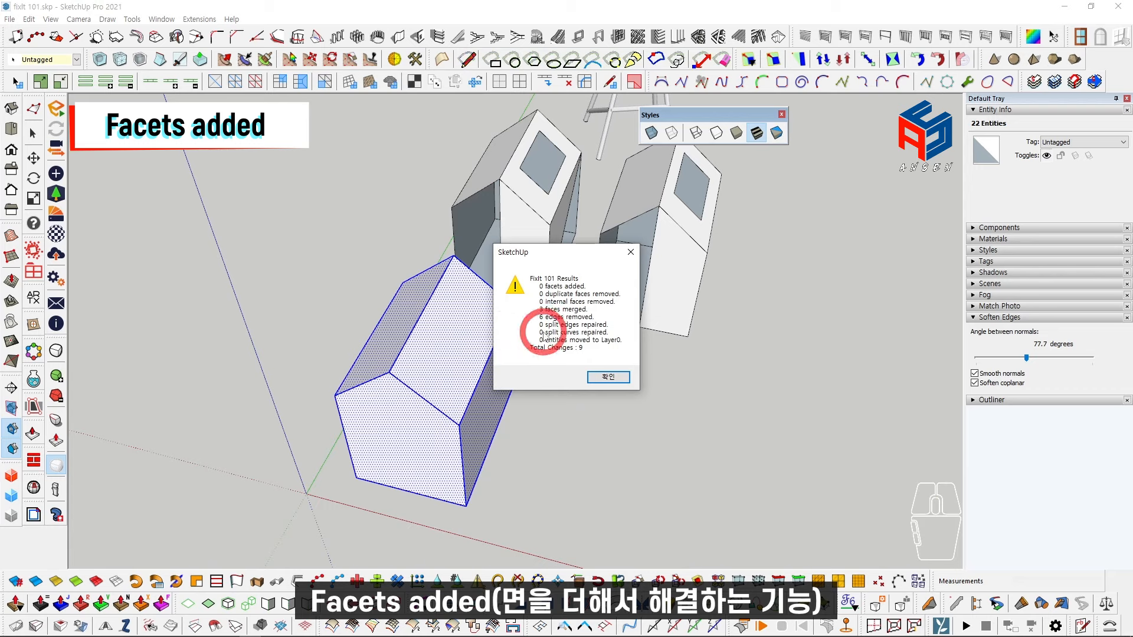
{"action": "left_click_drag", "start_coordinate": [560, 258], "coordinate": [678, 269]}
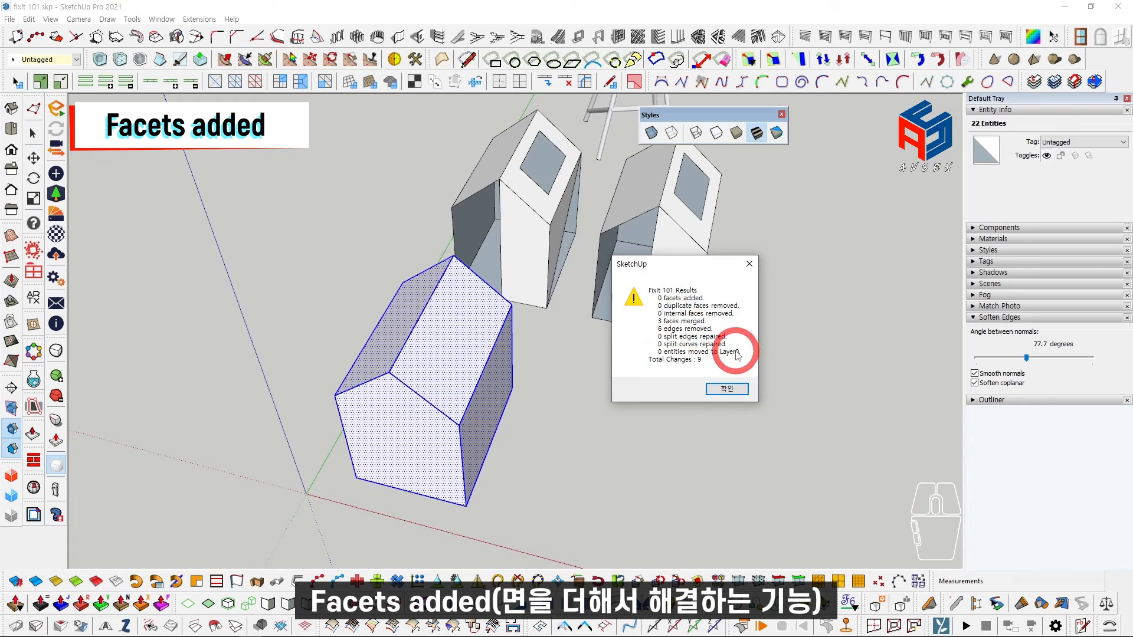
{"action": "left_click", "coordinate": [725, 390]}
Step: Group the front house's repaired geometry, and undo both the grouping and the repair
{"action": "middle_click_drag", "start_coordinate": [645, 392], "coordinate": [425, 348]}
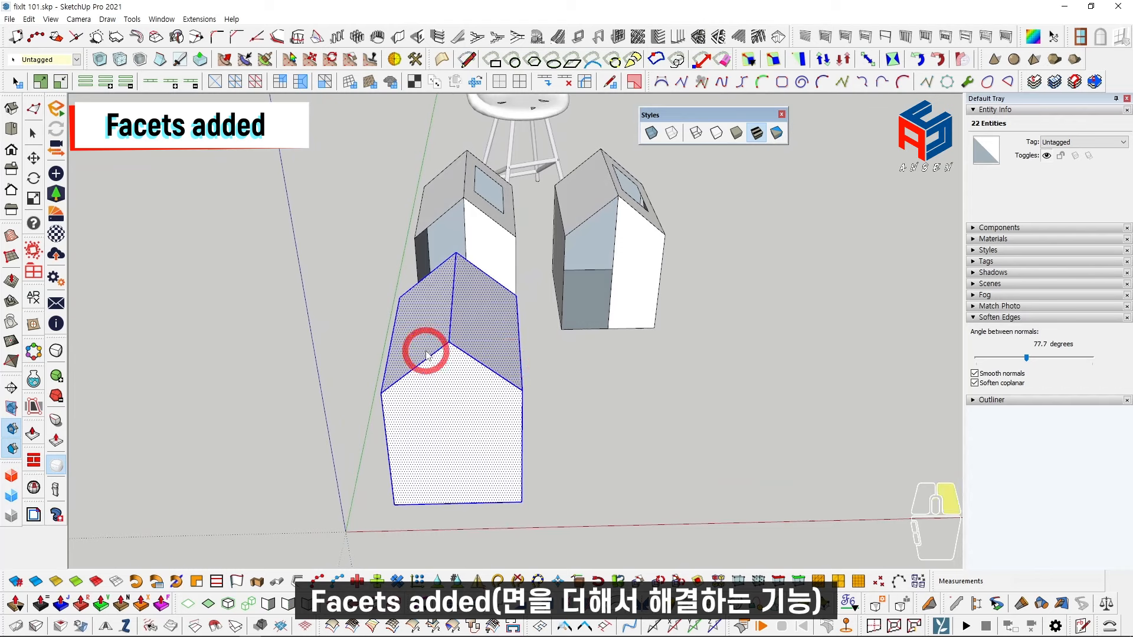
{"action": "key", "text": "g"}
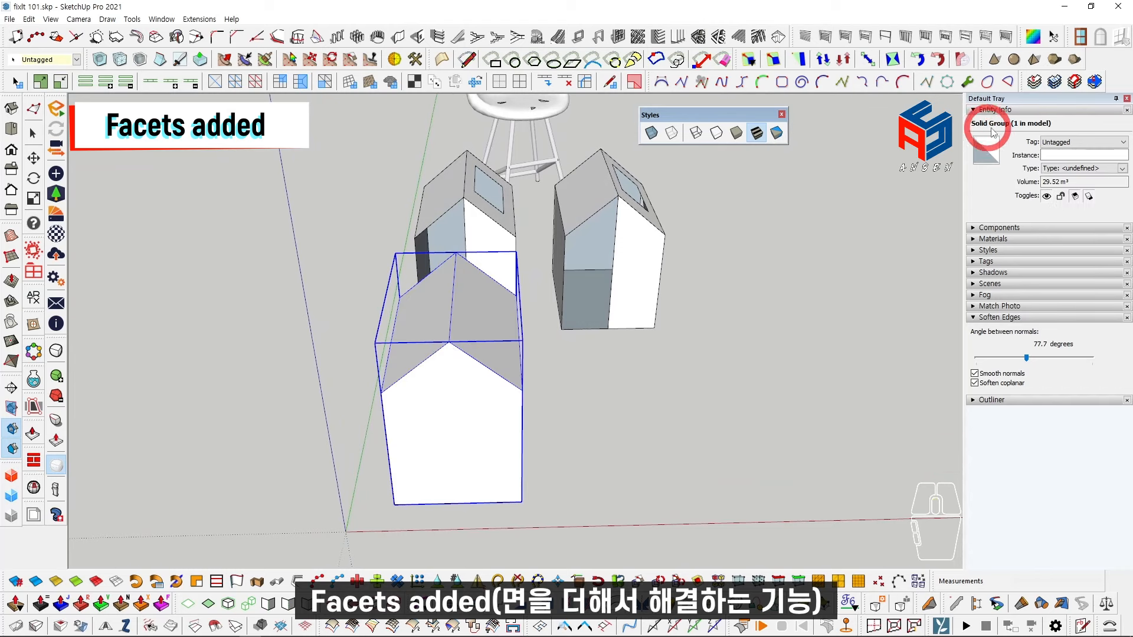
{"action": "middle_click_drag", "start_coordinate": [557, 369], "coordinate": [438, 390]}
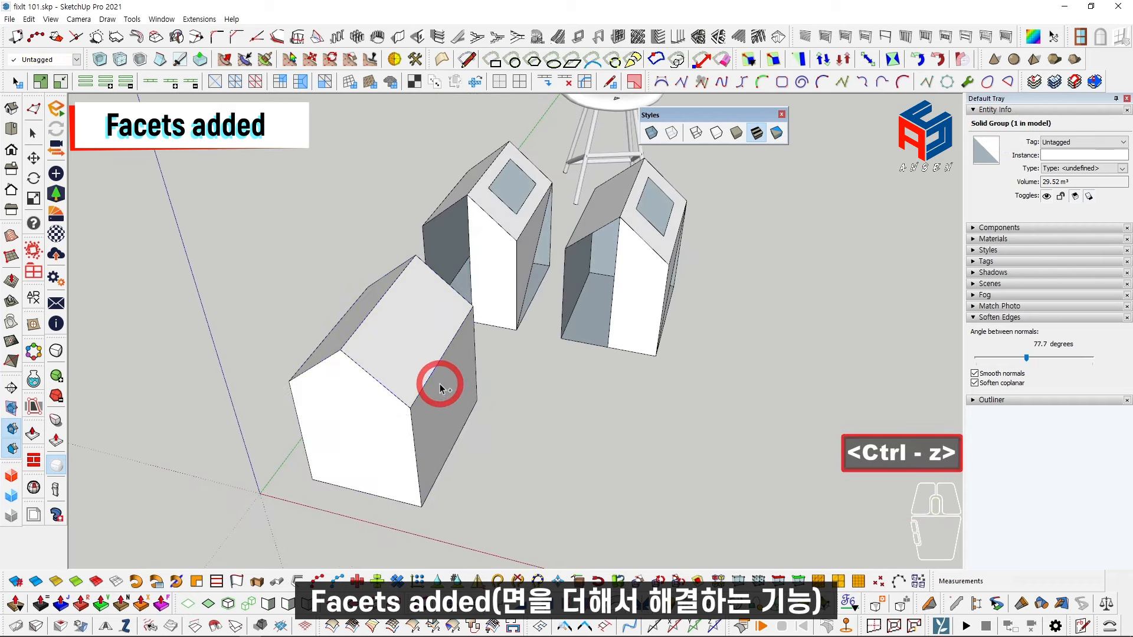
{"action": "key", "text": "ctrl+z"}
{"action": "key", "text": "ctrl+z"}
Step: Run FixIt 101 on the two rear house groups together, dismiss the report and undo the repair
{"action": "middle_click_drag", "start_coordinate": [406, 413], "coordinate": [450, 331]}
{"action": "left_click", "coordinate": [450, 331]}
{"action": "left_click", "coordinate": [524, 344]}
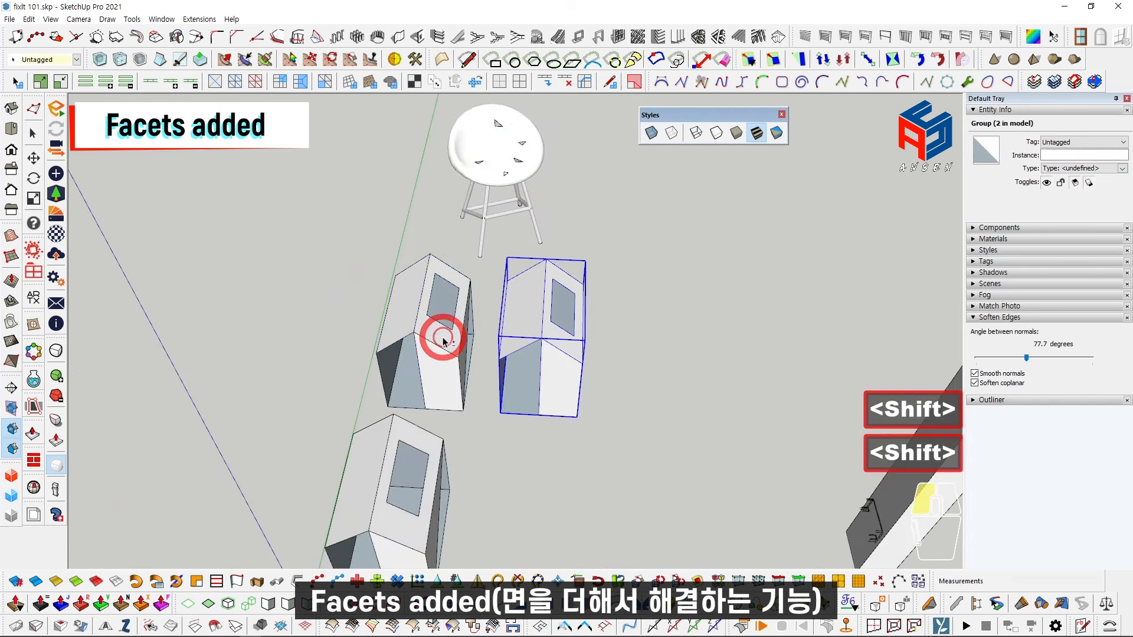
{"action": "left_click", "coordinate": [444, 341], "text": "shift"}
{"action": "right_click", "coordinate": [445, 342]}
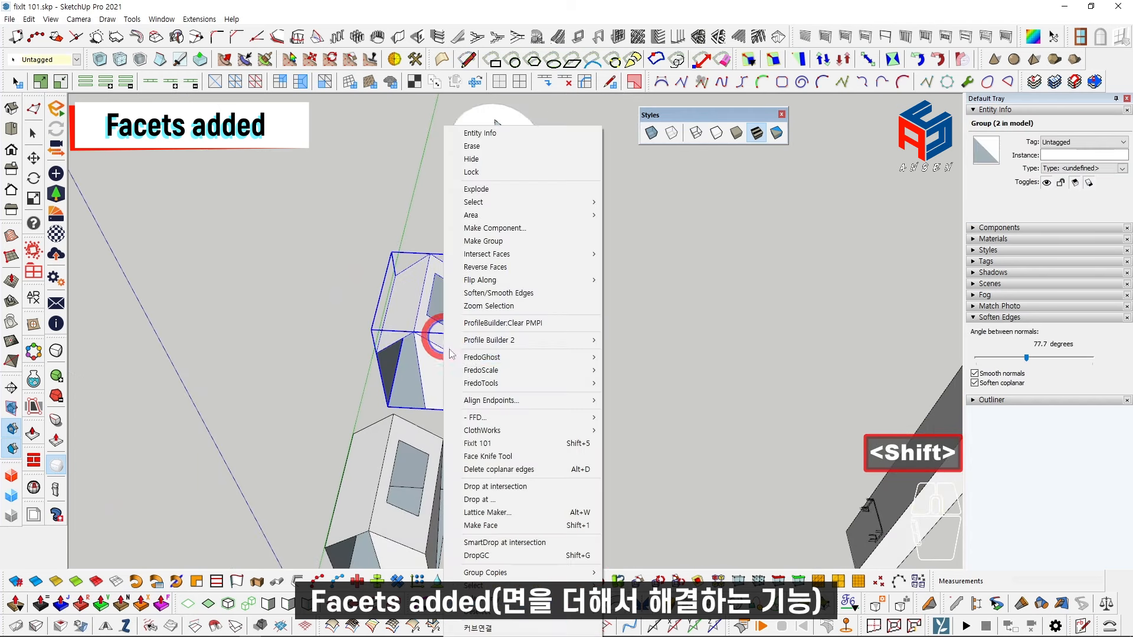
{"action": "left_click", "coordinate": [502, 443]}
{"action": "left_click", "coordinate": [597, 378]}
{"action": "middle_click_drag", "start_coordinate": [584, 380], "coordinate": [531, 425]}
{"action": "key", "text": "ctrl+z"}
Step: Open the chair component and its seat group for editing, and try to draw a line along a triangular hole in the seat
{"action": "scroll", "coordinate": [595, 253], "scroll_direction": "up", "scroll_amount": 2}
{"action": "left_click", "coordinate": [590, 242]}
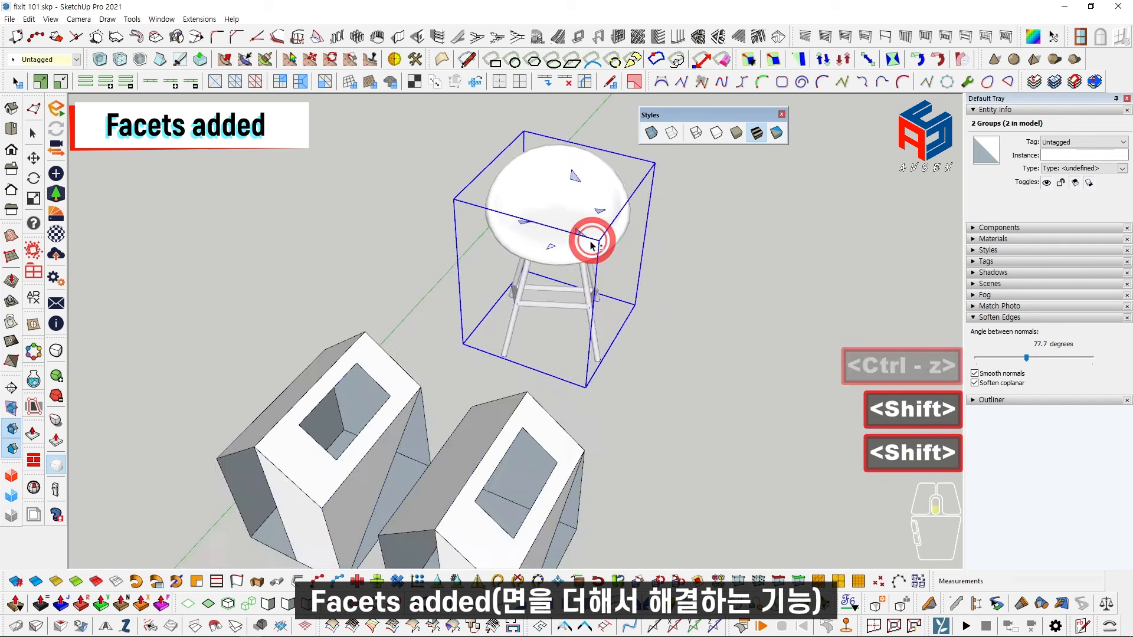
{"action": "scroll", "coordinate": [539, 303], "scroll_direction": "up", "scroll_amount": 5}
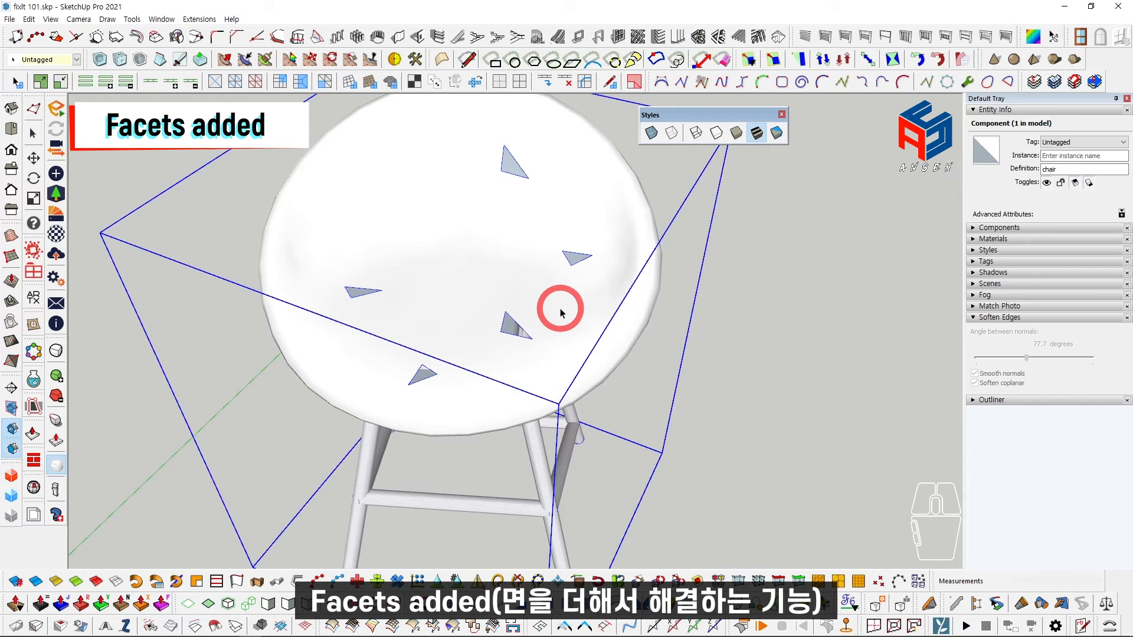
{"action": "scroll", "coordinate": [563, 320], "scroll_direction": "up", "scroll_amount": 5}
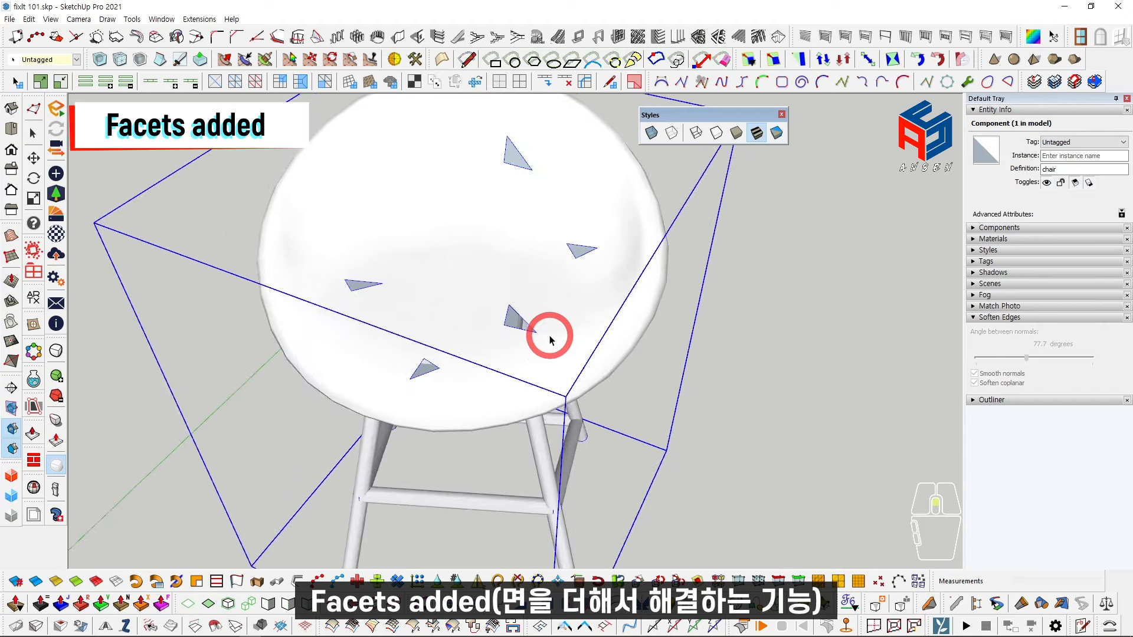
{"action": "double_click", "coordinate": [531, 337]}
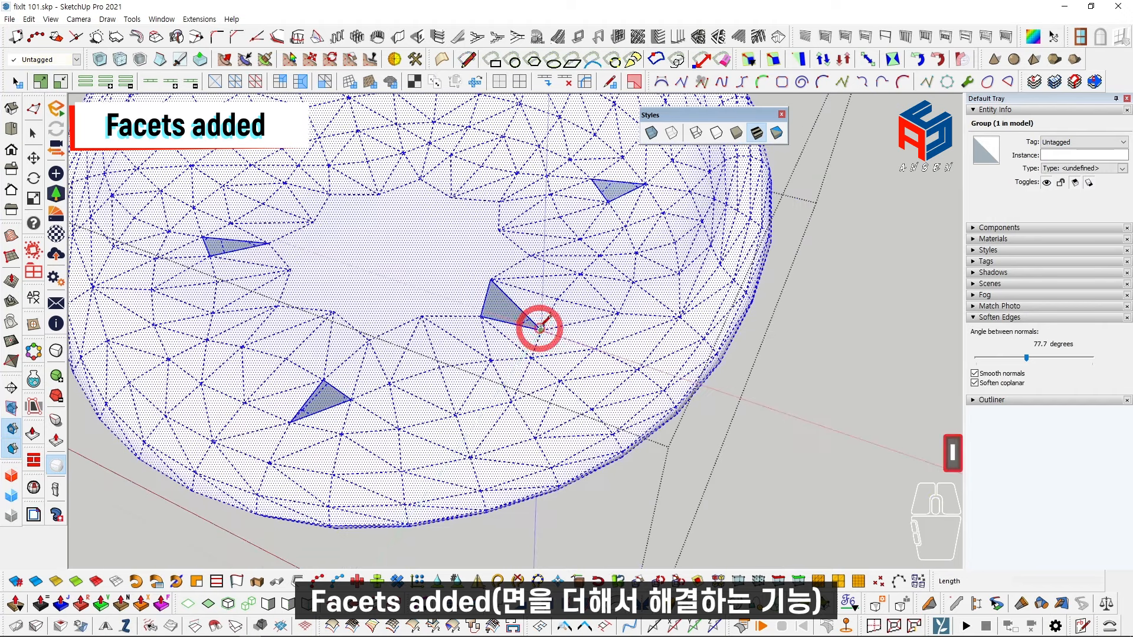
{"action": "left_click", "coordinate": [491, 279]}
{"action": "key", "text": "Escape"}
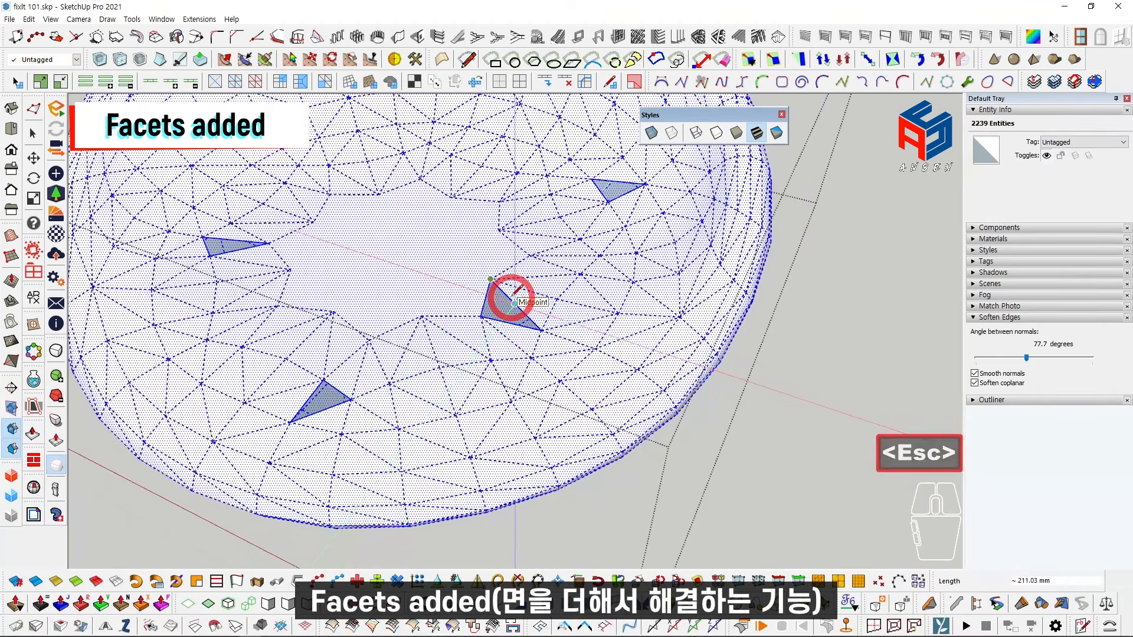
{"action": "key", "text": "space"}
{"action": "scroll", "coordinate": [518, 313], "scroll_direction": "down", "scroll_amount": 8}
{"action": "key", "text": "Escape"}
Step: Run FixIt 101 on the seat group inside the chair component and dismiss the results report
{"action": "left_click", "coordinate": [557, 314], "text": "shift"}
{"action": "right_click", "coordinate": [538, 328]}
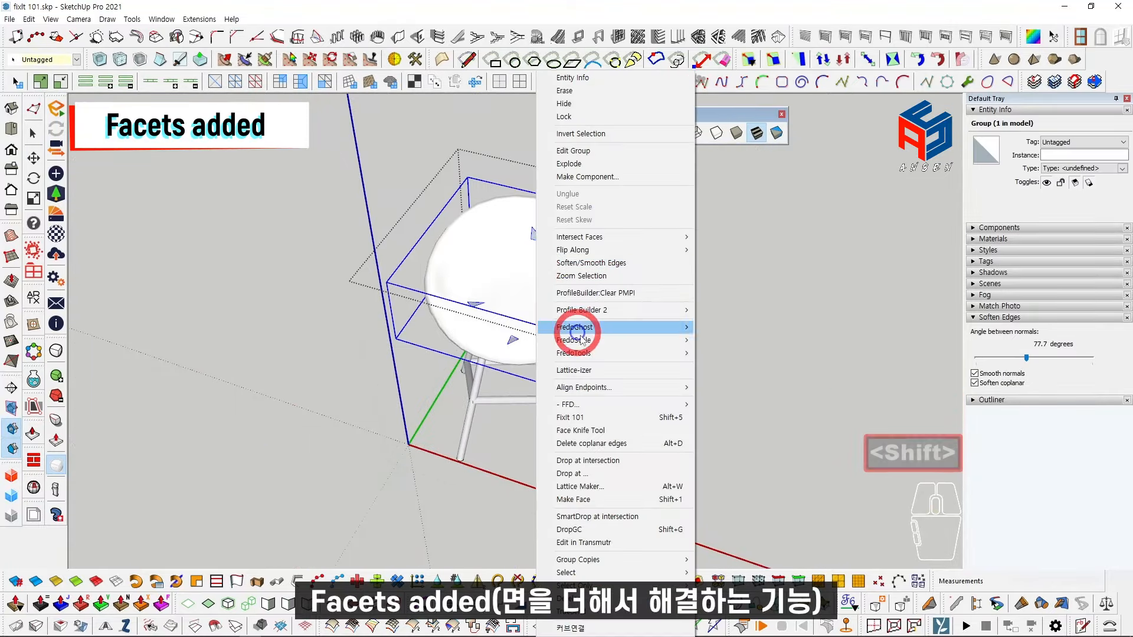
{"action": "left_click", "coordinate": [605, 417]}
{"action": "left_click", "coordinate": [597, 375]}
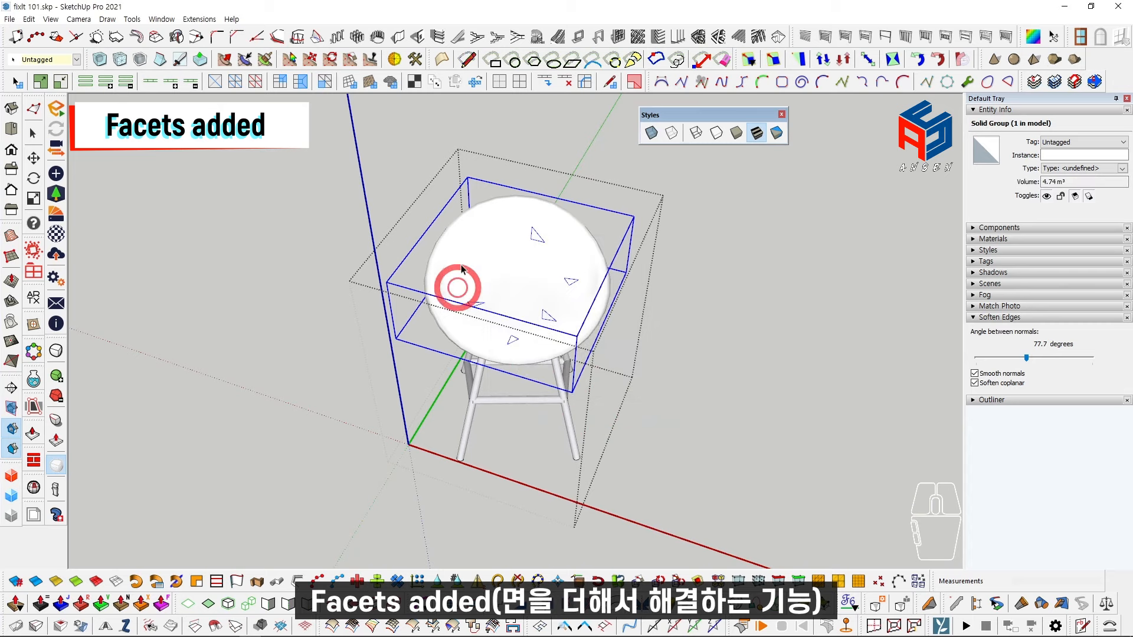
Step: Soften the seat group's remaining edges with an angle between normals of 84.1 degrees, and leave the chair component
{"action": "scroll", "coordinate": [550, 289], "scroll_direction": "up", "scroll_amount": 6}
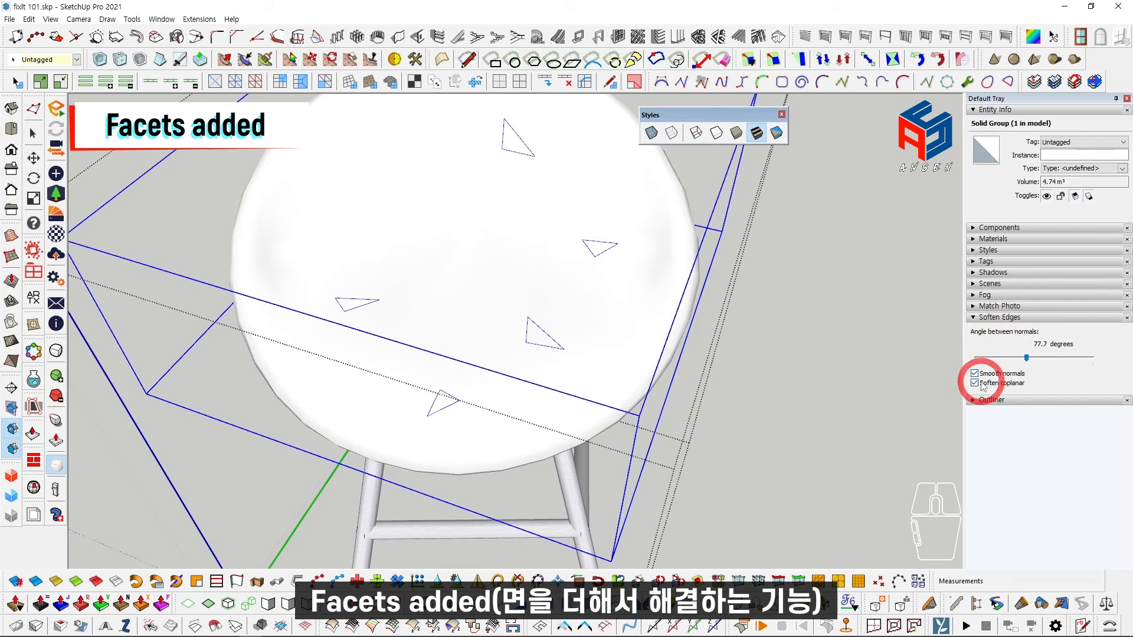
{"action": "left_click_drag", "start_coordinate": [1028, 362], "coordinate": [1028, 361]}
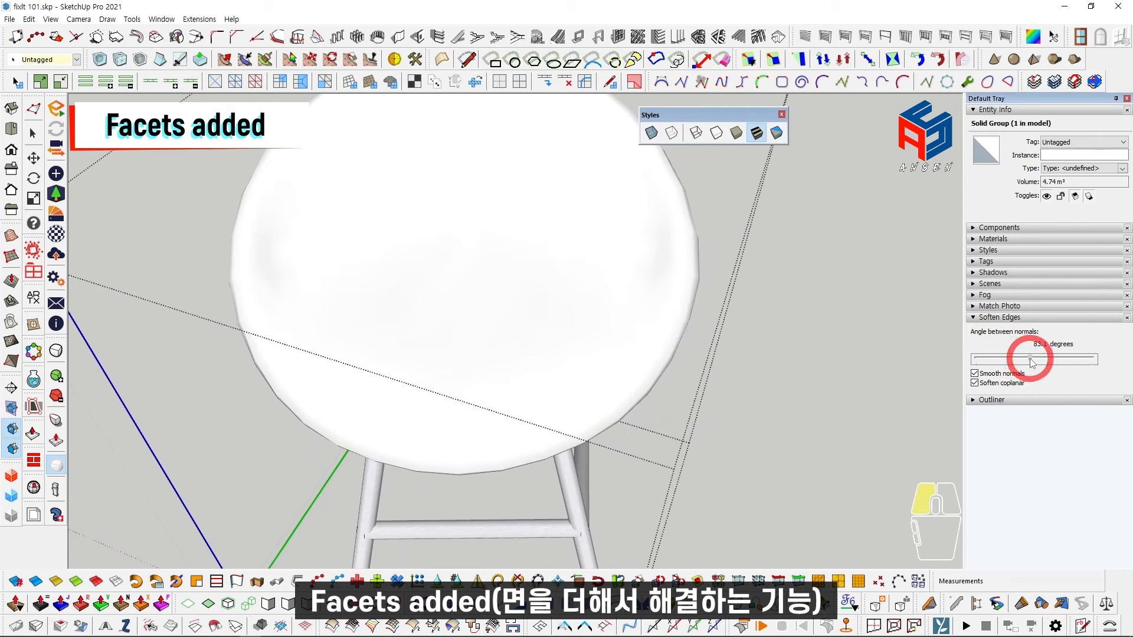
{"action": "key", "text": "space"}
{"action": "scroll", "coordinate": [582, 362], "scroll_direction": "down", "scroll_amount": 8}
{"action": "key", "text": "Escape"}
{"action": "scroll", "coordinate": [567, 295], "scroll_direction": "down", "scroll_amount": 10}
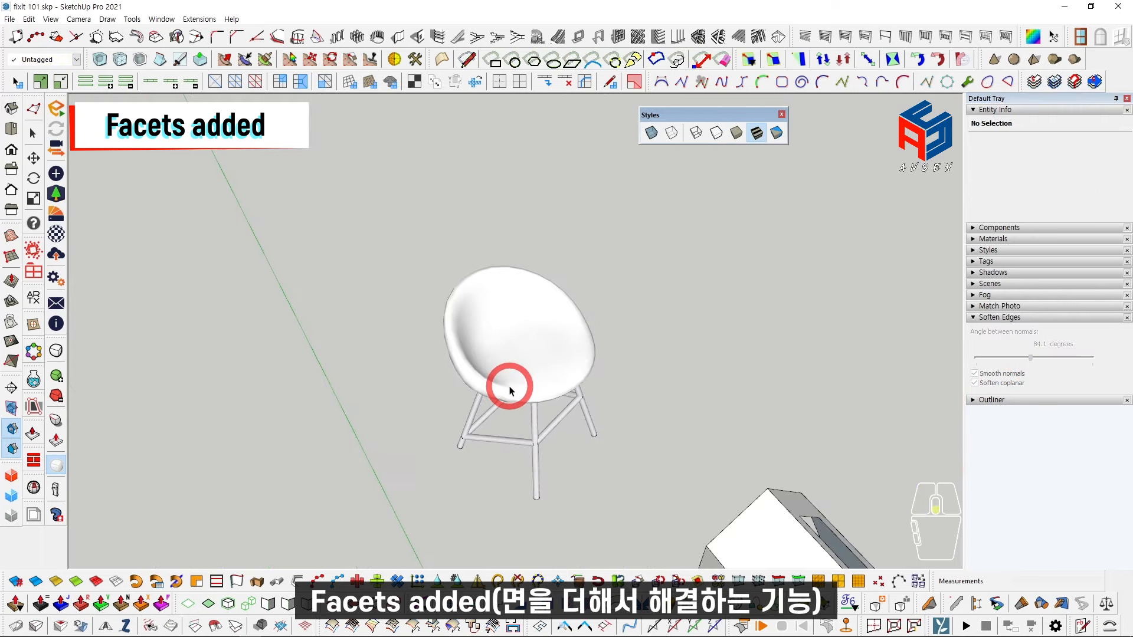
Step: Undo the softening and the repair of the chair seat, and leave the chair component
{"action": "middle_click_drag", "start_coordinate": [481, 334], "coordinate": [501, 373], "text": "shift"}
{"action": "scroll", "coordinate": [511, 370], "scroll_direction": "down", "scroll_amount": 3}
{"action": "key", "text": "ctrl+z"}
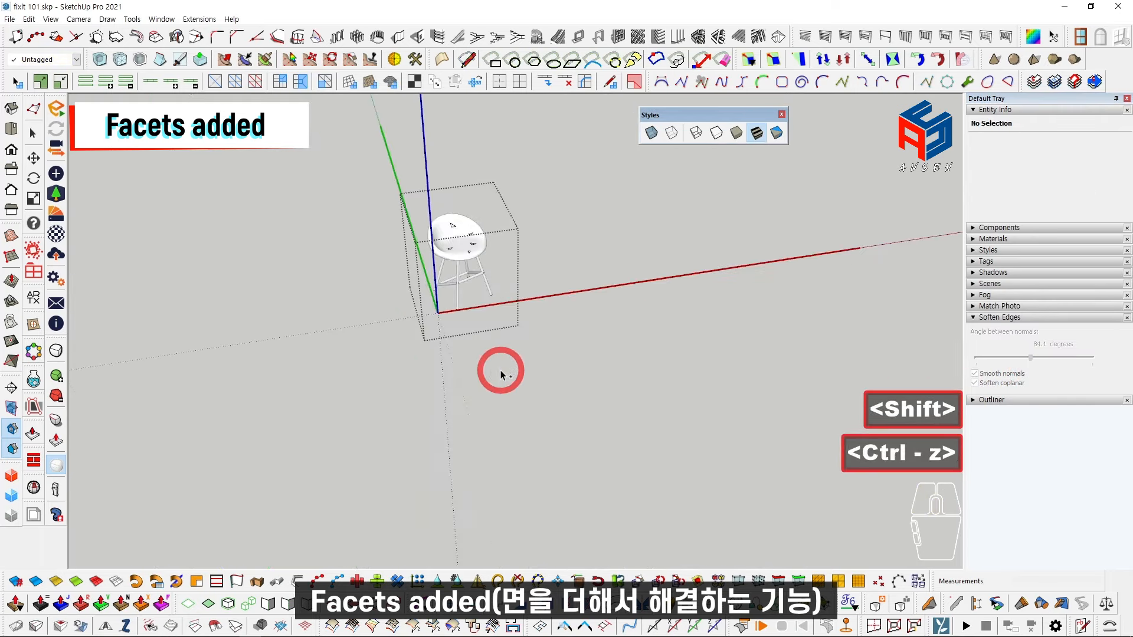
{"action": "key", "text": "Escape"}
Step: Examine the overlapping duplicate faces on the handle near the upper end of the post
{"action": "middle_click_drag", "start_coordinate": [659, 288], "coordinate": [564, 328], "text": "shift"}
{"action": "scroll", "coordinate": [572, 303], "scroll_direction": "up", "scroll_amount": 2}
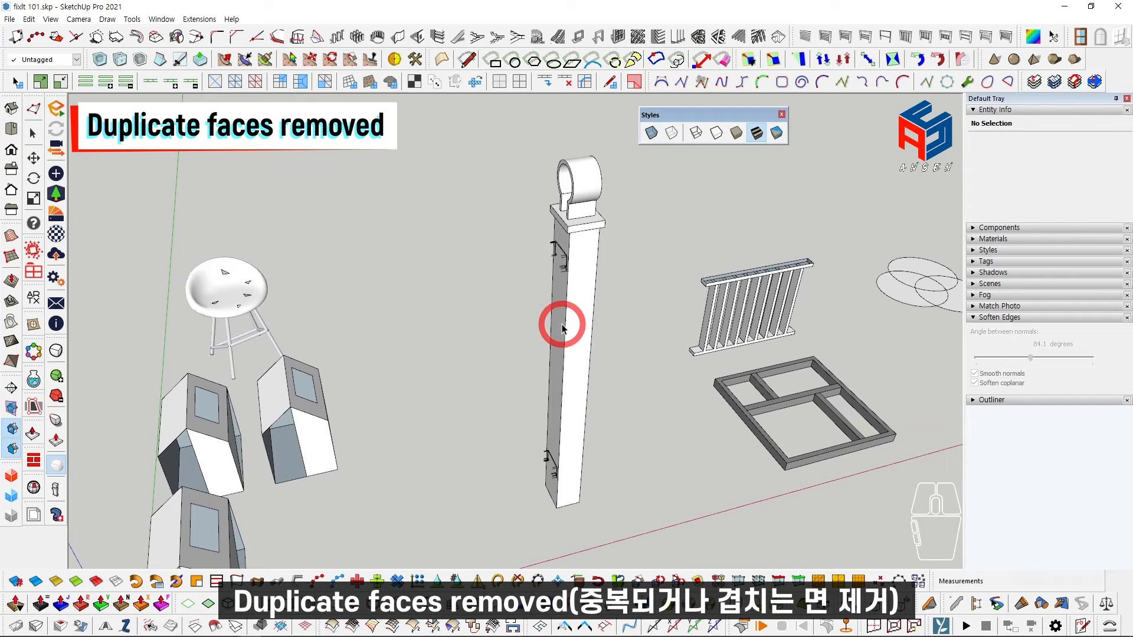
{"action": "middle_click_drag", "start_coordinate": [561, 328], "coordinate": [690, 247], "text": "shift"}
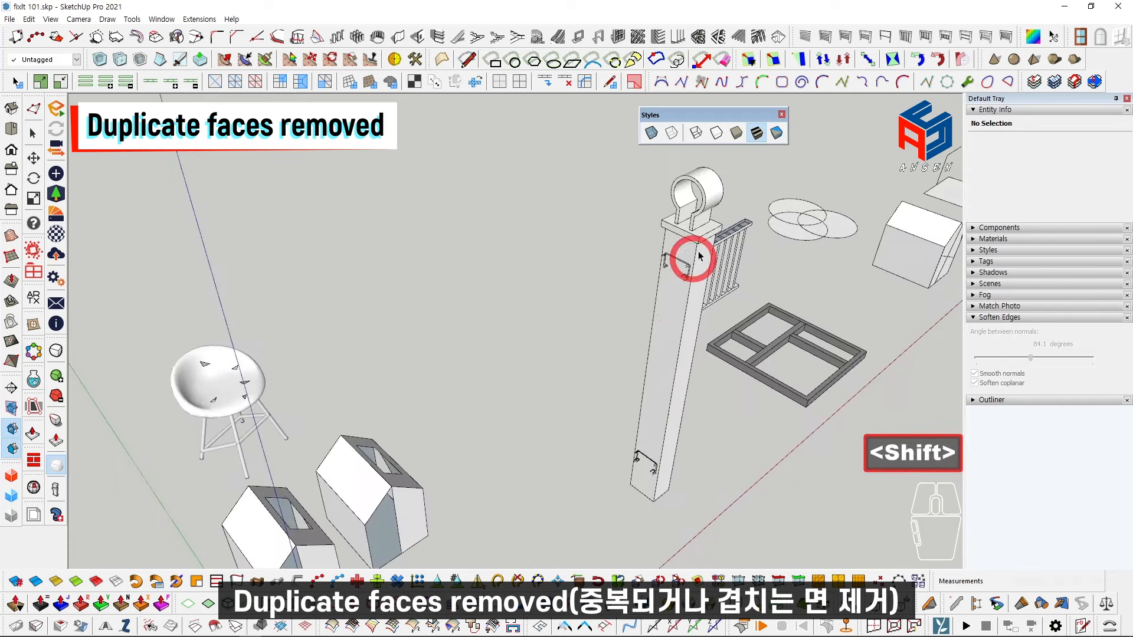
{"action": "scroll", "coordinate": [556, 336], "scroll_direction": "up", "scroll_amount": 5}
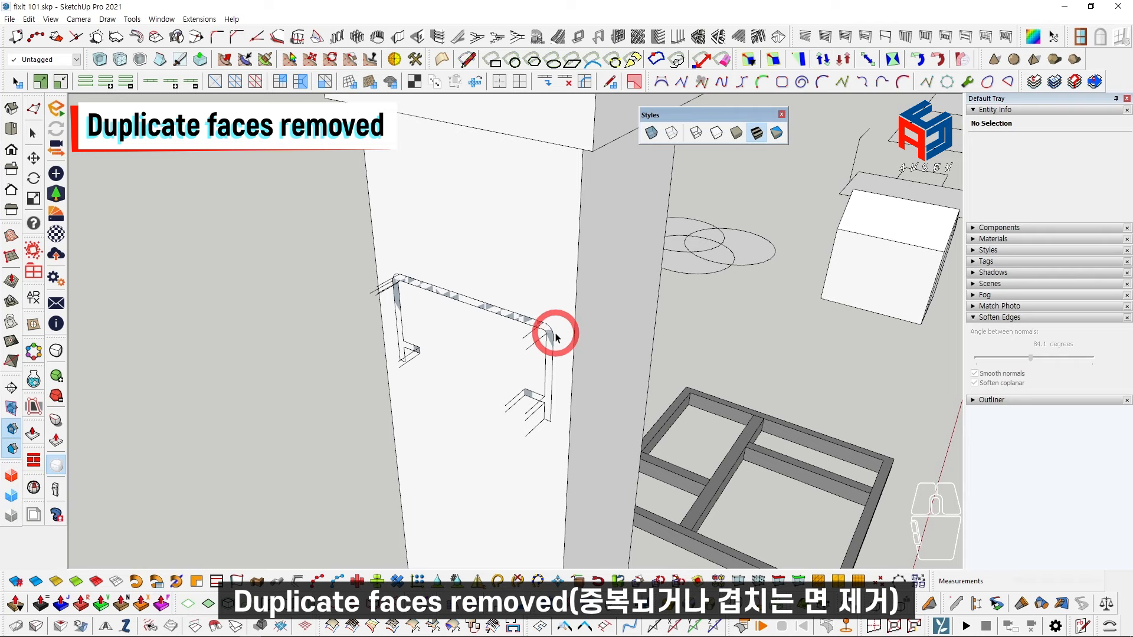
{"action": "scroll", "coordinate": [555, 338], "scroll_direction": "up", "scroll_amount": 6}
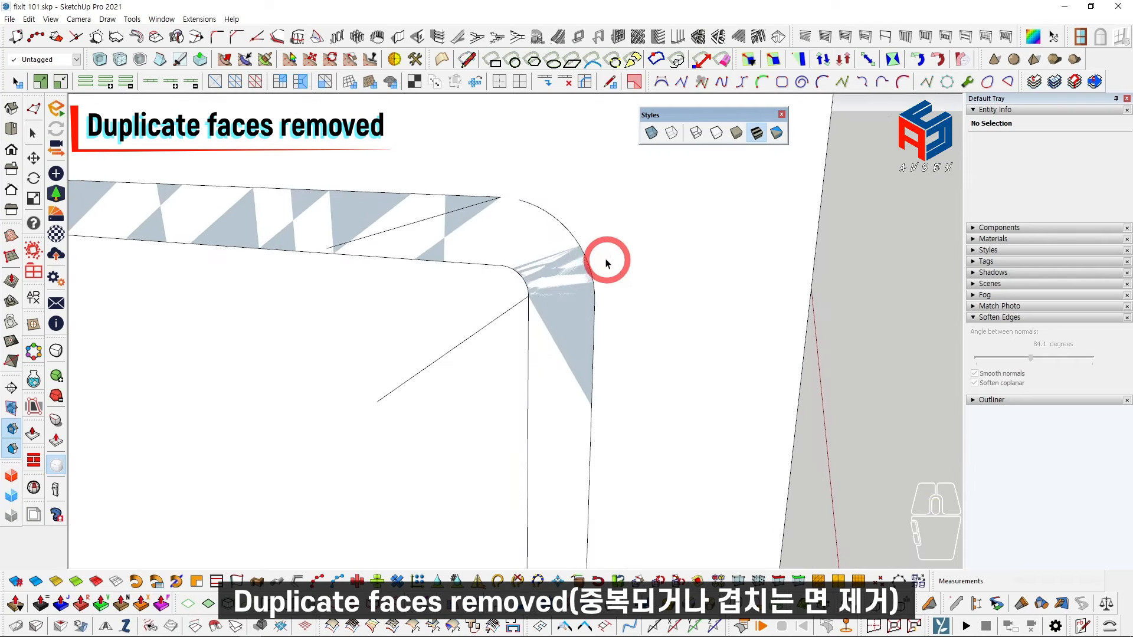
{"action": "mouse_move", "coordinate": [527, 260]}
{"action": "middle_mouse_down"}
{"action": "mouse_move", "coordinate": [554, 339]}
{"action": "mouse_move", "coordinate": [731, 357]}
{"action": "mouse_move", "coordinate": [739, 232]}
{"action": "mouse_move", "coordinate": [547, 229]}
{"action": "mouse_move", "coordinate": [554, 435]}
{"action": "mouse_move", "coordinate": [632, 293]}
{"action": "mouse_move", "coordinate": [503, 331]}
{"action": "mouse_move", "coordinate": [492, 398]}
{"action": "middle_mouse_up"}
{"action": "scroll", "coordinate": [537, 351], "scroll_direction": "down", "scroll_amount": 4}
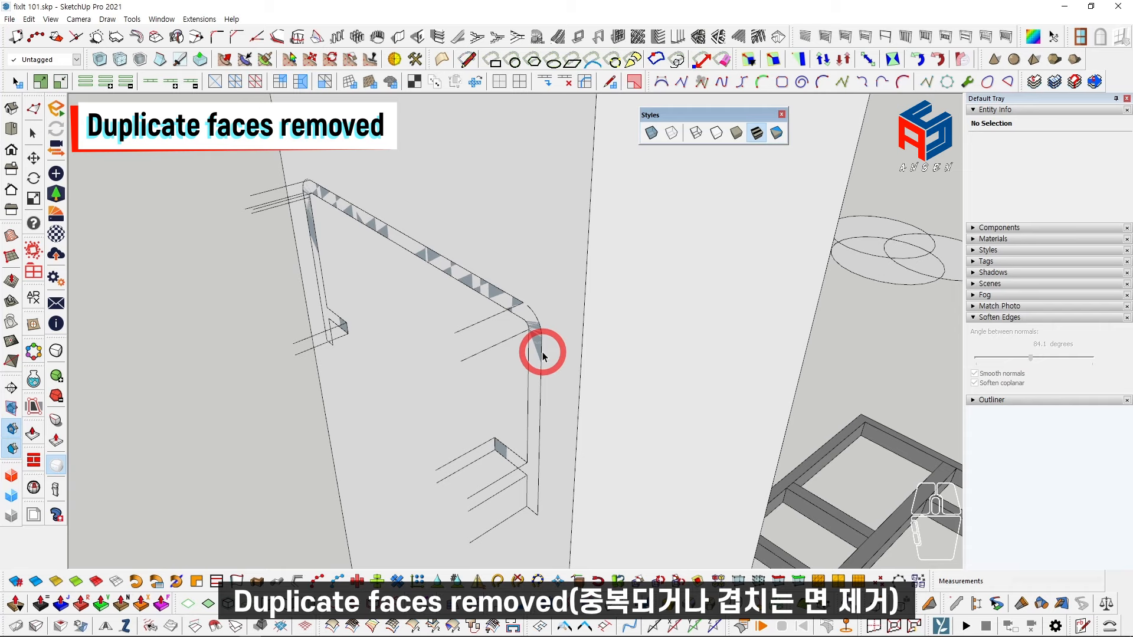
{"action": "scroll", "coordinate": [542, 353], "scroll_direction": "down", "scroll_amount": 3}
Step: Run FixIt 101 on the post group with the overlapping handle faces and dismiss the results report
{"action": "left_click", "coordinate": [519, 307]}
{"action": "scroll", "coordinate": [517, 295], "scroll_direction": "down", "scroll_amount": 3}
{"action": "right_click", "coordinate": [515, 271]}
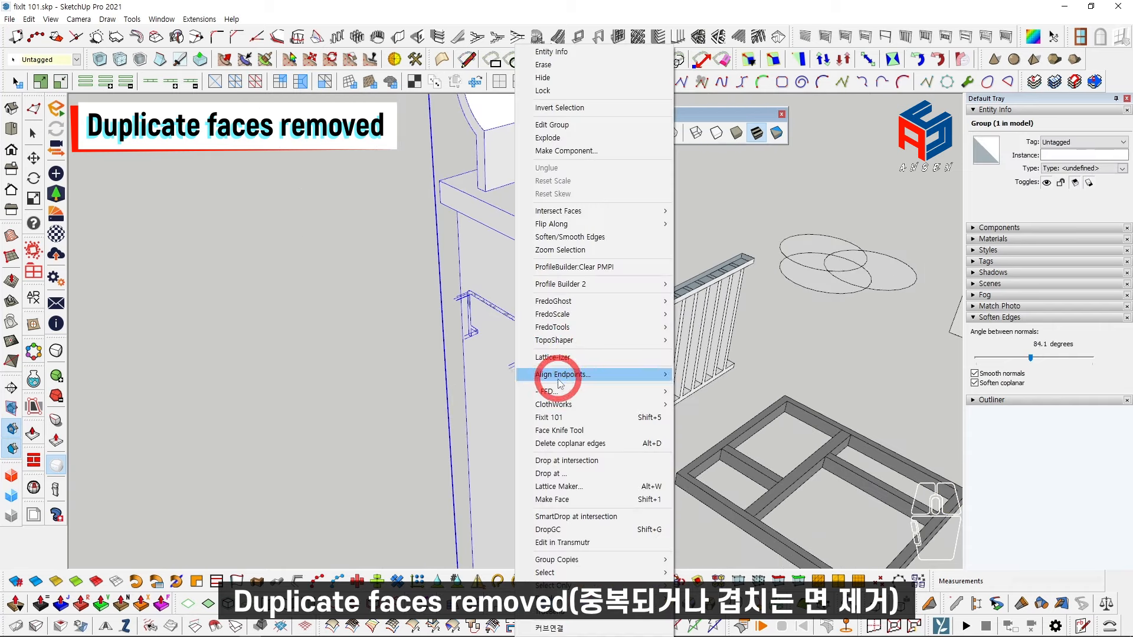
{"action": "left_click", "coordinate": [554, 418]}
{"action": "left_click", "coordinate": [606, 378]}
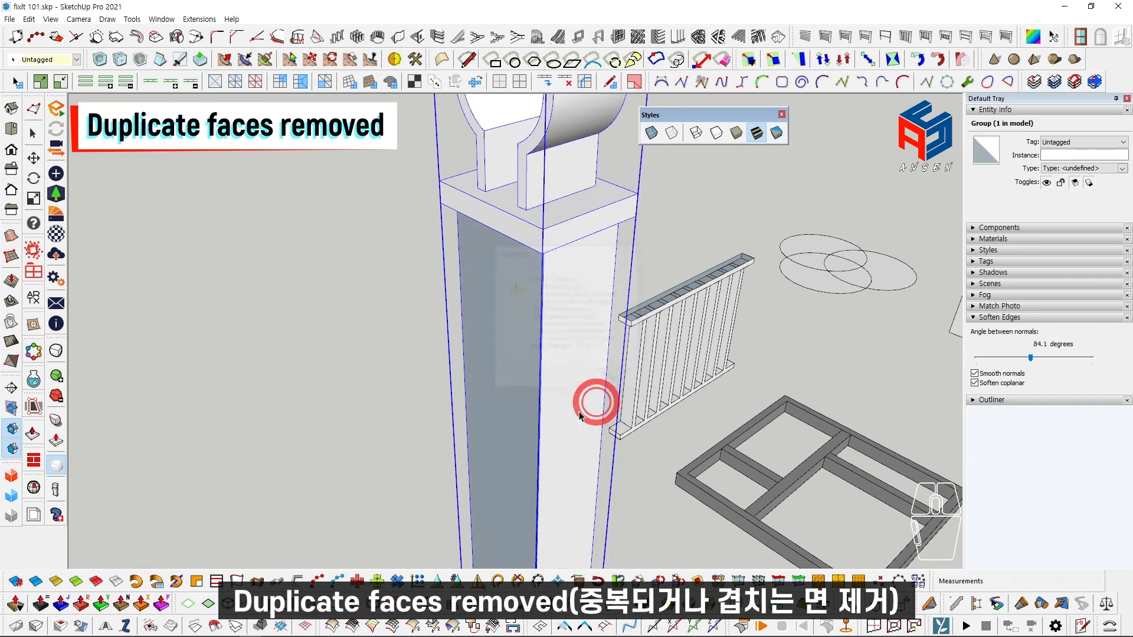
Step: Examine the repaired post group's shaft faces and handle for remaining duplicates, and leave the group
{"action": "double_click", "coordinate": [508, 335]}
{"action": "left_click", "coordinate": [516, 324]}
{"action": "key", "text": "r"}
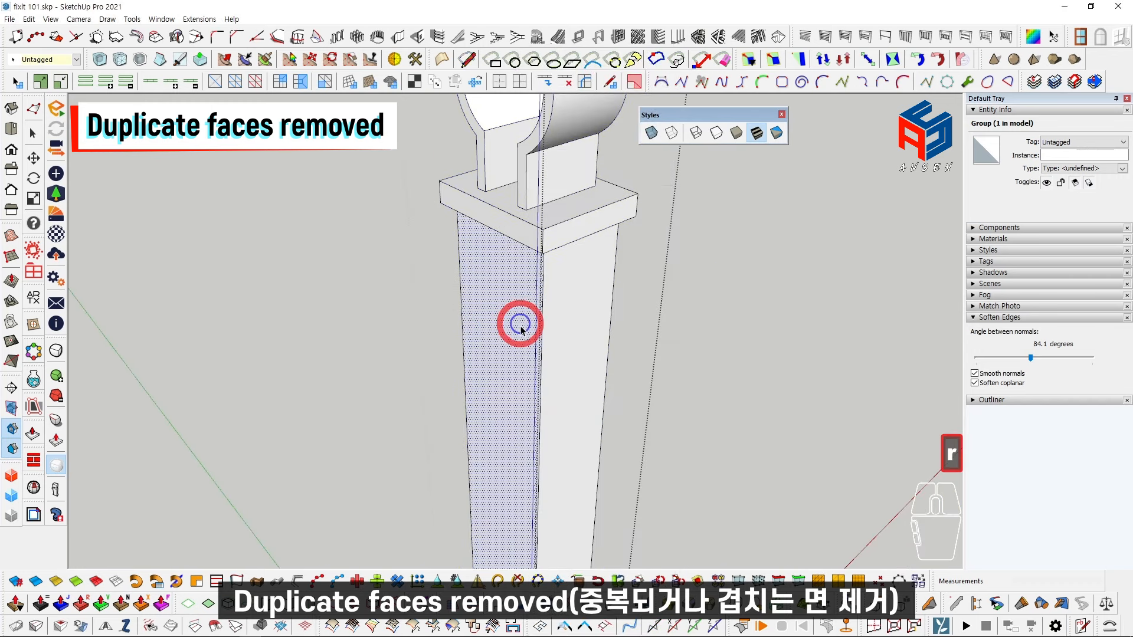
{"action": "key", "text": "Escape"}
{"action": "scroll", "coordinate": [538, 356], "scroll_direction": "down", "scroll_amount": 3}
{"action": "double_click", "coordinate": [540, 357]}
{"action": "triple_click", "coordinate": [550, 366]}
{"action": "scroll", "coordinate": [552, 369], "scroll_direction": "down", "scroll_amount": 2}
{"action": "scroll", "coordinate": [551, 373], "scroll_direction": "down", "scroll_amount": 2}
{"action": "middle_click_drag", "start_coordinate": [551, 373], "coordinate": [455, 258], "text": "shift"}
{"action": "key", "text": "Escape"}
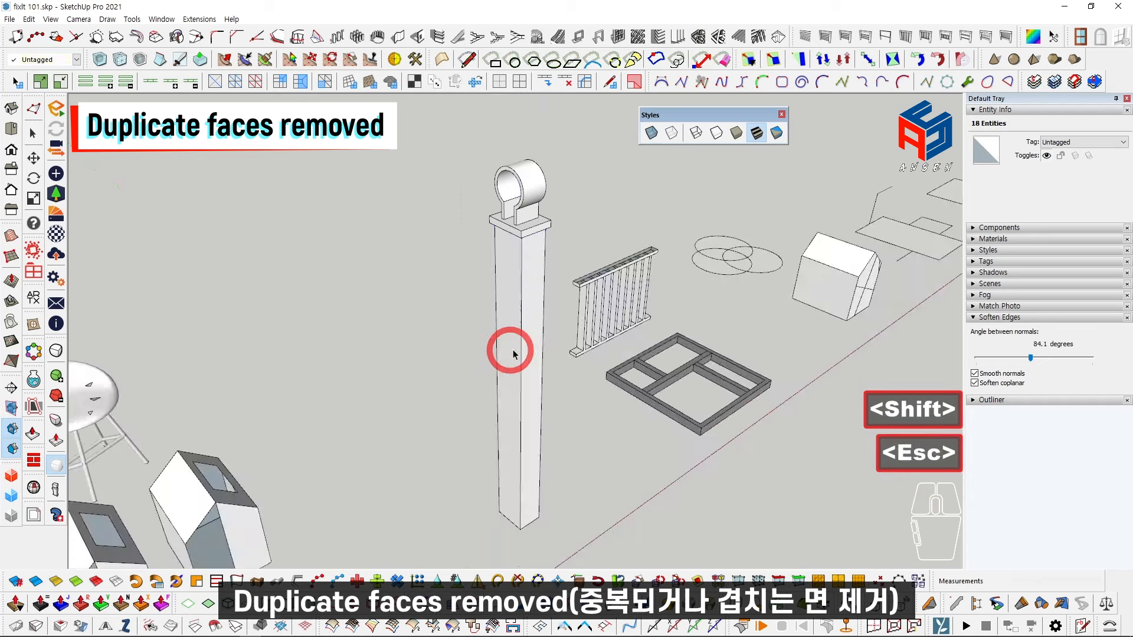
{"action": "scroll", "coordinate": [521, 309], "scroll_direction": "up", "scroll_amount": 5}
{"action": "middle_click_drag", "start_coordinate": [521, 309], "coordinate": [473, 361]}
{"action": "scroll", "coordinate": [473, 362], "scroll_direction": "down", "scroll_amount": 5}
{"action": "key", "text": "Escape"}
{"action": "key", "text": "Escape"}
{"action": "scroll", "coordinate": [514, 386], "scroll_direction": "down", "scroll_amount": 3}
{"action": "middle_click_drag", "start_coordinate": [536, 385], "coordinate": [506, 363], "text": "shift"}
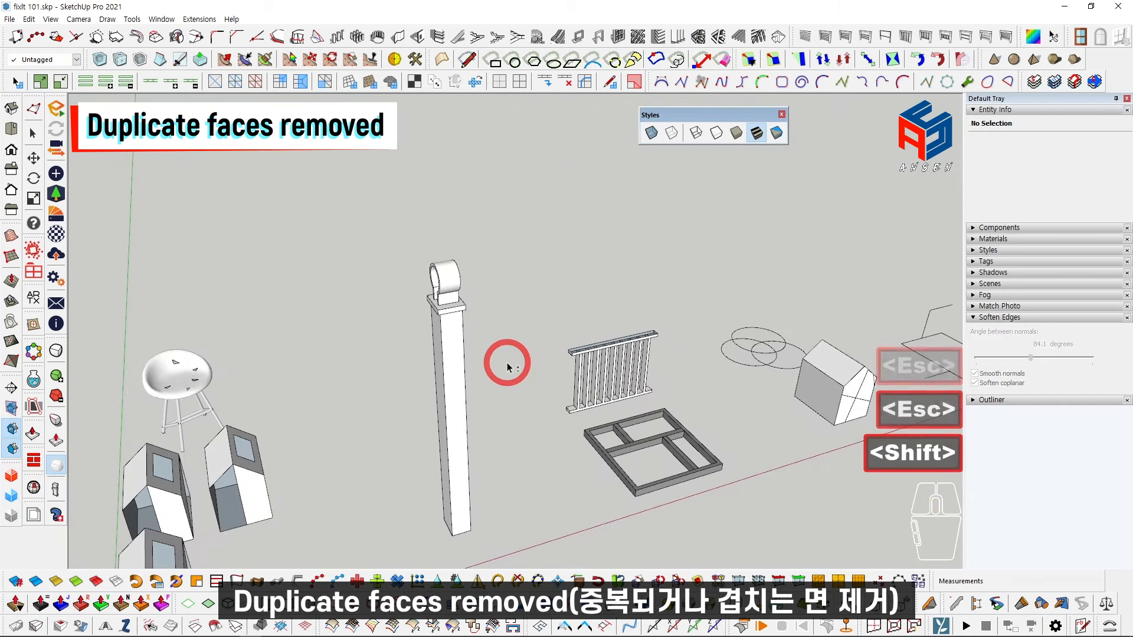
Step: Undo the FixIt 101 repair of the post group
{"action": "key", "text": "ctrl+z"}
{"action": "key", "text": "ctrl+z"}
{"action": "key", "text": "ctrl+z"}
{"action": "key", "text": "ctrl+z"}
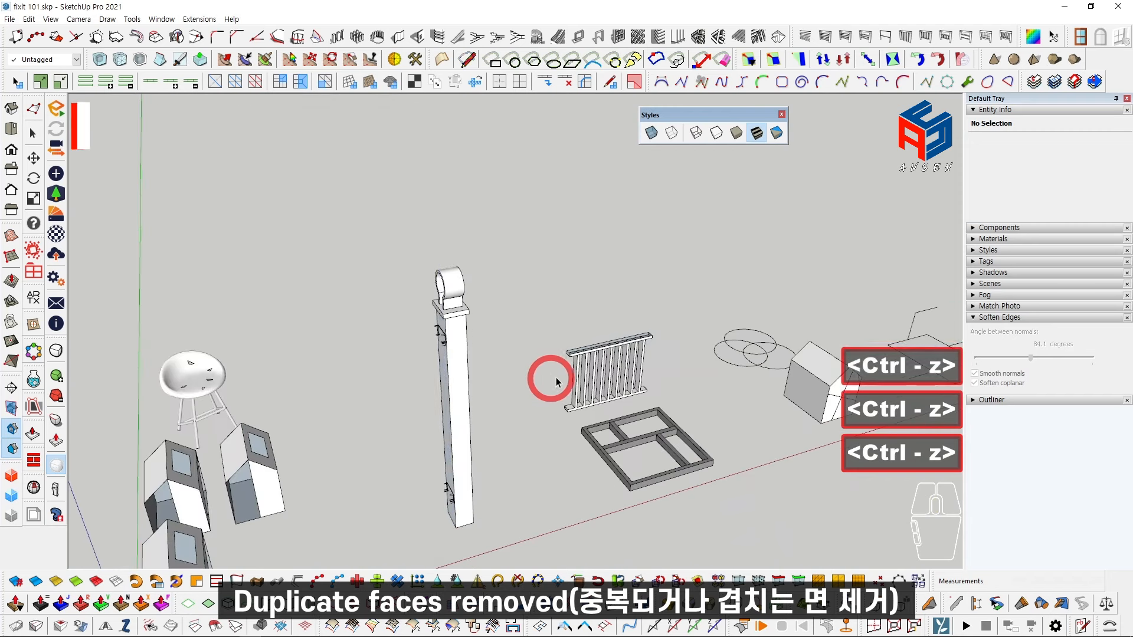
Step: Display the model in X-Ray and open the rectangular frame group to reveal its internal faces
{"action": "middle_click_drag", "start_coordinate": [555, 334], "coordinate": [525, 334], "text": "shift"}
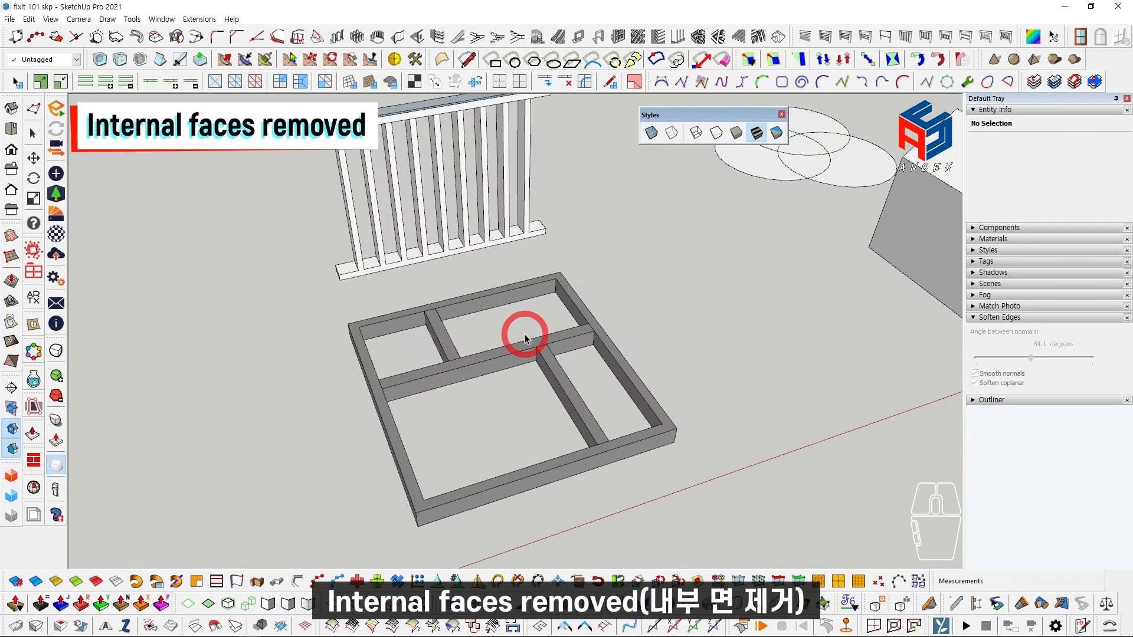
{"action": "middle_click_drag", "start_coordinate": [525, 340], "coordinate": [548, 374], "text": "shift"}
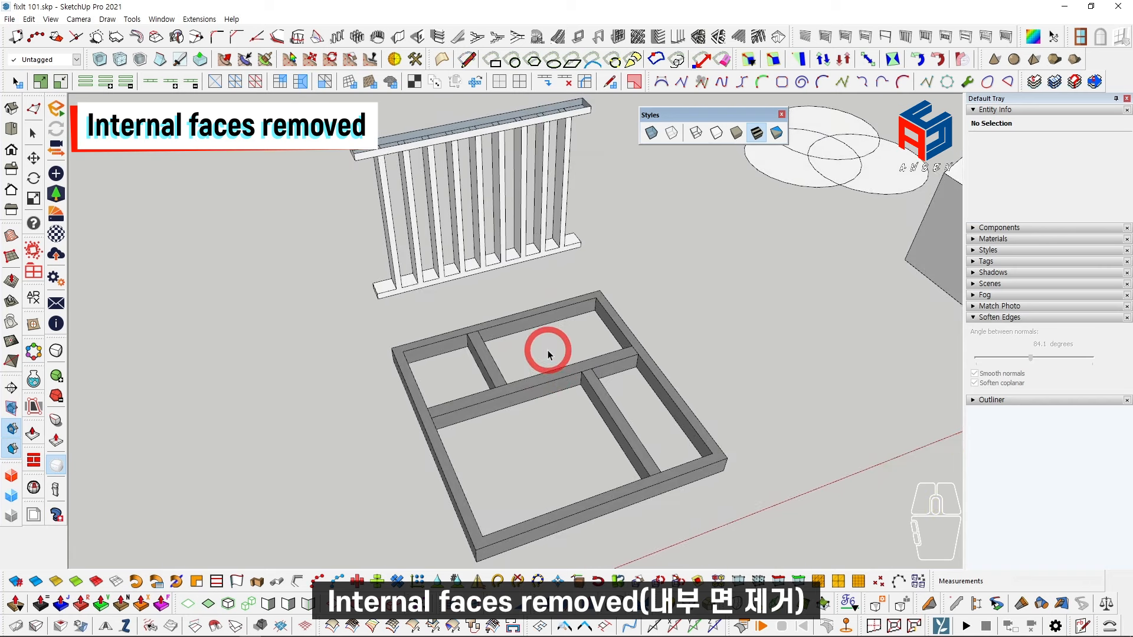
{"action": "scroll", "coordinate": [557, 345], "scroll_direction": "down", "scroll_amount": 1}
{"action": "mouse_move", "coordinate": [558, 346]}
{"action": "middle_mouse_down"}
{"action": "mouse_move", "coordinate": [525, 392]}
{"action": "mouse_move", "coordinate": [538, 352]}
{"action": "middle_mouse_up"}
{"action": "scroll", "coordinate": [527, 404], "scroll_direction": "up", "scroll_amount": 4}
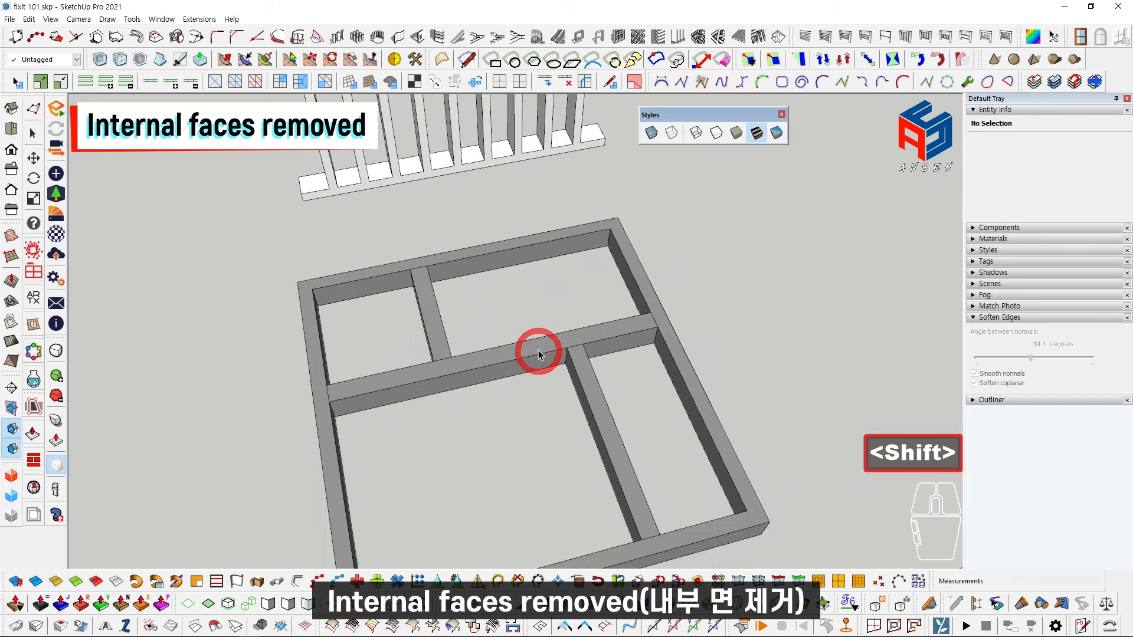
{"action": "scroll", "coordinate": [538, 353], "scroll_direction": "up", "scroll_amount": 3}
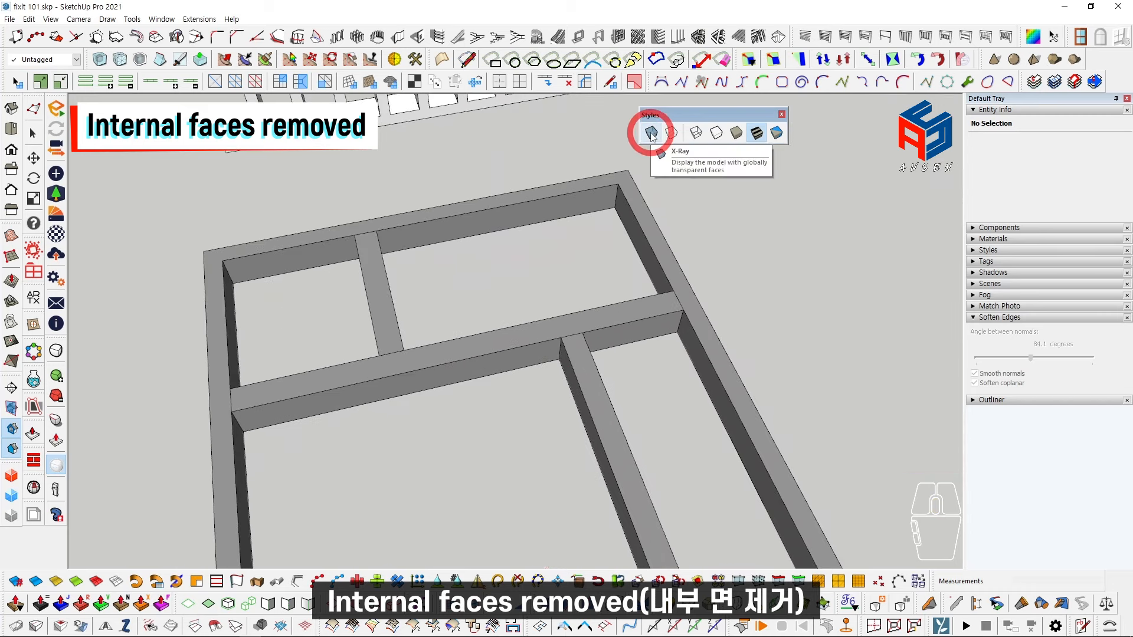
{"action": "left_click", "coordinate": [651, 134]}
{"action": "middle_click_drag", "start_coordinate": [546, 360], "coordinate": [543, 374]}
{"action": "scroll", "coordinate": [543, 373], "scroll_direction": "up", "scroll_amount": 2}
{"action": "double_click", "coordinate": [543, 373]}
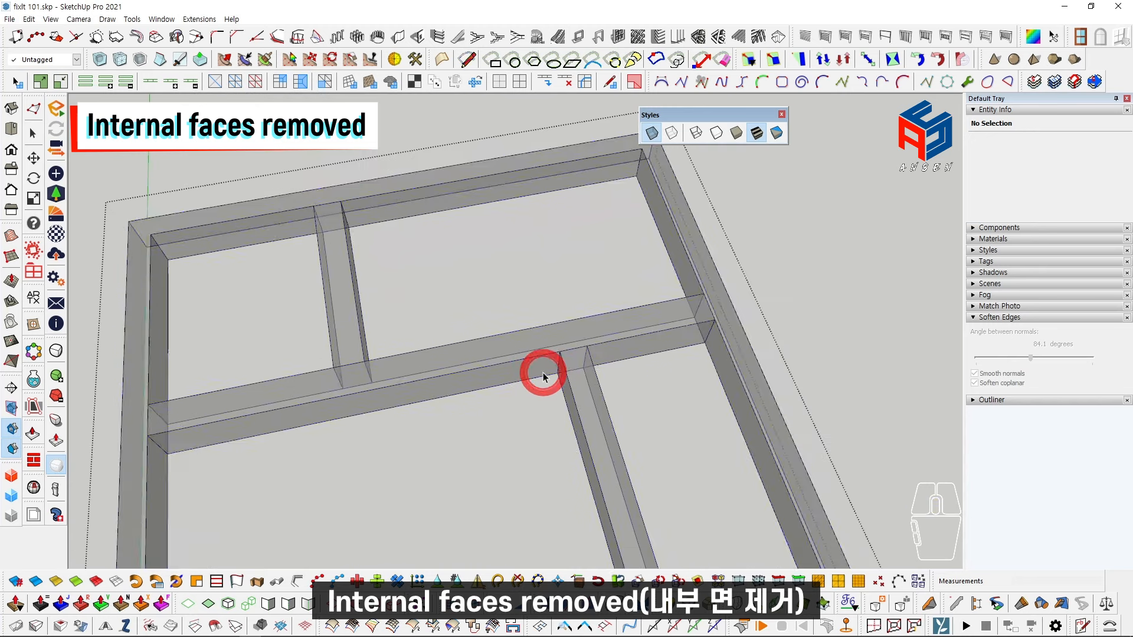
Step: Delete the internal face where the cross beam meets the frame's middle beam, with X-Ray display turned off
{"action": "triple_click", "coordinate": [543, 373]}
{"action": "left_click_drag", "start_coordinate": [529, 303], "coordinate": [630, 425]}
{"action": "middle_click_drag", "start_coordinate": [581, 350], "coordinate": [528, 192]}
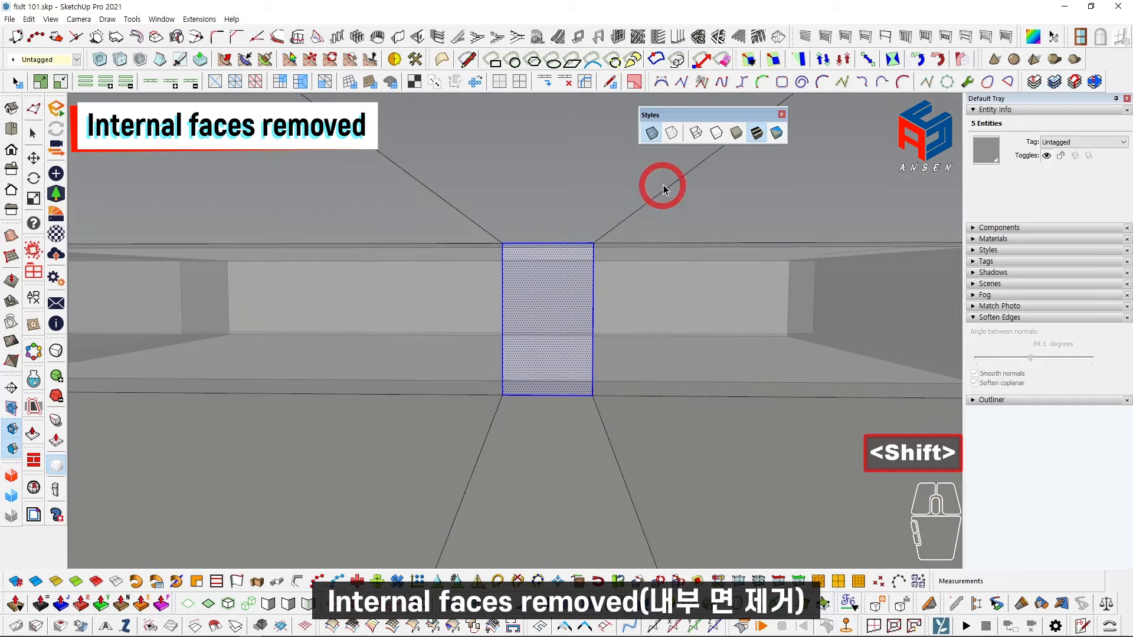
{"action": "left_click", "coordinate": [652, 134]}
{"action": "scroll", "coordinate": [532, 340], "scroll_direction": "up", "scroll_amount": 1}
{"action": "key", "text": "Delete"}
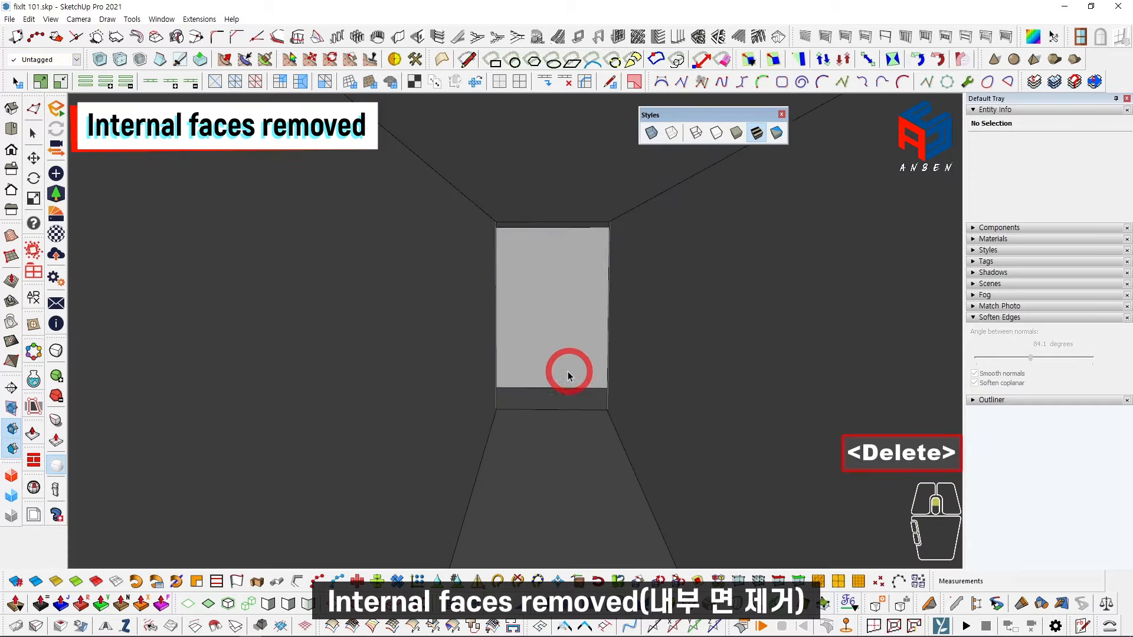
{"action": "scroll", "coordinate": [570, 389], "scroll_direction": "up", "scroll_amount": 3}
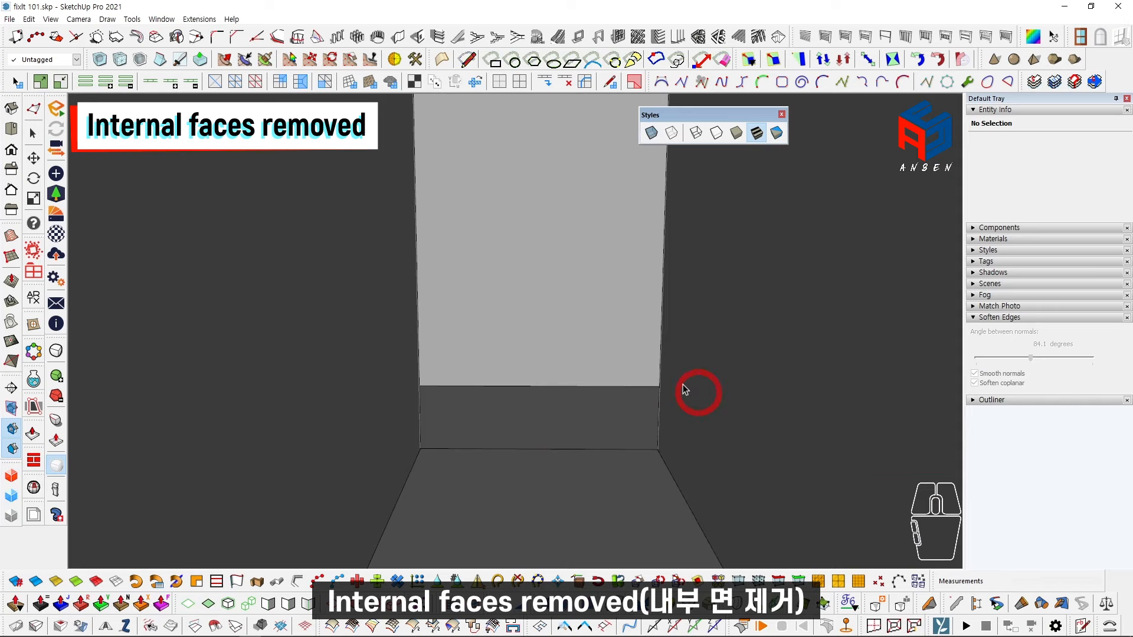
Step: Undo the deletion of the frame's internal face and leave the frame group
{"action": "key", "text": "ctrl+z"}
{"action": "key", "text": "ctrl+z"}
{"action": "key", "text": "ctrl+z"}
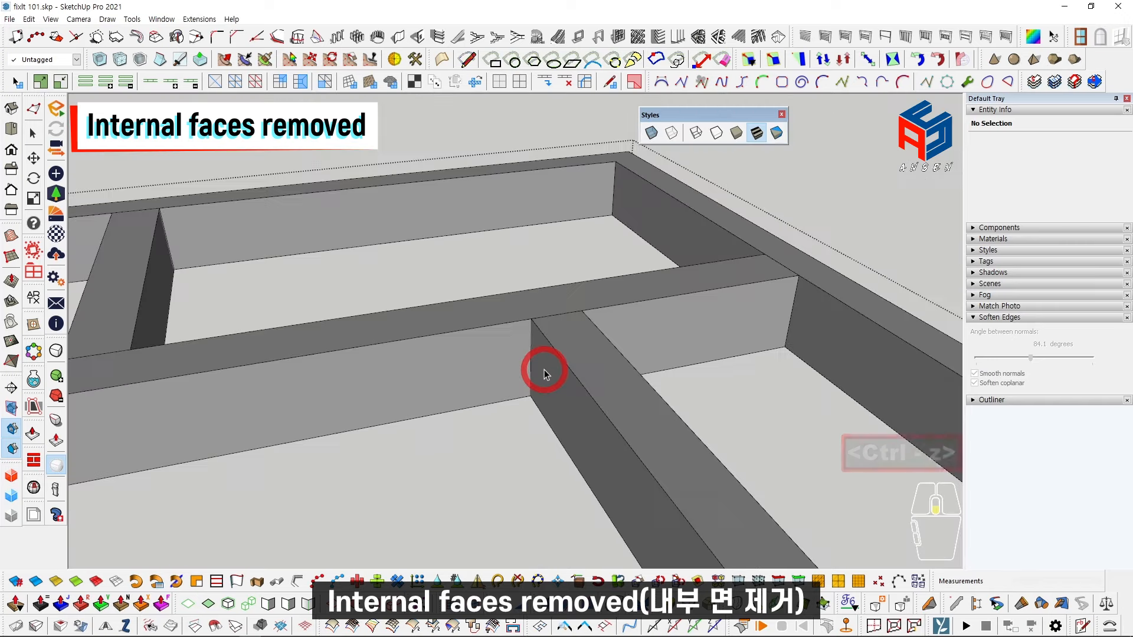
{"action": "key", "text": "Escape"}
Step: Examine the internal faces at the frame's beam junctions in X-Ray display
{"action": "left_click", "coordinate": [555, 389]}
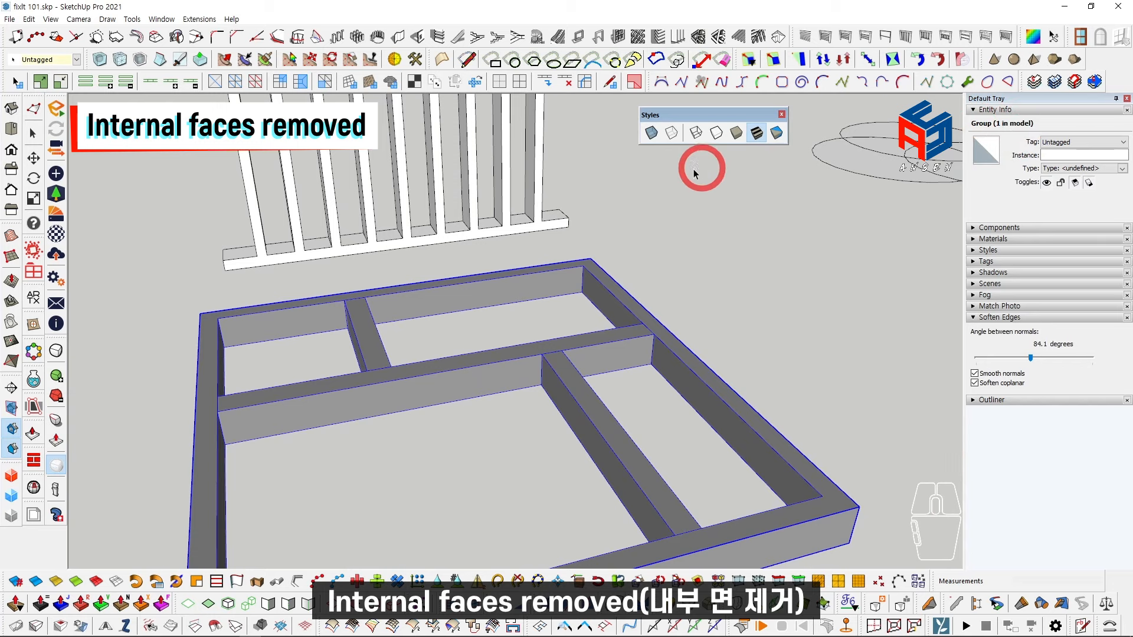
{"action": "middle_click_drag", "start_coordinate": [695, 174], "coordinate": [647, 189]}
{"action": "left_click", "coordinate": [653, 136]}
{"action": "scroll", "coordinate": [571, 380], "scroll_direction": "down", "scroll_amount": 2}
{"action": "middle_click_drag", "start_coordinate": [571, 379], "coordinate": [571, 430], "text": "shift"}
{"action": "scroll", "coordinate": [572, 431], "scroll_direction": "up", "scroll_amount": 3}
{"action": "triple_click", "coordinate": [571, 431]}
{"action": "left_click_drag", "start_coordinate": [495, 391], "coordinate": [576, 465]}
{"action": "scroll", "coordinate": [551, 382], "scroll_direction": "down", "scroll_amount": 2}
{"action": "key", "text": "Escape"}
{"action": "middle_click_drag", "start_coordinate": [576, 465], "coordinate": [521, 372], "text": "shift"}
{"action": "scroll", "coordinate": [552, 382], "scroll_direction": "down", "scroll_amount": 2}
Step: Run FixIt 101 on the rectangular frame group and dismiss the results report
{"action": "right_click", "coordinate": [510, 361]}
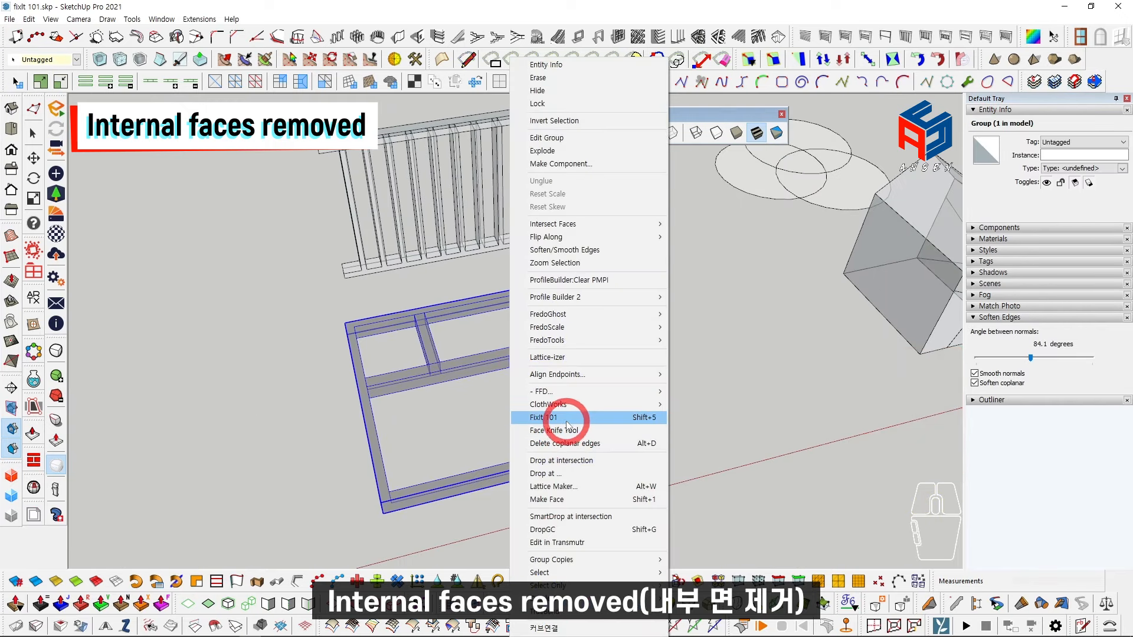
{"action": "left_click", "coordinate": [564, 418]}
{"action": "key", "text": "Escape"}
{"action": "scroll", "coordinate": [513, 346], "scroll_direction": "up", "scroll_amount": 4}
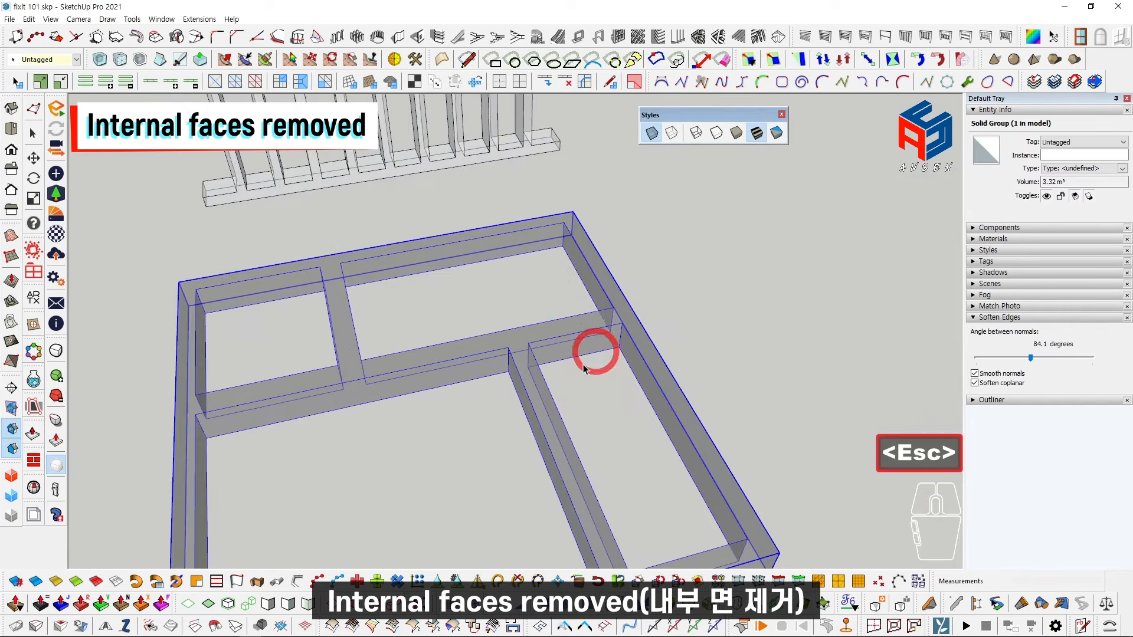
Step: Undo the FixIt 101 repair of the frame group
{"action": "key", "text": "ctrl"}
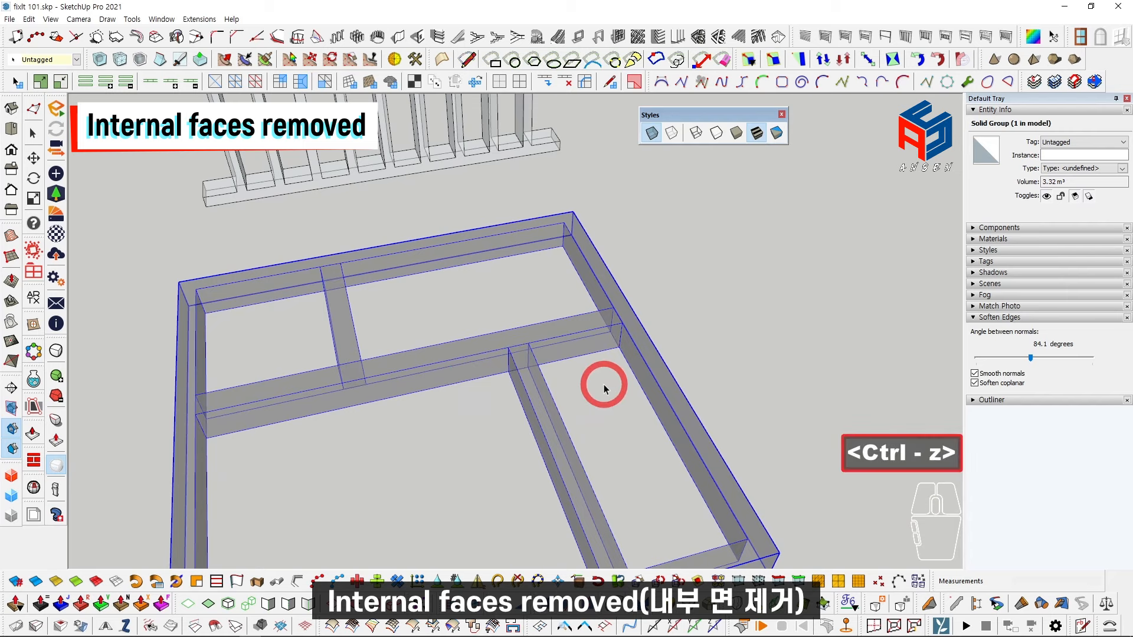
{"action": "key", "text": "ctrl+z"}
{"action": "scroll", "coordinate": [604, 385], "scroll_direction": "down", "scroll_amount": 4}
{"action": "middle_click_drag", "start_coordinate": [546, 376], "coordinate": [556, 410], "text": "shift"}
{"action": "key", "text": "Escape"}
Step: Turn off X-Ray display and bring the railing's open upper rail into close view
{"action": "scroll", "coordinate": [492, 250], "scroll_direction": "up", "scroll_amount": 2}
{"action": "middle_click_drag", "start_coordinate": [492, 250], "coordinate": [512, 282], "text": "shift"}
{"action": "scroll", "coordinate": [498, 254], "scroll_direction": "up", "scroll_amount": 2}
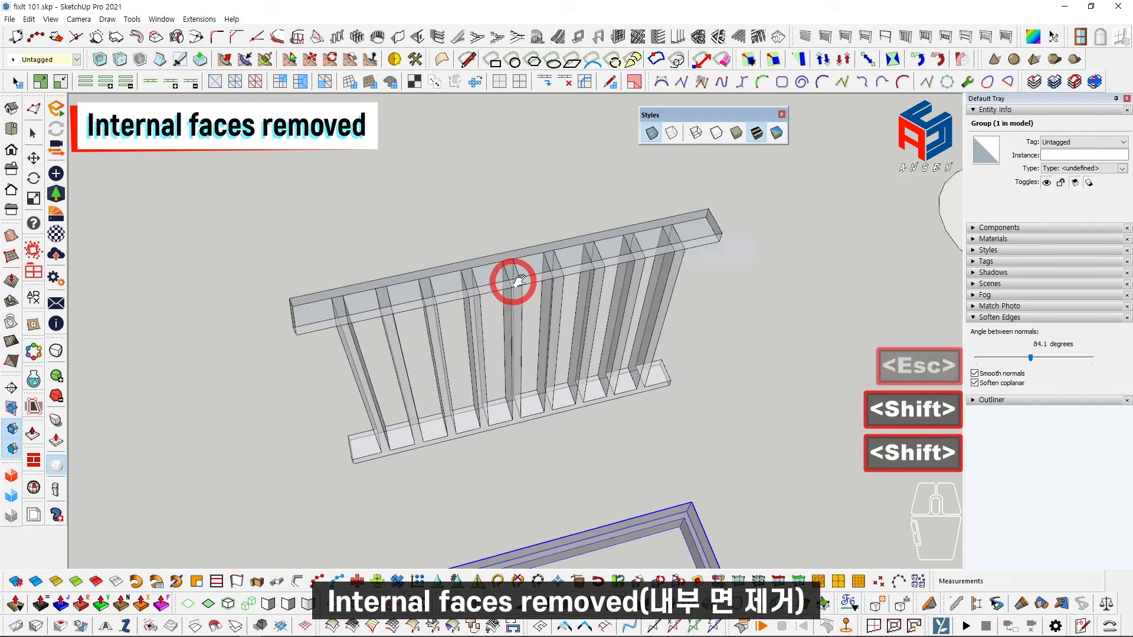
{"action": "left_click", "coordinate": [651, 133]}
{"action": "scroll", "coordinate": [525, 342], "scroll_direction": "up", "scroll_amount": 5}
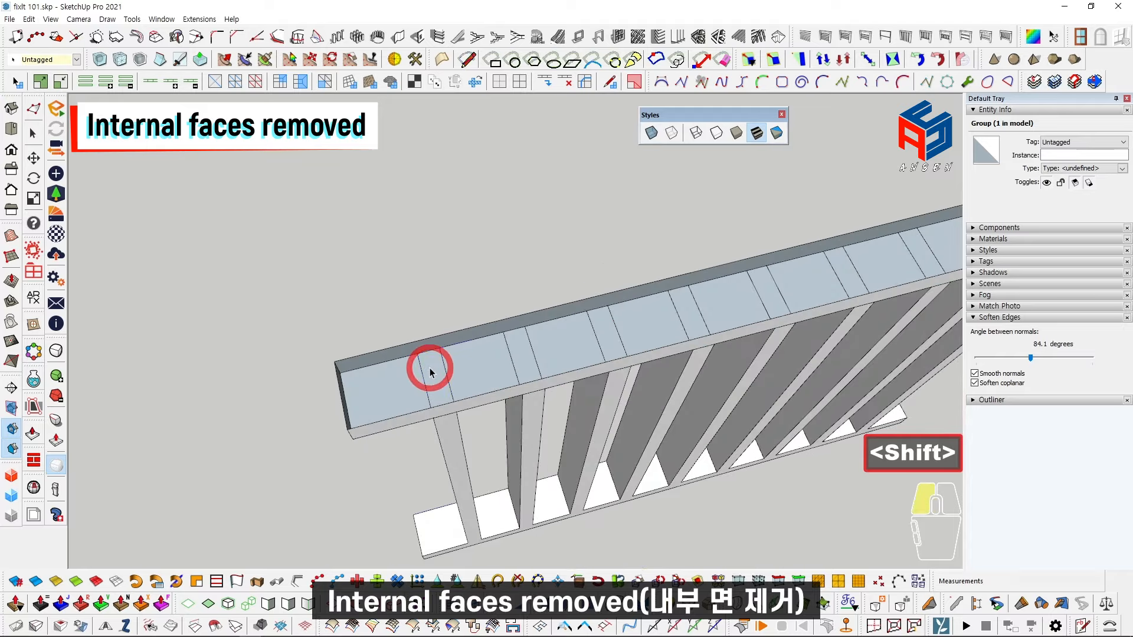
Step: Open the railing group and delete internal faces inside the upper rail where the balusters meet it
{"action": "triple_click", "coordinate": [430, 372]}
{"action": "scroll", "coordinate": [480, 391], "scroll_direction": "up", "scroll_amount": 1}
{"action": "middle_click_drag", "start_coordinate": [549, 385], "coordinate": [574, 370], "text": "shift"}
{"action": "key", "text": "Delete"}
{"action": "key", "text": "Delete"}
{"action": "scroll", "coordinate": [546, 366], "scroll_direction": "up", "scroll_amount": 3}
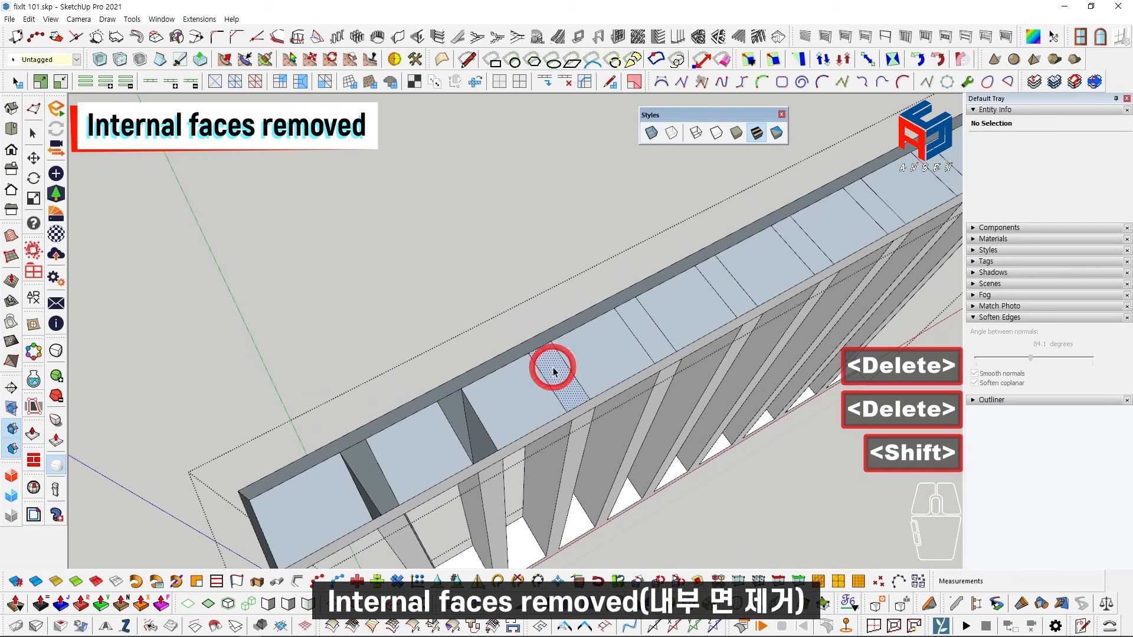
{"action": "key", "text": "Delete"}
{"action": "key", "text": "Delete"}
{"action": "middle_click_drag", "start_coordinate": [663, 321], "coordinate": [552, 324]}
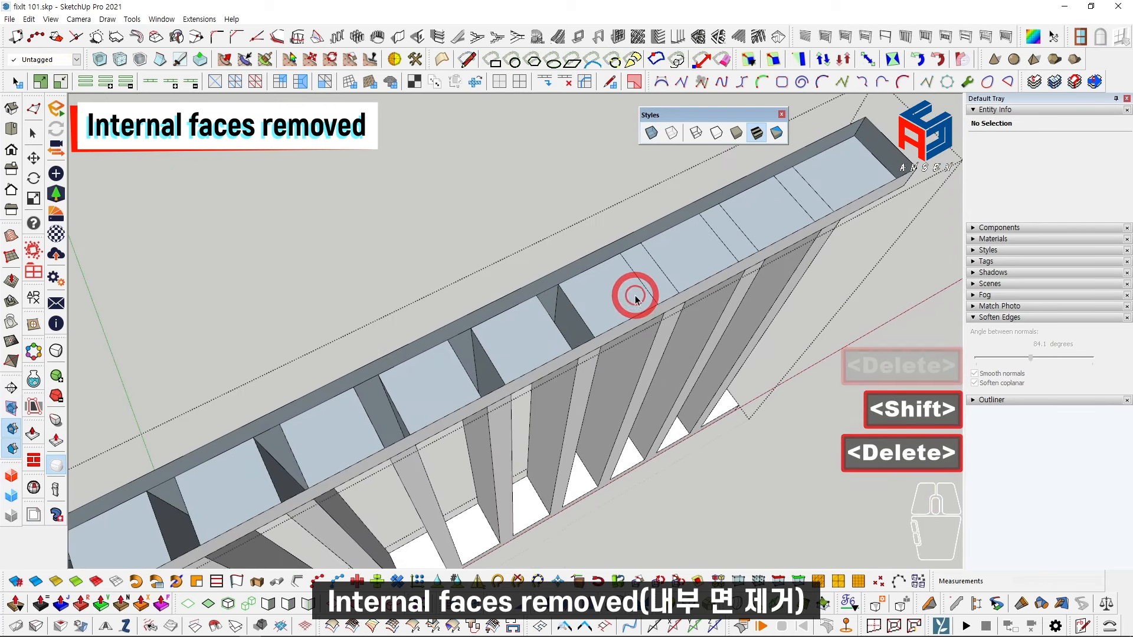
Step: Undo the deletion of the railing's internal faces and leave the group
{"action": "key", "text": "ctrl+z"}
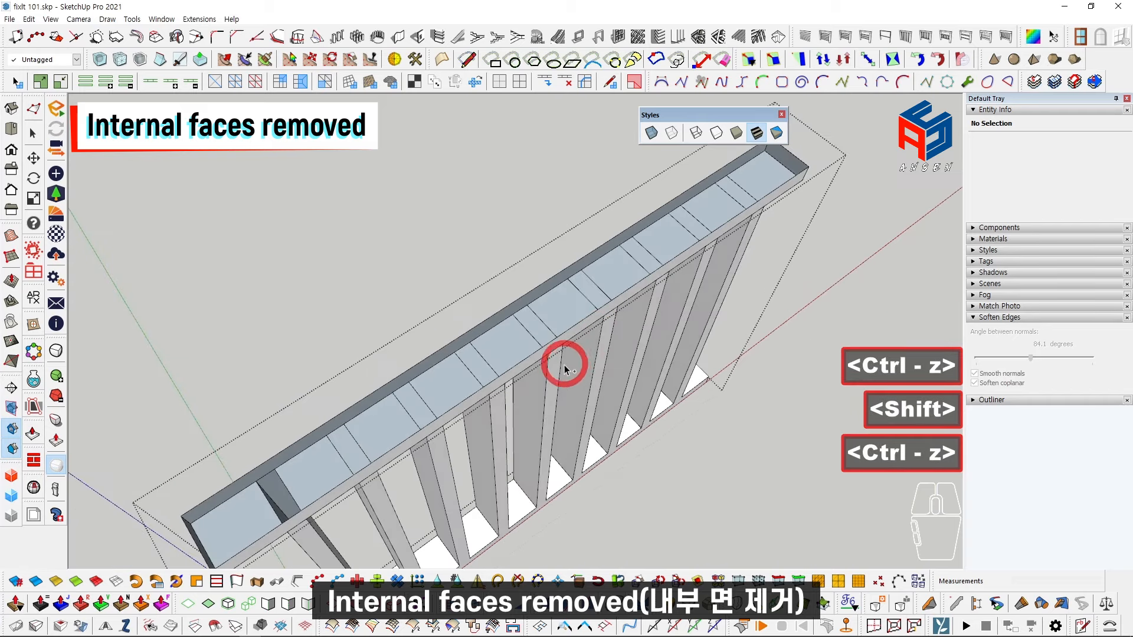
{"action": "key", "text": "ctrl+z"}
{"action": "key", "text": "Escape"}
Step: Run FixIt 101 on the railing group and dismiss the results report
{"action": "left_click", "coordinate": [510, 320]}
{"action": "right_click", "coordinate": [510, 320]}
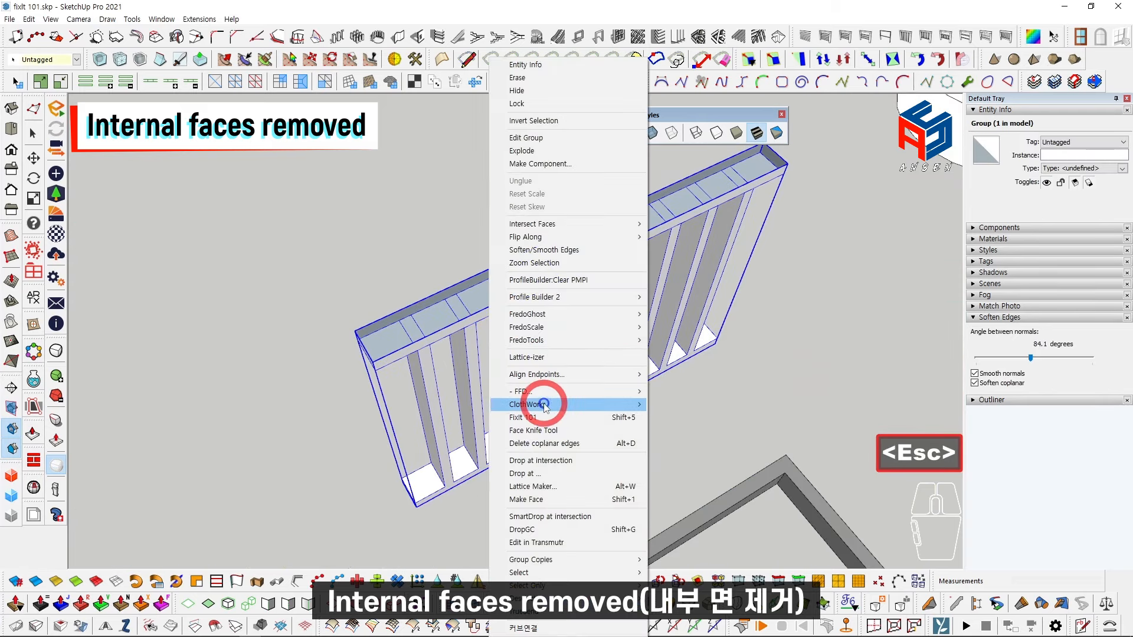
{"action": "left_click", "coordinate": [542, 400]}
{"action": "left_click", "coordinate": [607, 376]}
Step: Open the repaired railing group and delete the upper rail's top face to examine its interior
{"action": "key", "text": "space"}
{"action": "double_click", "coordinate": [519, 283]}
{"action": "left_click", "coordinate": [531, 271]}
{"action": "key", "text": "Delete"}
{"action": "middle_click_drag", "start_coordinate": [547, 288], "coordinate": [372, 379]}
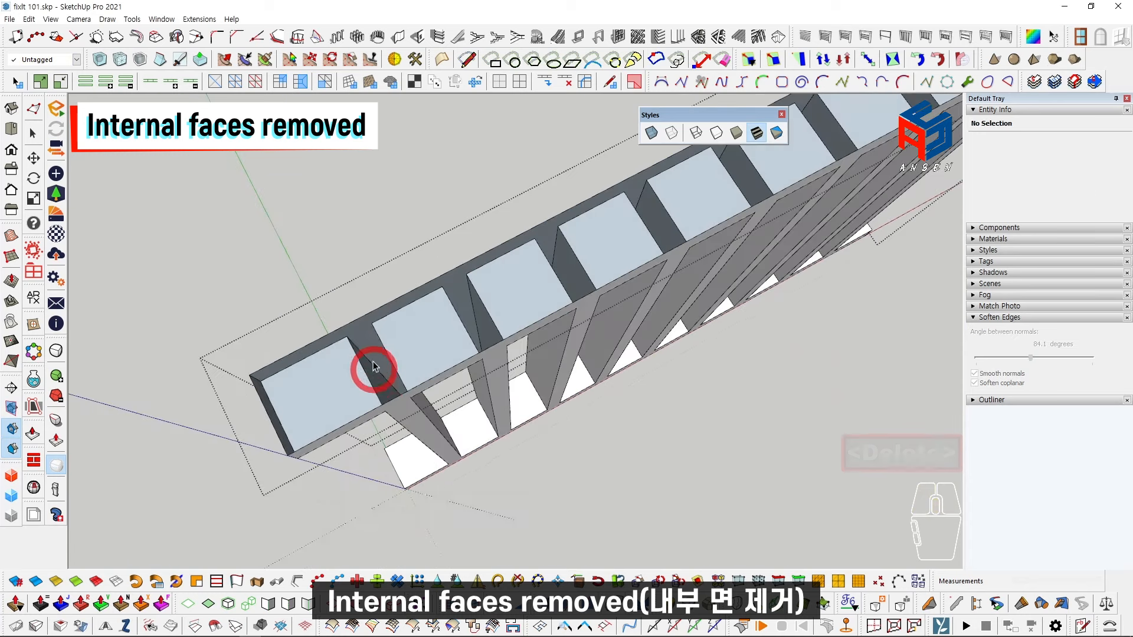
{"action": "middle_click_drag", "start_coordinate": [478, 330], "coordinate": [617, 283]}
Step: Undo the top face deletion and the FixIt 101 repair of the railing, leaving the group
{"action": "key", "text": "ctrl+z"}
{"action": "key", "text": "Escape"}
{"action": "scroll", "coordinate": [614, 313], "scroll_direction": "down", "scroll_amount": 5}
{"action": "middle_click_drag", "start_coordinate": [607, 342], "coordinate": [435, 314], "text": "shift"}
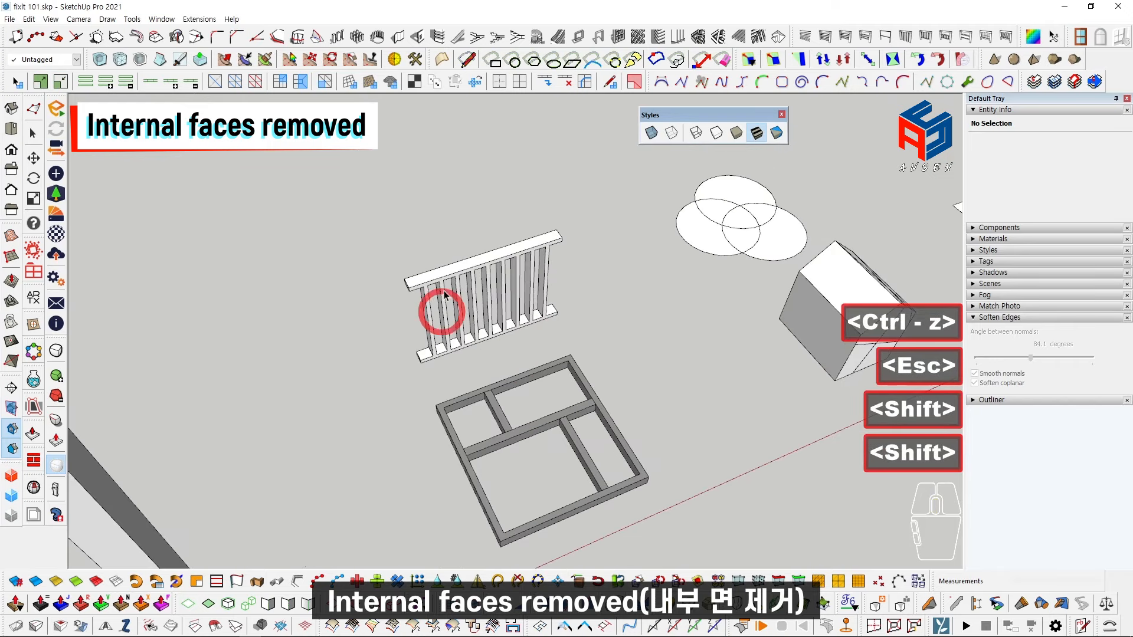
{"action": "key", "text": "ctrl+z"}
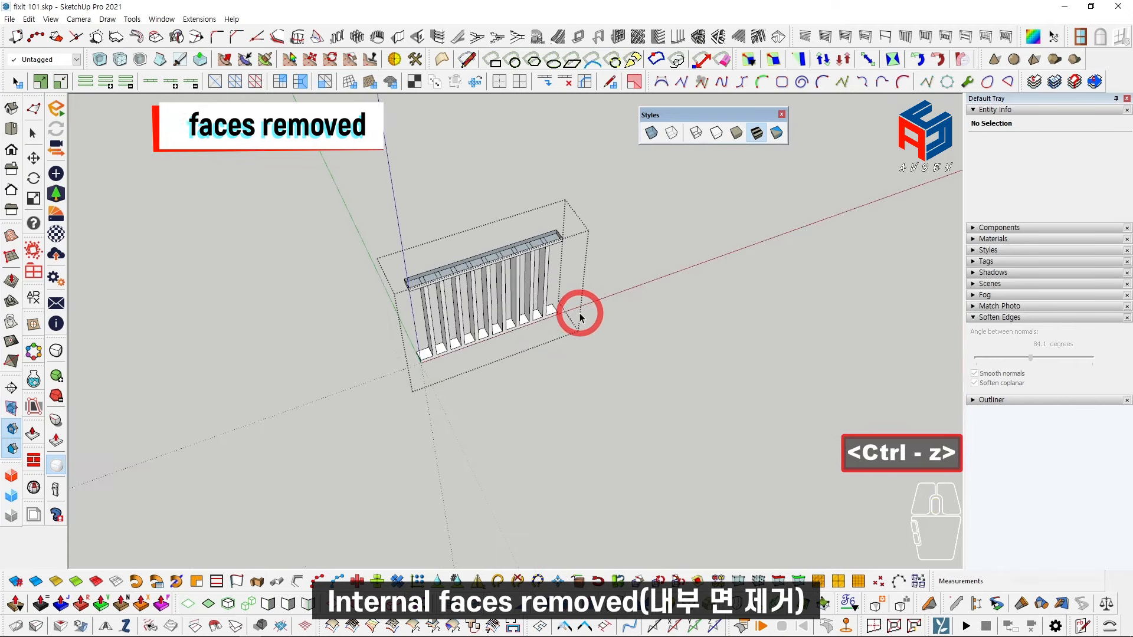
{"action": "key", "text": "Escape"}
Step: Run FixIt 101 on the house-shaped group with split faces and dismiss the results report
{"action": "scroll", "coordinate": [590, 321], "scroll_direction": "down", "scroll_amount": 5}
{"action": "middle_click_drag", "start_coordinate": [589, 321], "coordinate": [468, 329], "text": "shift"}
{"action": "scroll", "coordinate": [480, 329], "scroll_direction": "up", "scroll_amount": 4}
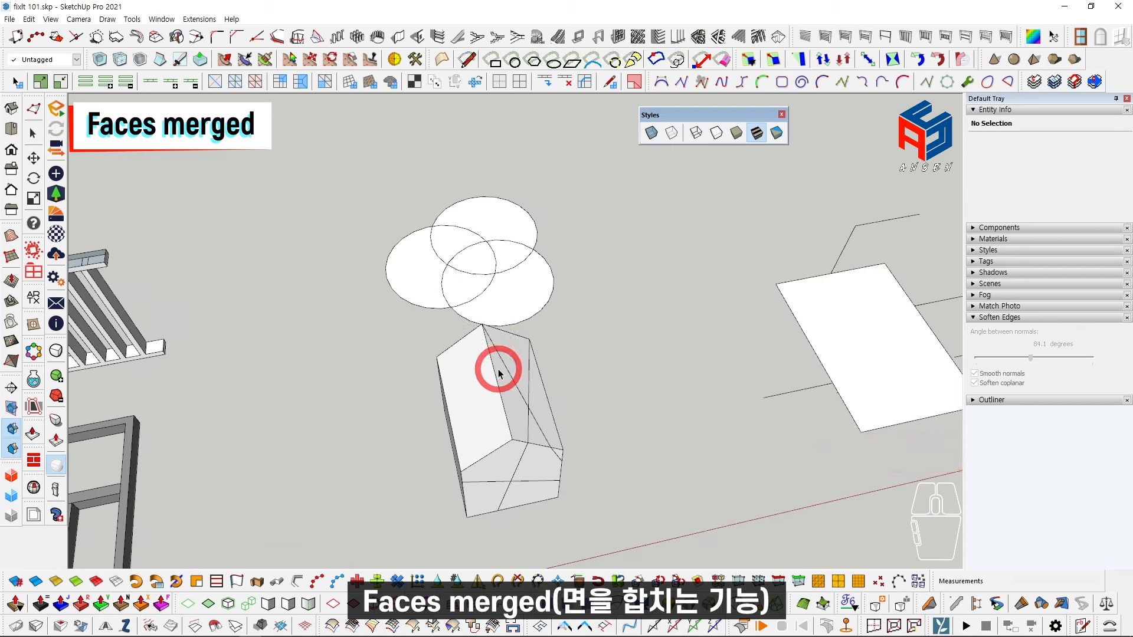
{"action": "middle_click_drag", "start_coordinate": [537, 426], "coordinate": [505, 412]}
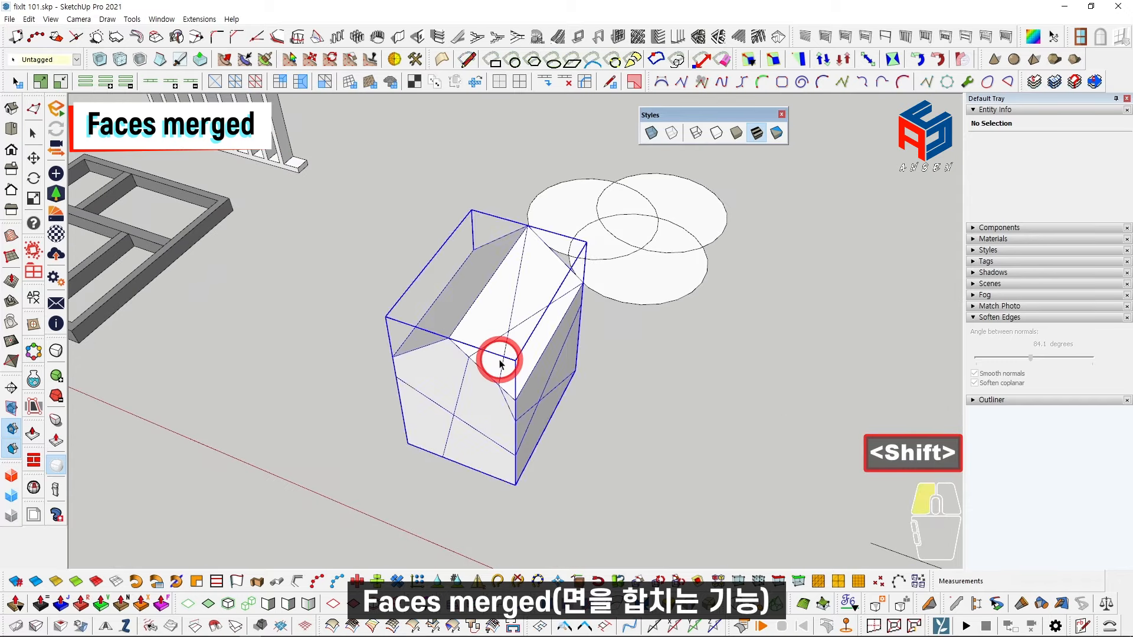
{"action": "left_click", "coordinate": [500, 364], "text": "shift"}
{"action": "mouse_move", "coordinate": [500, 365]}
{"action": "middle_mouse_down"}
{"action": "mouse_move", "coordinate": [483, 331]}
{"action": "mouse_move", "coordinate": [488, 347]}
{"action": "middle_mouse_up"}
{"action": "key", "text": "Escape"}
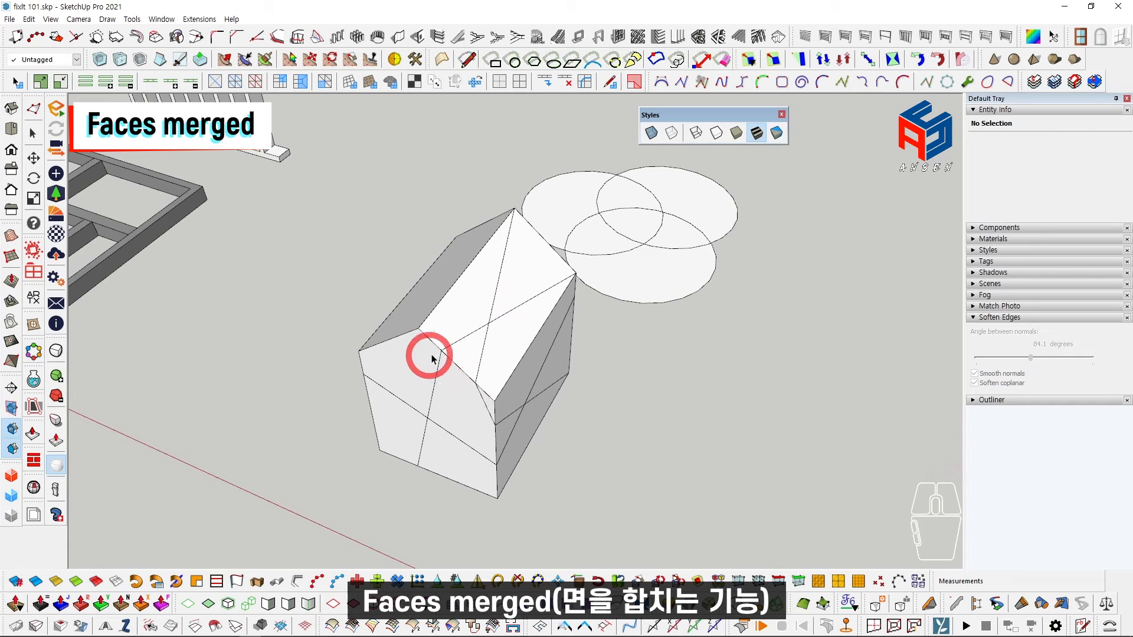
{"action": "right_click", "coordinate": [455, 317]}
{"action": "left_click", "coordinate": [497, 417]}
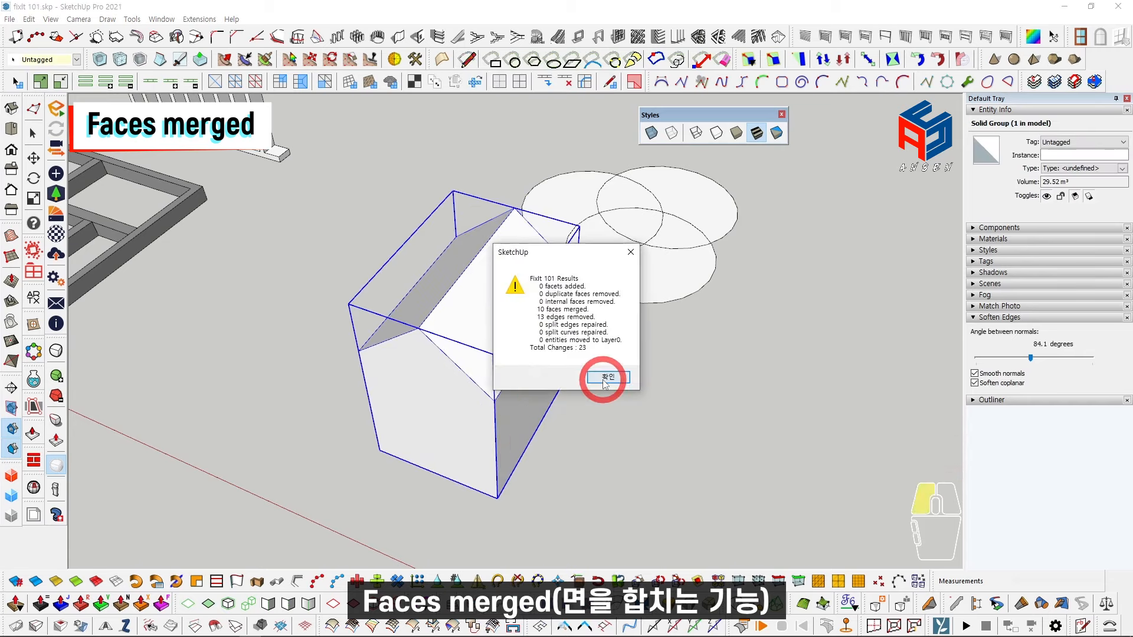
{"action": "left_click", "coordinate": [607, 377]}
Step: Select all three overlapping circles, merge their faces with FixIt 101, and dismiss the results report
{"action": "right_click", "coordinate": [617, 213]}
{"action": "key", "text": "Escape"}
{"action": "triple_click", "coordinate": [602, 215]}
{"action": "right_click", "coordinate": [605, 214]}
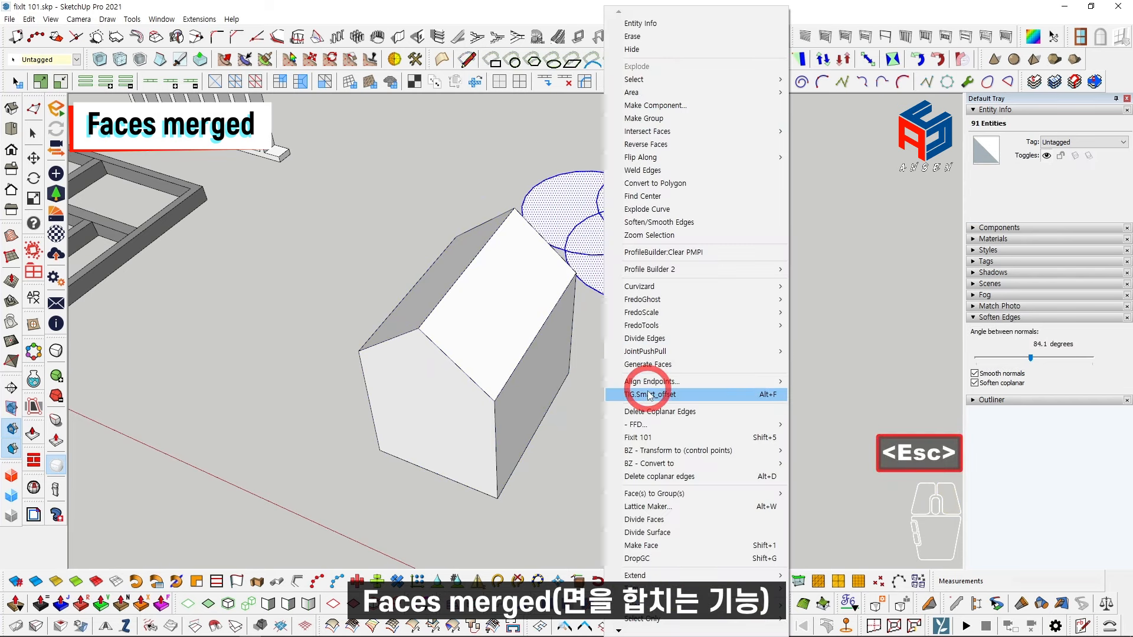
{"action": "left_click", "coordinate": [637, 437]}
{"action": "left_click", "coordinate": [605, 372]}
{"action": "middle_click_drag", "start_coordinate": [612, 364], "coordinate": [510, 388], "text": "shift"}
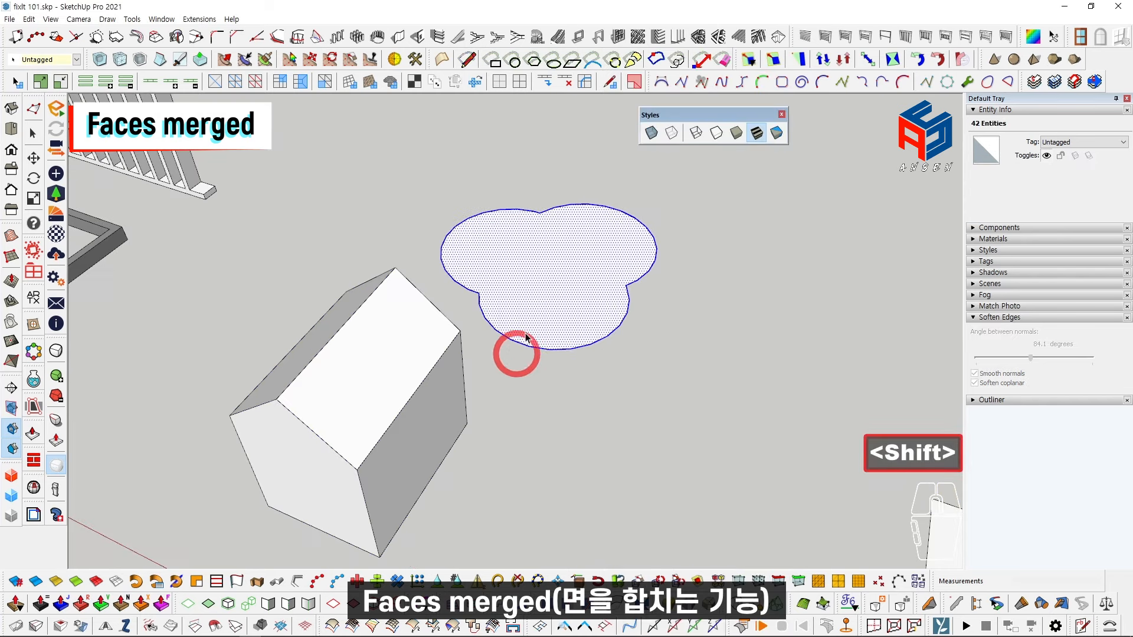
{"action": "middle_click_drag", "start_coordinate": [654, 260], "coordinate": [547, 303]}
Step: Undo the face merging on the circles and the house-shaped group
{"action": "key", "text": "ctrl+z"}
{"action": "scroll", "coordinate": [539, 324], "scroll_direction": "down", "scroll_amount": 3}
{"action": "key", "text": "Escape"}
{"action": "scroll", "coordinate": [468, 392], "scroll_direction": "up", "scroll_amount": 3}
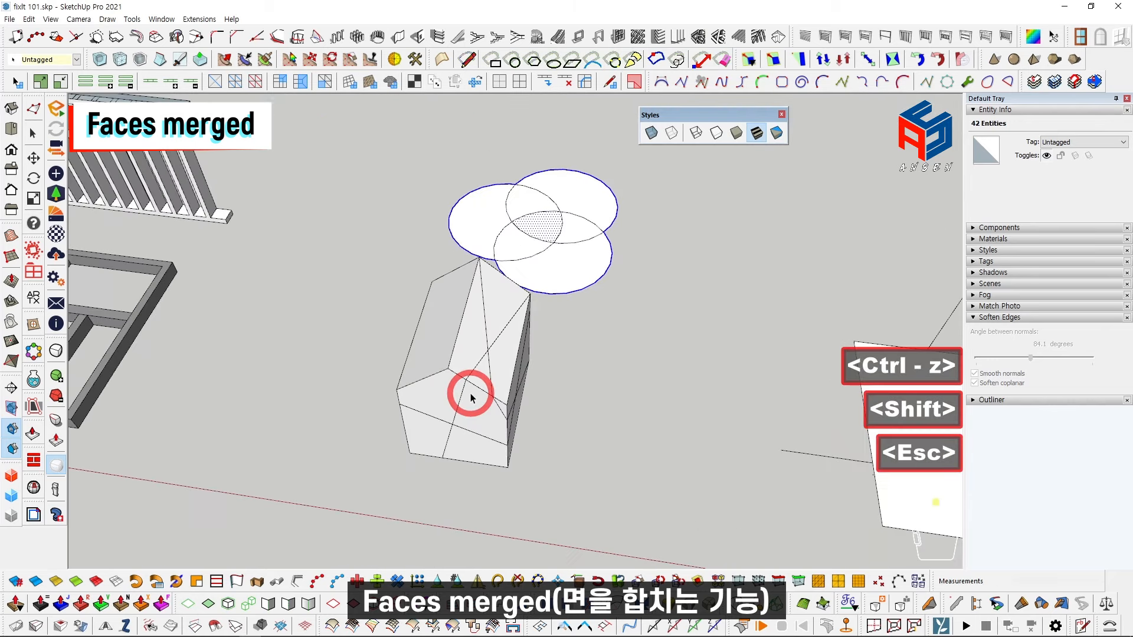
Step: Merge the house-shaped group's split faces again with FixIt 101 and close the report
{"action": "double_click", "coordinate": [469, 393]}
{"action": "key", "text": "Escape"}
{"action": "mouse_move", "coordinate": [473, 397]}
{"action": "middle_mouse_down"}
{"action": "mouse_move", "coordinate": [472, 349]}
{"action": "mouse_move", "coordinate": [481, 394]}
{"action": "middle_mouse_up"}
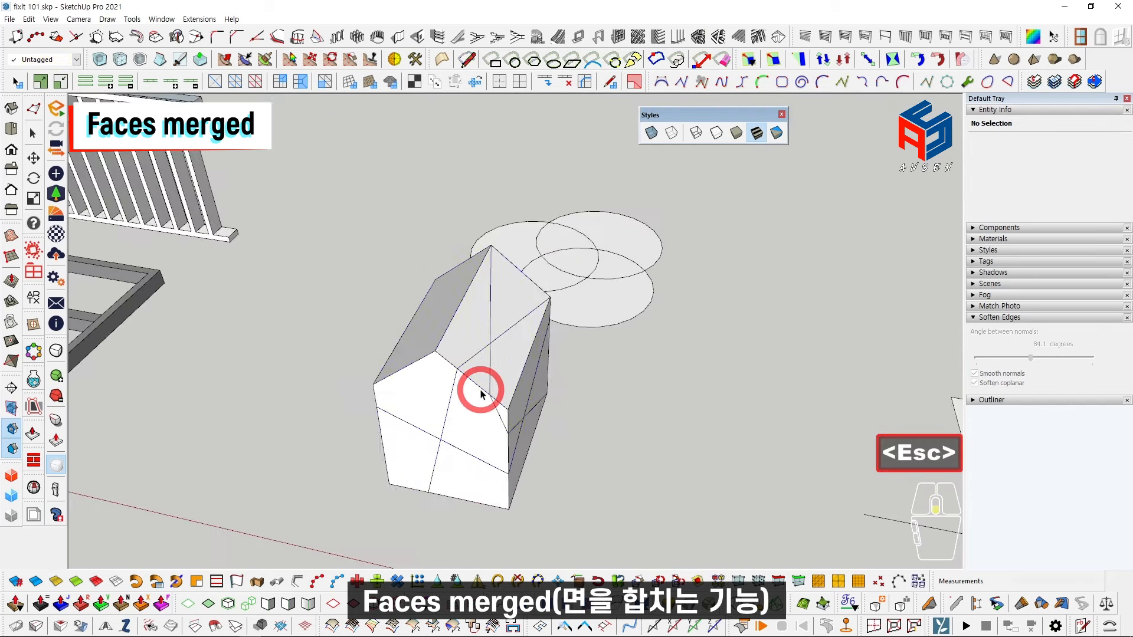
{"action": "right_click", "coordinate": [478, 385]}
{"action": "left_click", "coordinate": [539, 400]}
{"action": "left_click", "coordinate": [572, 372]}
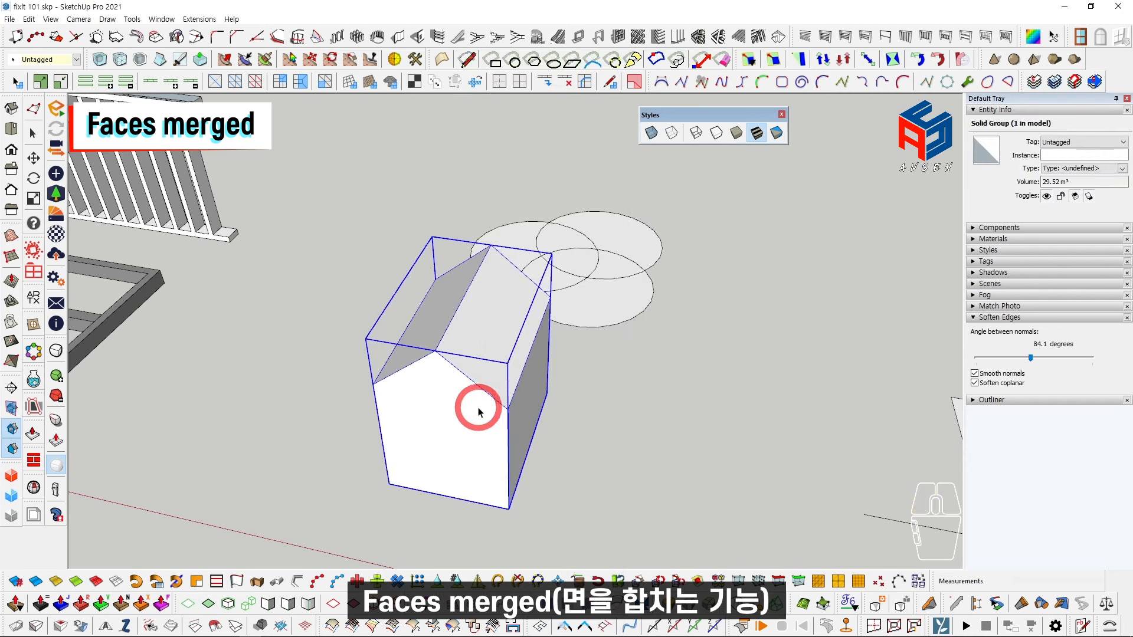
Step: Select the rectangular face that has loose edges attached to its sides
{"action": "scroll", "coordinate": [530, 359], "scroll_direction": "down", "scroll_amount": 3}
{"action": "middle_click_drag", "start_coordinate": [344, 384], "coordinate": [450, 427], "text": "shift"}
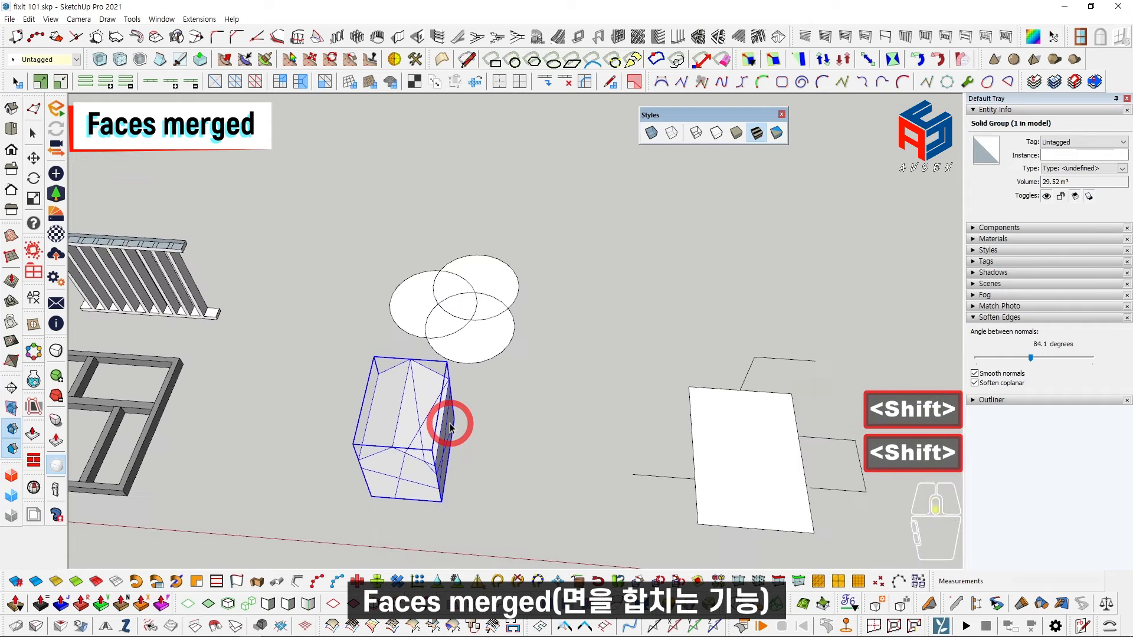
{"action": "scroll", "coordinate": [607, 419], "scroll_direction": "down", "scroll_amount": 1}
{"action": "scroll", "coordinate": [577, 412], "scroll_direction": "up", "scroll_amount": 4}
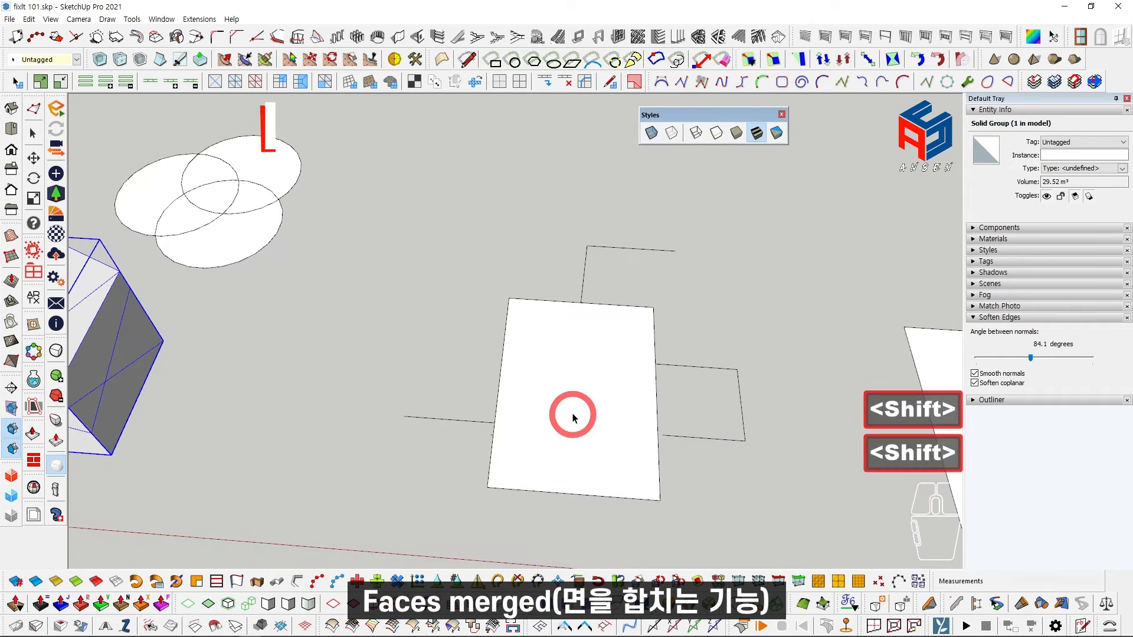
{"action": "left_click", "coordinate": [572, 413]}
{"action": "scroll", "coordinate": [573, 413], "scroll_direction": "down", "scroll_amount": 3}
{"action": "middle_click_drag", "start_coordinate": [573, 413], "coordinate": [527, 409], "text": "shift"}
{"action": "scroll", "coordinate": [527, 408], "scroll_direction": "up", "scroll_amount": 2}
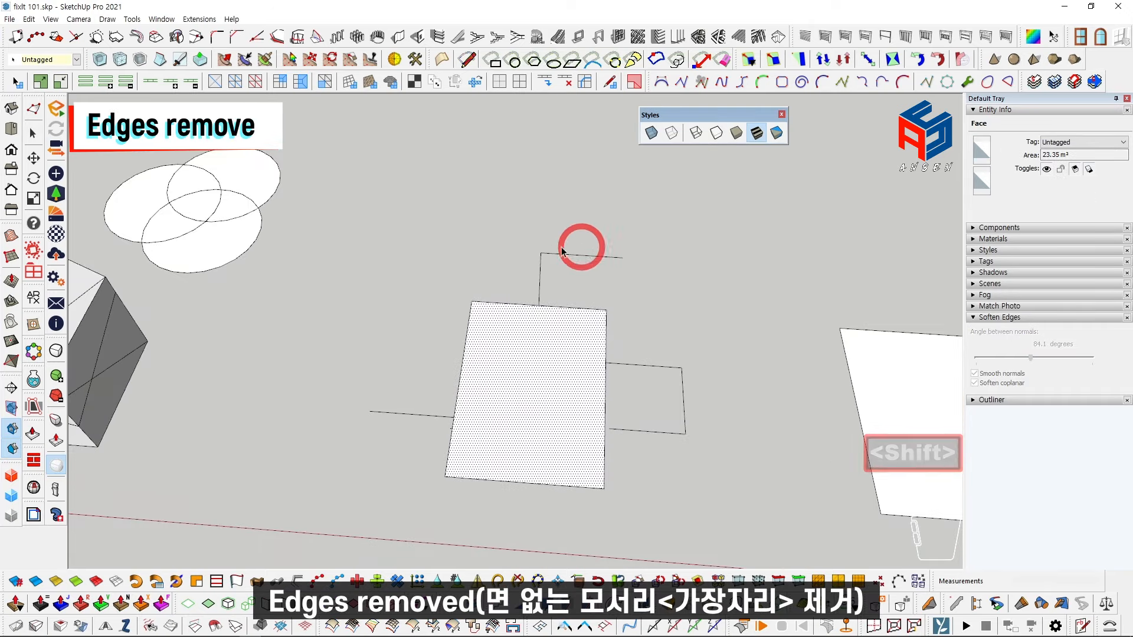
Step: Draw a tiny stray edge about 24 mm long off the rectangle's left side, near its lower corner
{"action": "scroll", "coordinate": [561, 443], "scroll_direction": "up", "scroll_amount": 6}
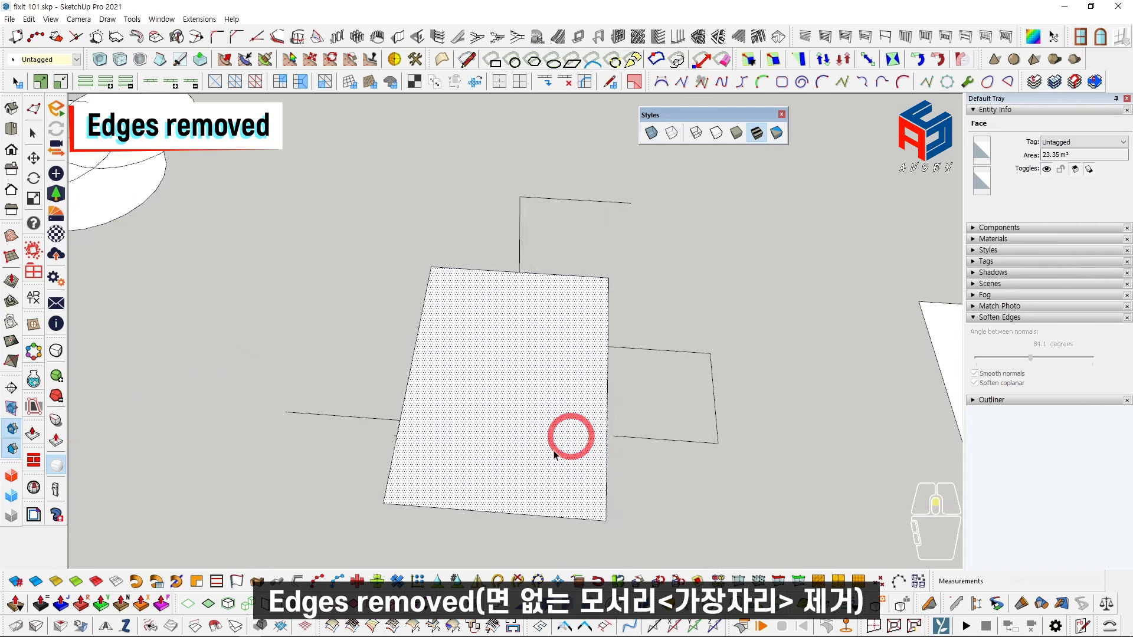
{"action": "key", "text": "l"}
{"action": "left_click", "coordinate": [322, 484]}
{"action": "scroll", "coordinate": [323, 484], "scroll_direction": "up", "scroll_amount": 2}
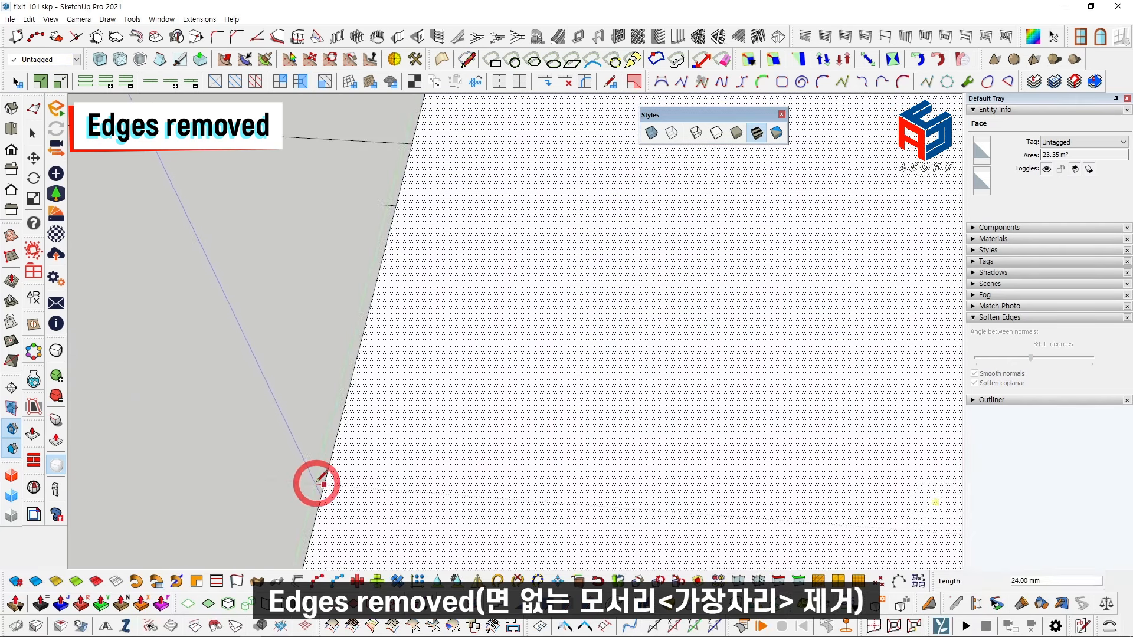
{"action": "key", "text": "space"}
{"action": "scroll", "coordinate": [401, 452], "scroll_direction": "down", "scroll_amount": 8}
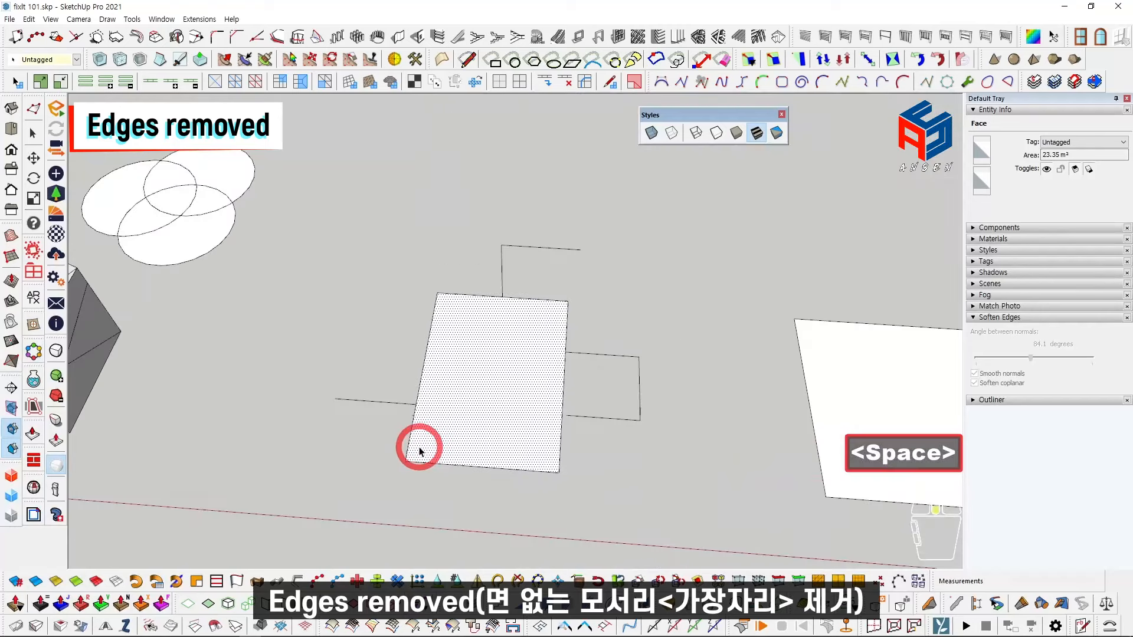
Step: Examine the short stray edge on the rectangle's left side, and reselect the rectangular face
{"action": "scroll", "coordinate": [412, 405], "scroll_direction": "up", "scroll_amount": 2}
{"action": "left_click", "coordinate": [430, 425], "text": "shift"}
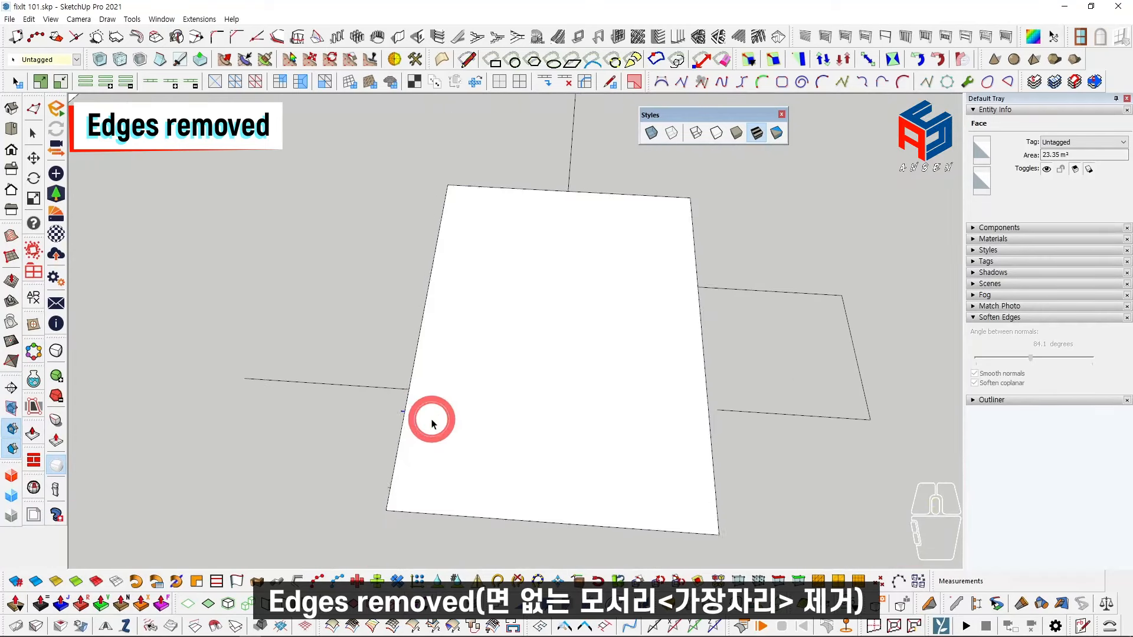
{"action": "scroll", "coordinate": [461, 425], "scroll_direction": "down", "scroll_amount": 5}
{"action": "left_click", "coordinate": [484, 425]}
{"action": "scroll", "coordinate": [504, 419], "scroll_direction": "down", "scroll_amount": 1}
{"action": "scroll", "coordinate": [520, 423], "scroll_direction": "up", "scroll_amount": 3}
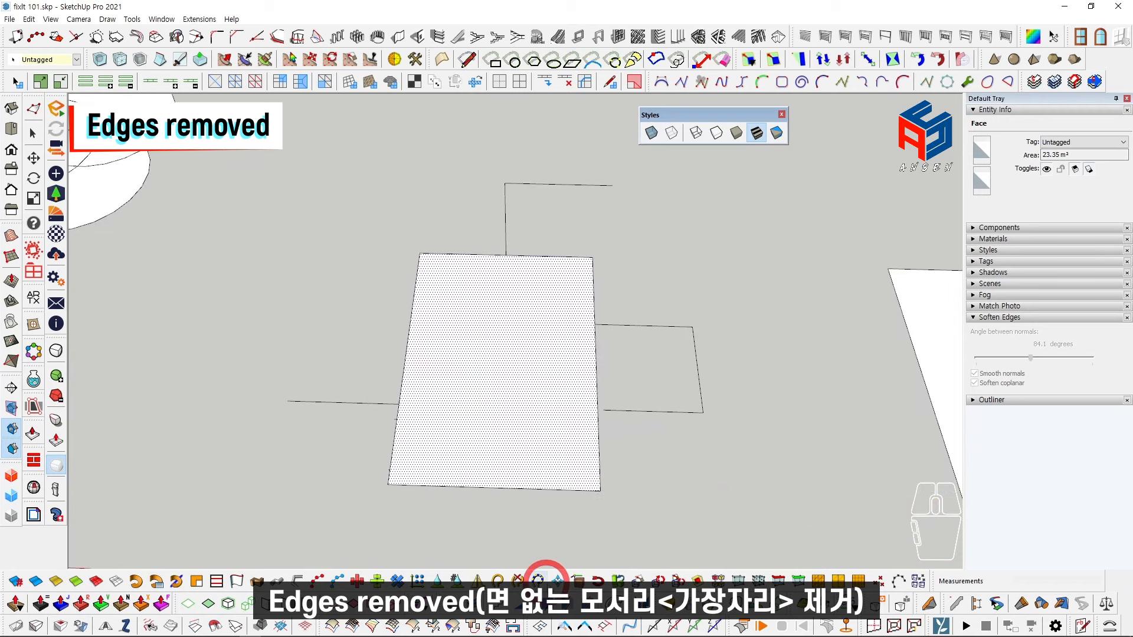
Step: Highlight the open edge ends around the rectangle with the edge gap tool, and leave the tool
{"action": "left_click", "coordinate": [564, 627]}
{"action": "left_click", "coordinate": [476, 388]}
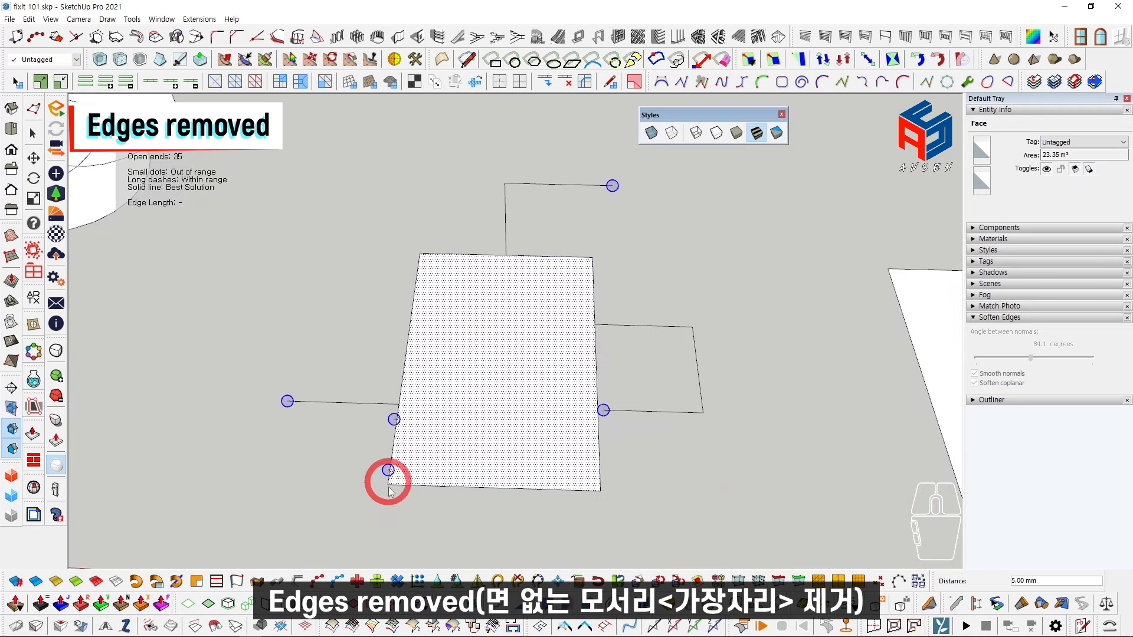
{"action": "key", "text": "Escape"}
{"action": "key", "text": "space"}
Step: Remove the rectangle's loose edges by running FixIt 101 on all connected geometry, close the report, and undo the removal
{"action": "scroll", "coordinate": [555, 354], "scroll_direction": "down", "scroll_amount": 2}
{"action": "scroll", "coordinate": [546, 366], "scroll_direction": "up", "scroll_amount": 2}
{"action": "double_click", "coordinate": [539, 370]}
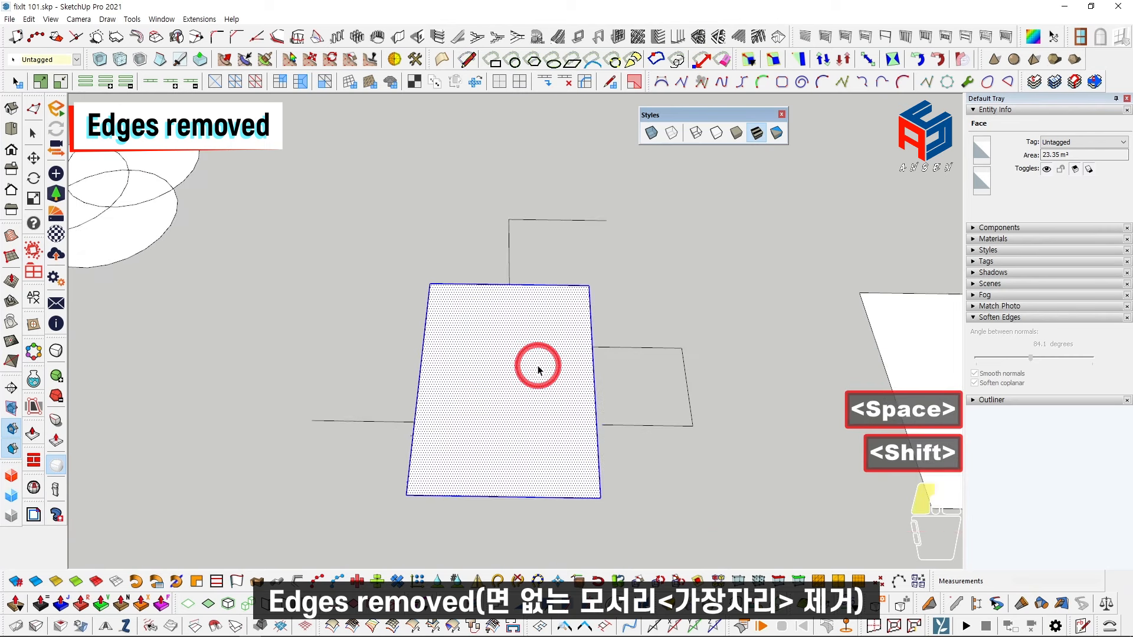
{"action": "scroll", "coordinate": [537, 366], "scroll_direction": "down", "scroll_amount": 2}
{"action": "triple_click", "coordinate": [533, 361]}
{"action": "right_click", "coordinate": [519, 362]}
{"action": "left_click", "coordinate": [567, 447]}
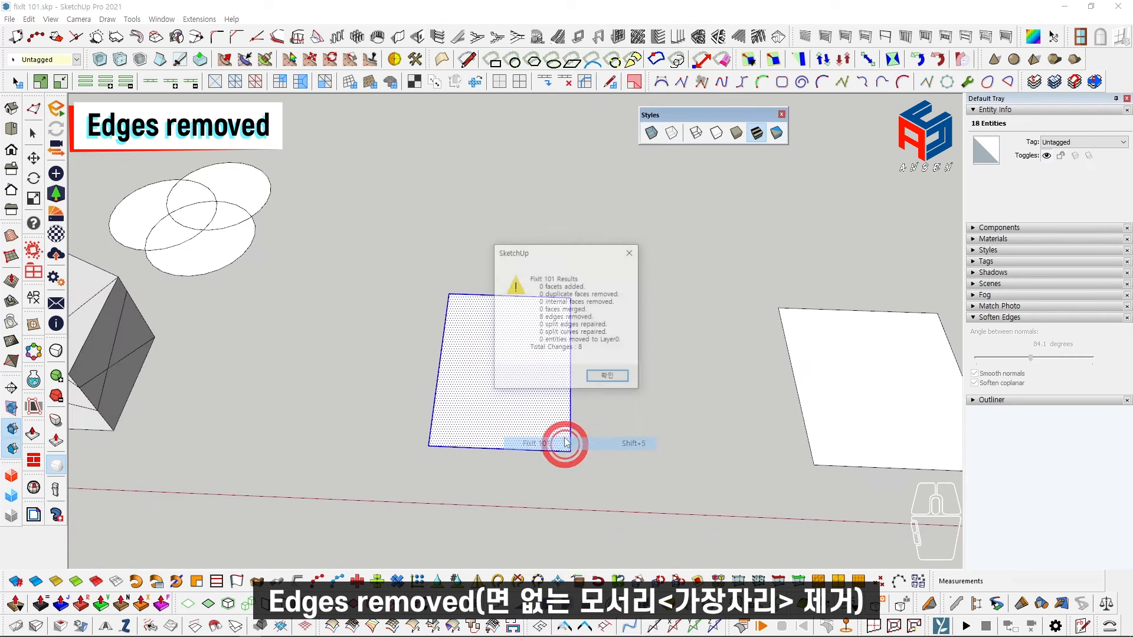
{"action": "left_click", "coordinate": [599, 376]}
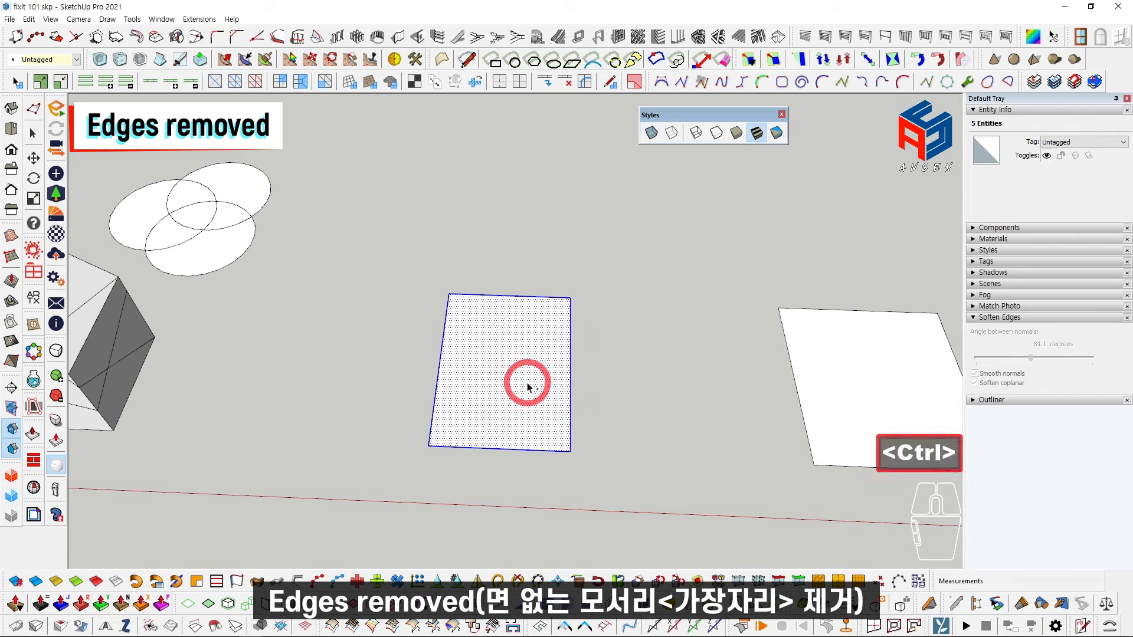
{"action": "key", "text": "ctrl"}
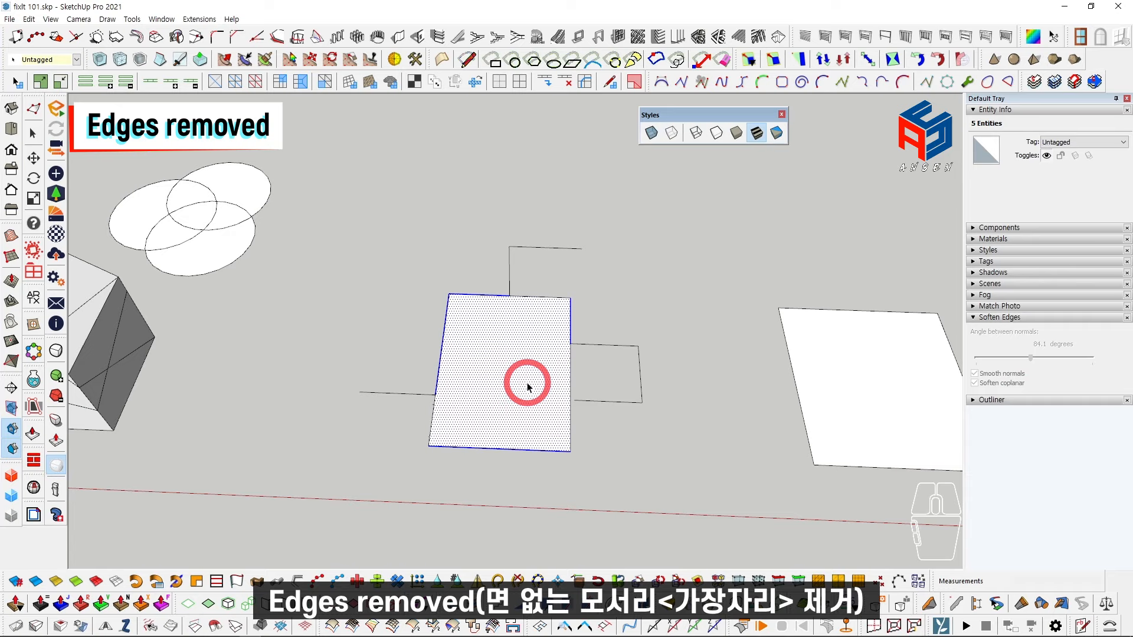
Step: Push/pull the neighbouring square face with split edges upward into a box, and undo the extrusion
{"action": "mouse_move", "coordinate": [527, 387]}
{"action": "middle_mouse_down", "text": "shift"}
{"action": "mouse_move", "coordinate": [451, 400]}
{"action": "mouse_move", "coordinate": [628, 379]}
{"action": "mouse_move", "coordinate": [532, 399]}
{"action": "middle_mouse_up", "text": "shift"}
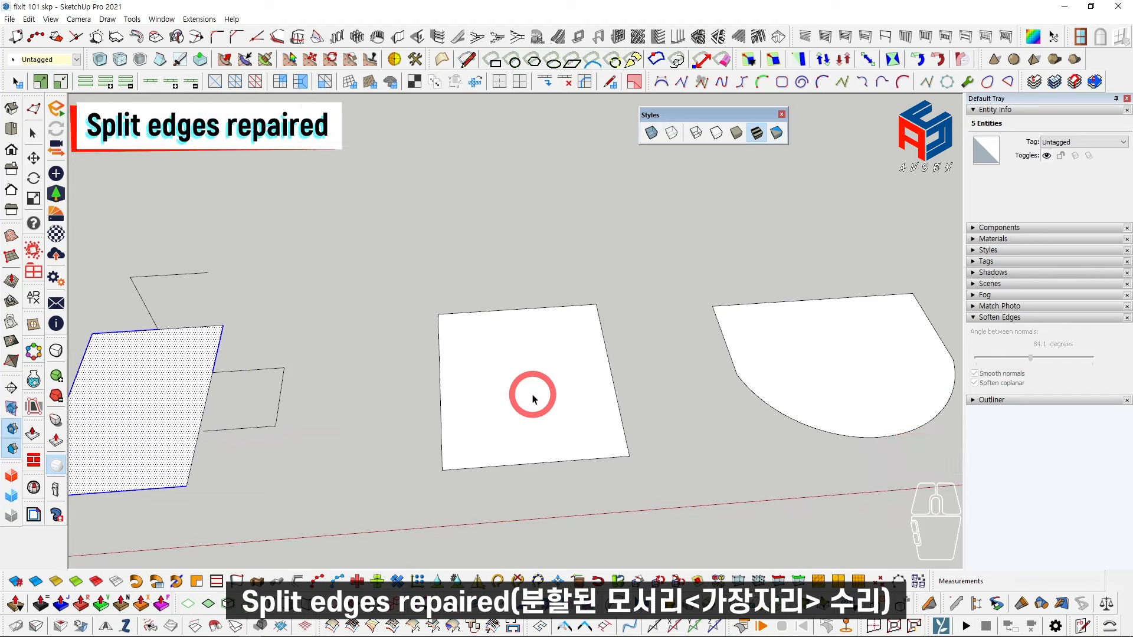
{"action": "middle_click_drag", "start_coordinate": [533, 400], "coordinate": [531, 409], "text": "shift"}
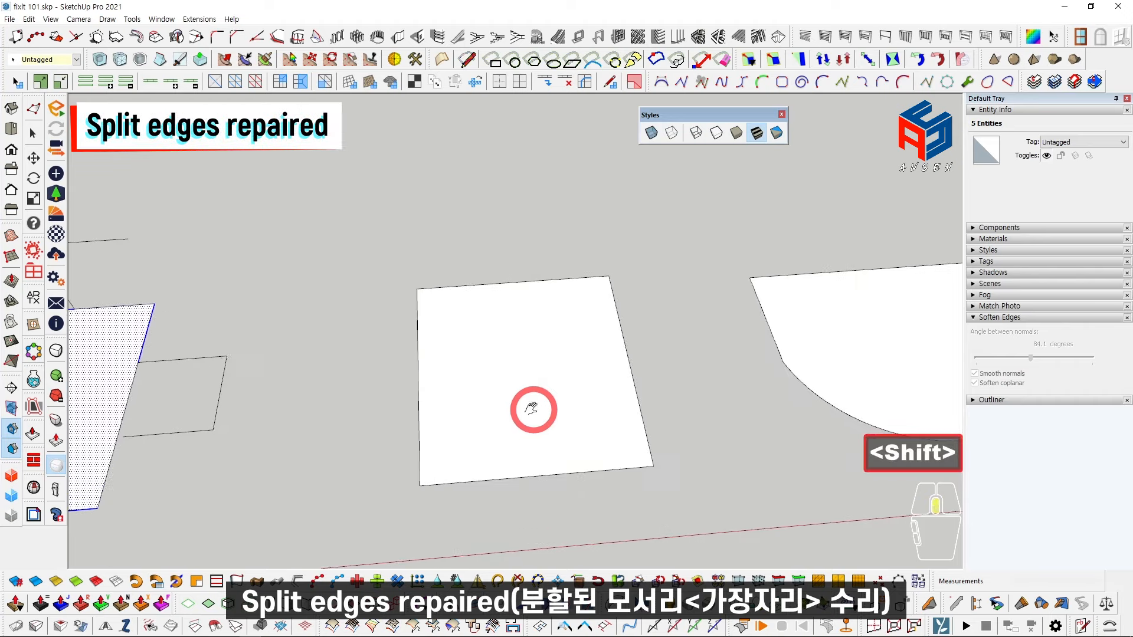
{"action": "left_click", "coordinate": [531, 373]}
{"action": "middle_click_drag", "start_coordinate": [531, 369], "coordinate": [511, 375], "text": "shift"}
{"action": "key", "text": "p"}
{"action": "key", "text": "space"}
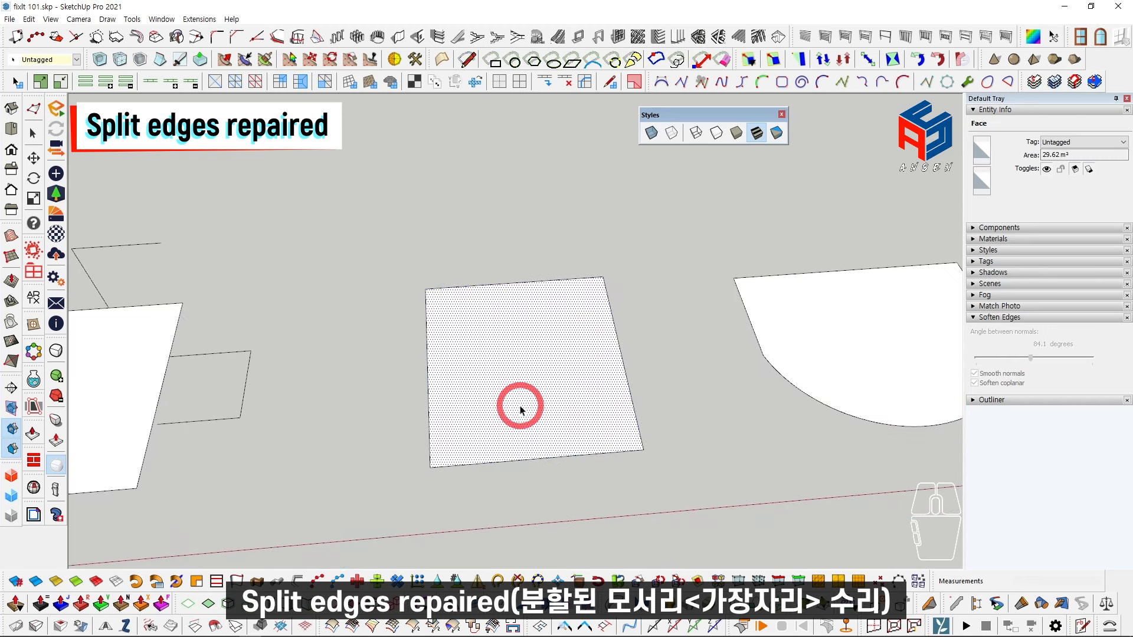
{"action": "left_click_drag", "start_coordinate": [519, 433], "coordinate": [567, 178]}
{"action": "key", "text": "space"}
{"action": "mouse_move", "coordinate": [566, 177]}
{"action": "middle_mouse_down"}
{"action": "mouse_move", "coordinate": [536, 317]}
{"action": "mouse_move", "coordinate": [549, 197]}
{"action": "mouse_move", "coordinate": [546, 300]}
{"action": "middle_mouse_up"}
{"action": "key", "text": "ctrl+z"}
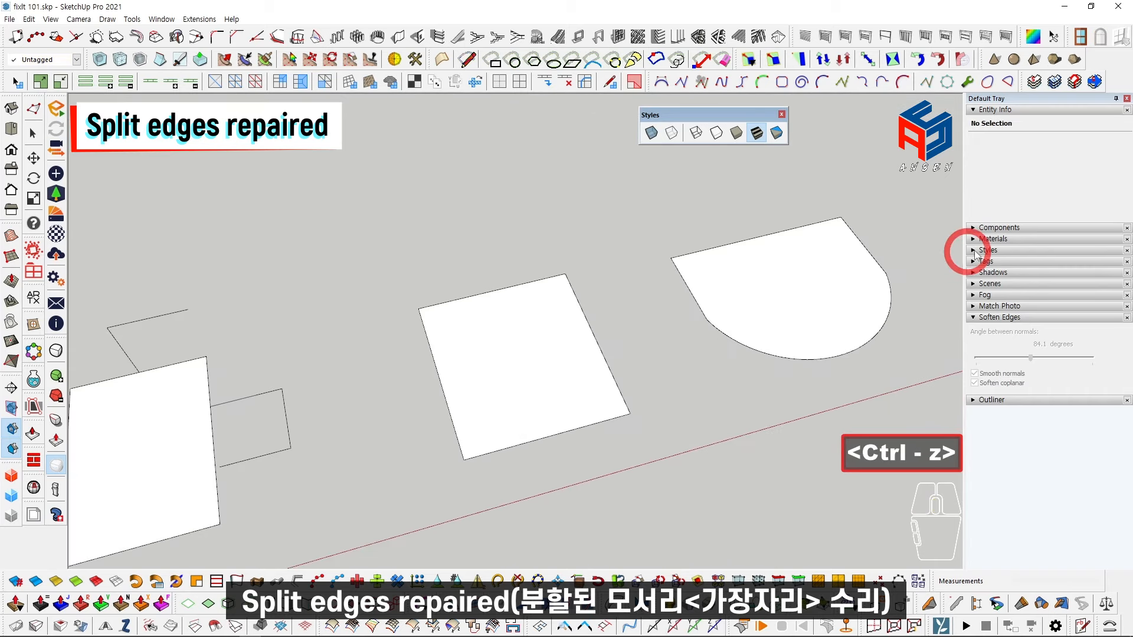
Step: Turn on Endpoints in the style's edge settings to reveal where the square's edges are split
{"action": "left_click", "coordinate": [985, 250]}
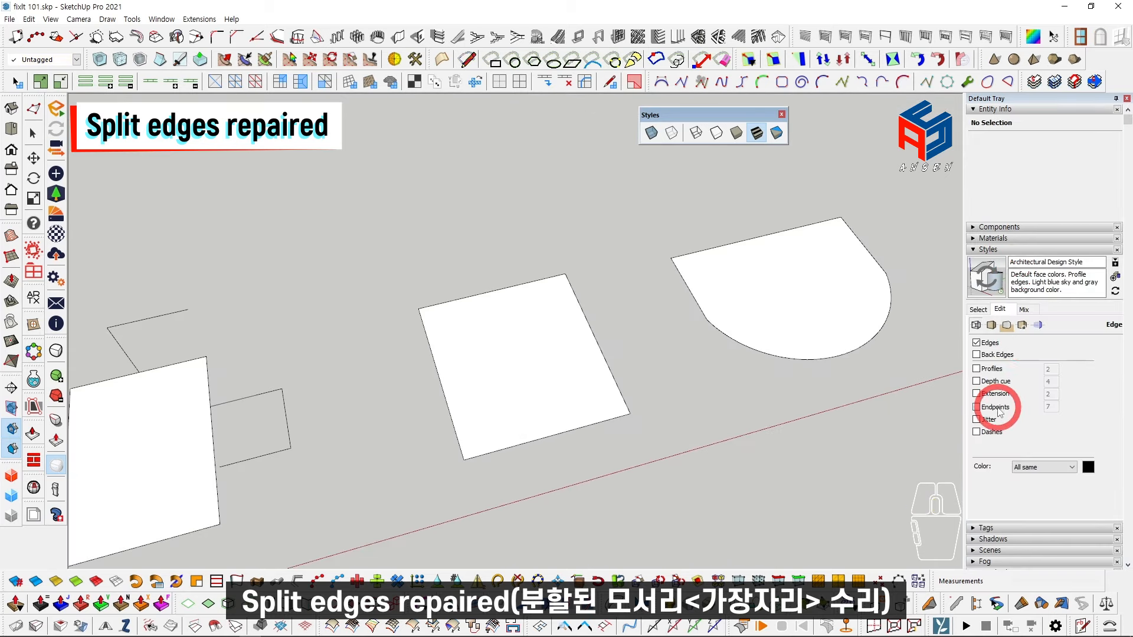
{"action": "scroll", "coordinate": [503, 402], "scroll_direction": "up", "scroll_amount": 5, "text": "shift"}
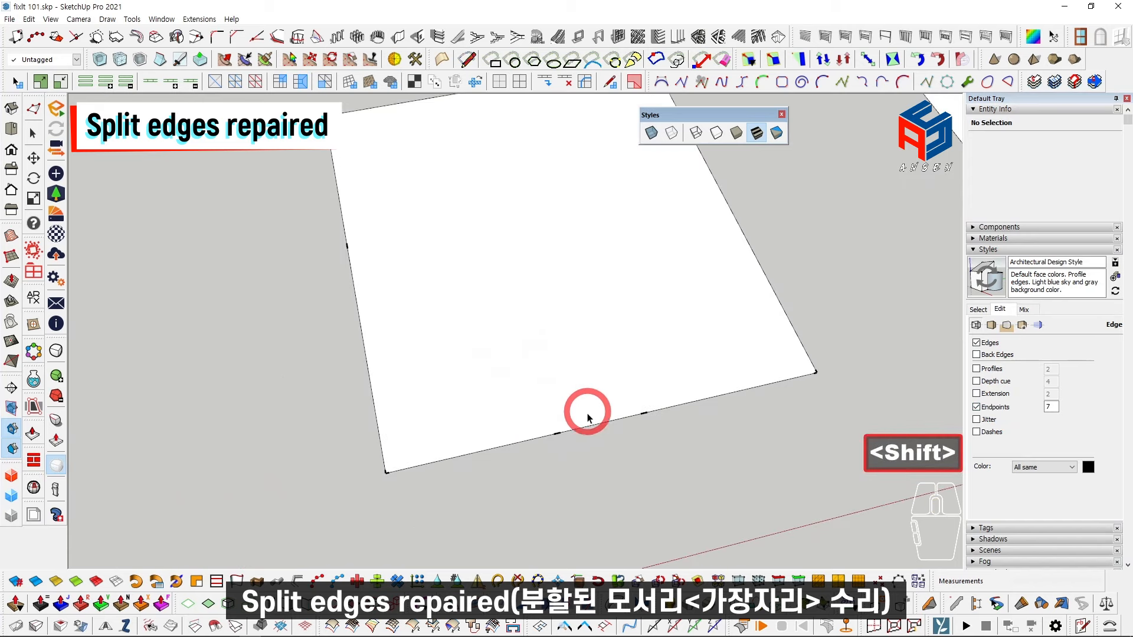
{"action": "scroll", "coordinate": [611, 407], "scroll_direction": "down", "scroll_amount": 3, "text": "shift"}
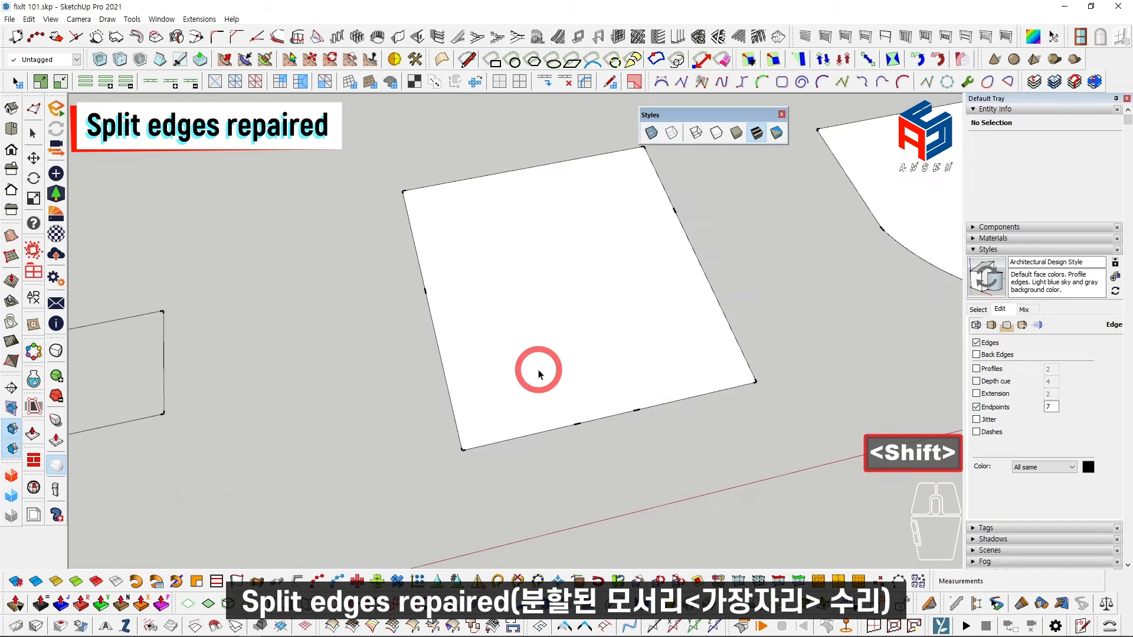
Step: Split the square's left edge further by drawing a line about 1586 mm long along it
{"action": "left_click", "coordinate": [425, 297]}
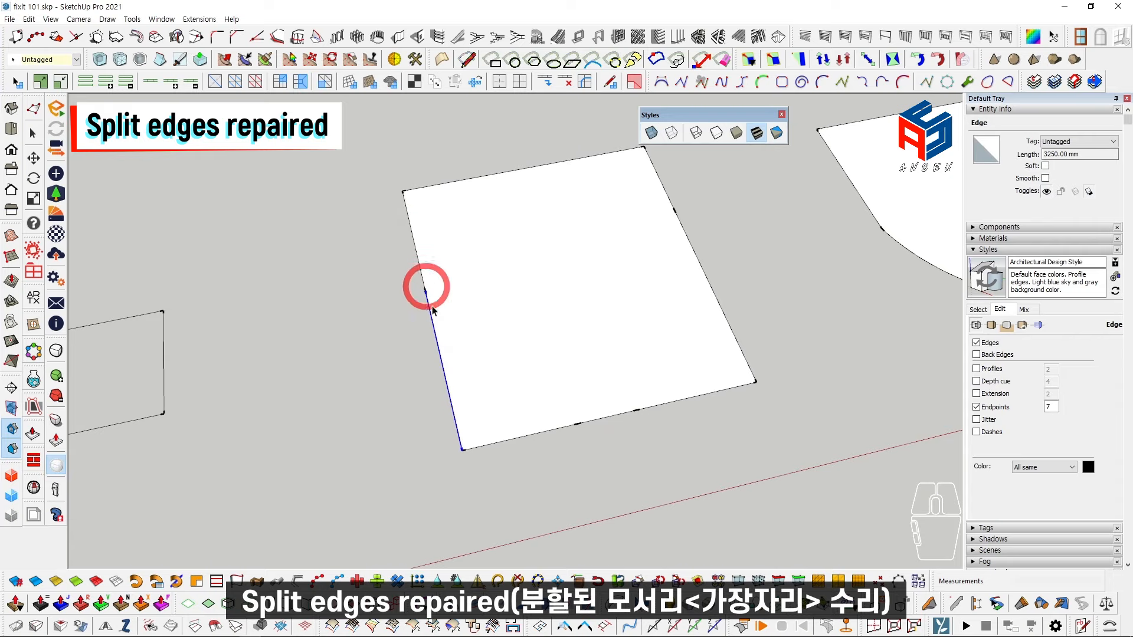
{"action": "left_click", "coordinate": [455, 420]}
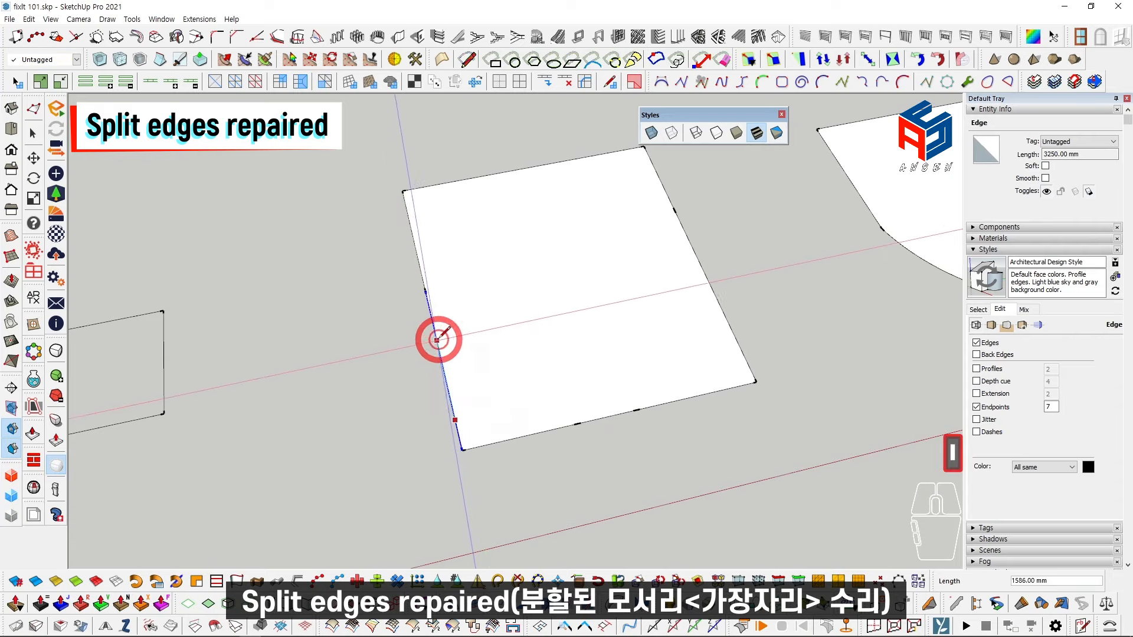
{"action": "key", "text": "space"}
{"action": "middle_click_drag", "start_coordinate": [435, 334], "coordinate": [456, 362]}
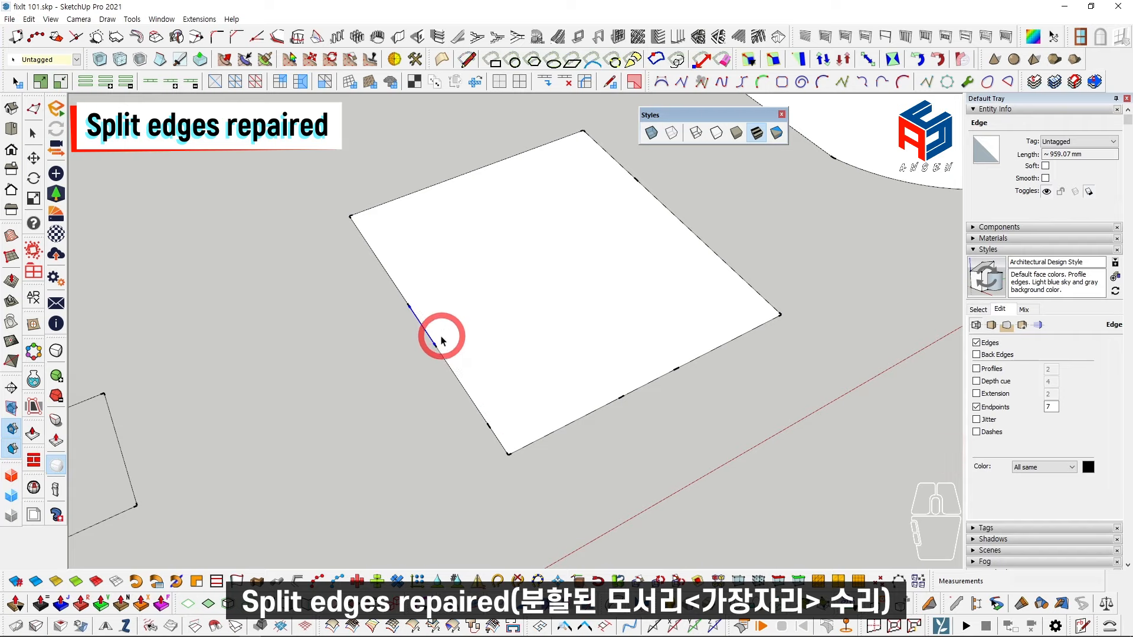
Step: Push/pull the square with split edges into a box and hide its extra vertical edges with the Eraser
{"action": "scroll", "coordinate": [480, 321], "scroll_direction": "down", "scroll_amount": 3}
{"action": "middle_click_drag", "start_coordinate": [480, 321], "coordinate": [515, 358]}
{"action": "key", "text": "p"}
{"action": "left_click_drag", "start_coordinate": [515, 359], "coordinate": [496, 263]}
{"action": "key", "text": "space"}
{"action": "mouse_move", "coordinate": [496, 264]}
{"action": "middle_mouse_down"}
{"action": "mouse_move", "coordinate": [519, 198]}
{"action": "mouse_move", "coordinate": [470, 359]}
{"action": "mouse_move", "coordinate": [419, 293]}
{"action": "mouse_move", "coordinate": [524, 330]}
{"action": "middle_mouse_up"}
{"action": "key", "text": "e"}
{"action": "left_click_drag", "start_coordinate": [583, 308], "coordinate": [543, 362], "text": "shift"}
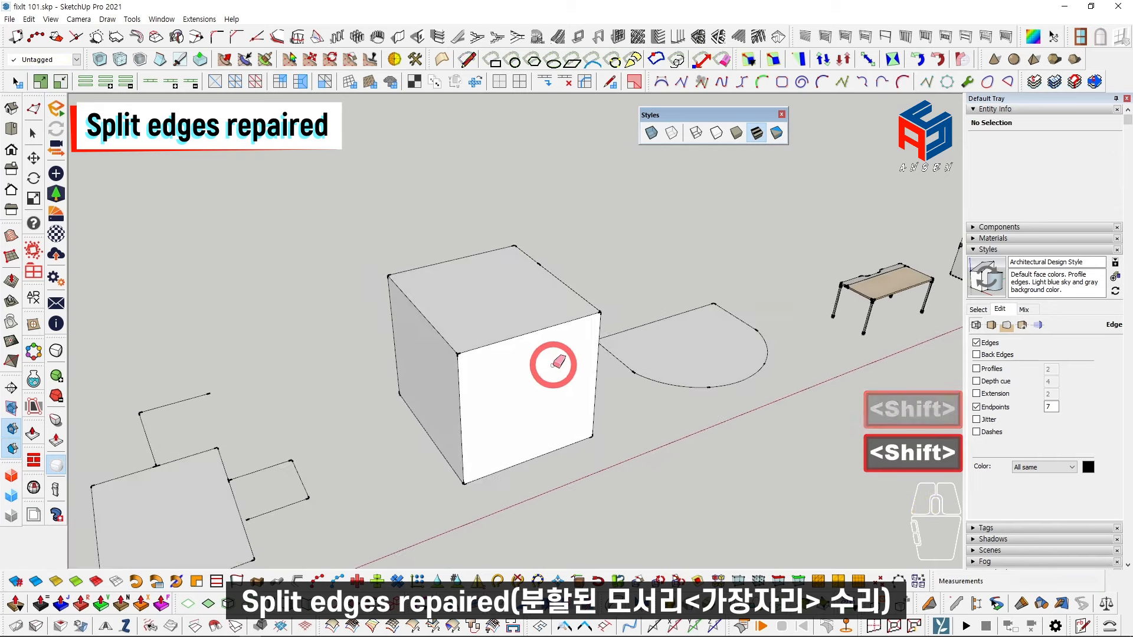
Step: Undo the box's edge hiding and its extrusion
{"action": "key", "text": "ctrl+z"}
{"action": "key", "text": "ctrl+z"}
{"action": "key", "text": "Escape"}
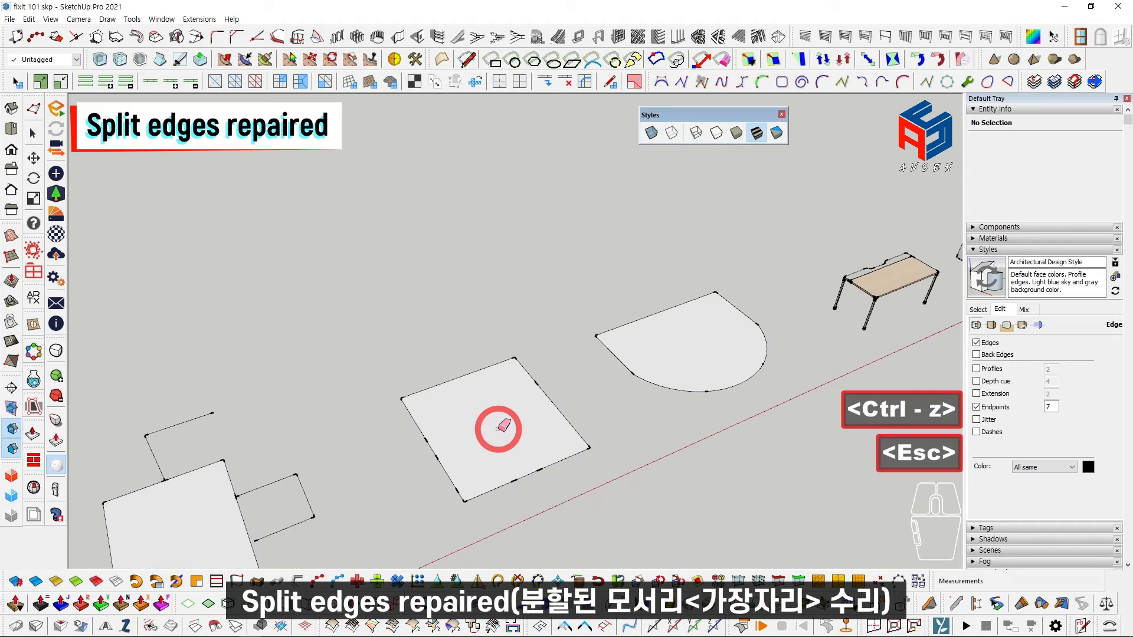
Step: Select the square face with its edges, repair the split edges with FixIt 101, and close the report
{"action": "scroll", "coordinate": [502, 393], "scroll_direction": "up", "scroll_amount": 3}
{"action": "middle_click_drag", "start_coordinate": [508, 414], "coordinate": [506, 372], "text": "shift"}
{"action": "key", "text": "space"}
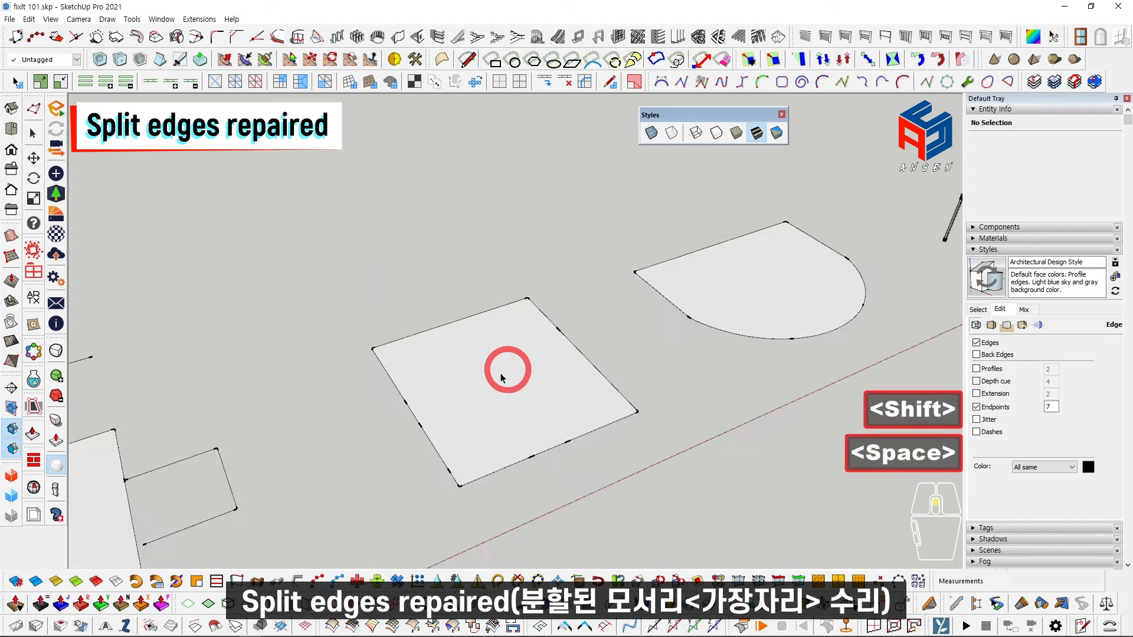
{"action": "left_click", "coordinate": [496, 375]}
{"action": "right_click", "coordinate": [442, 357]}
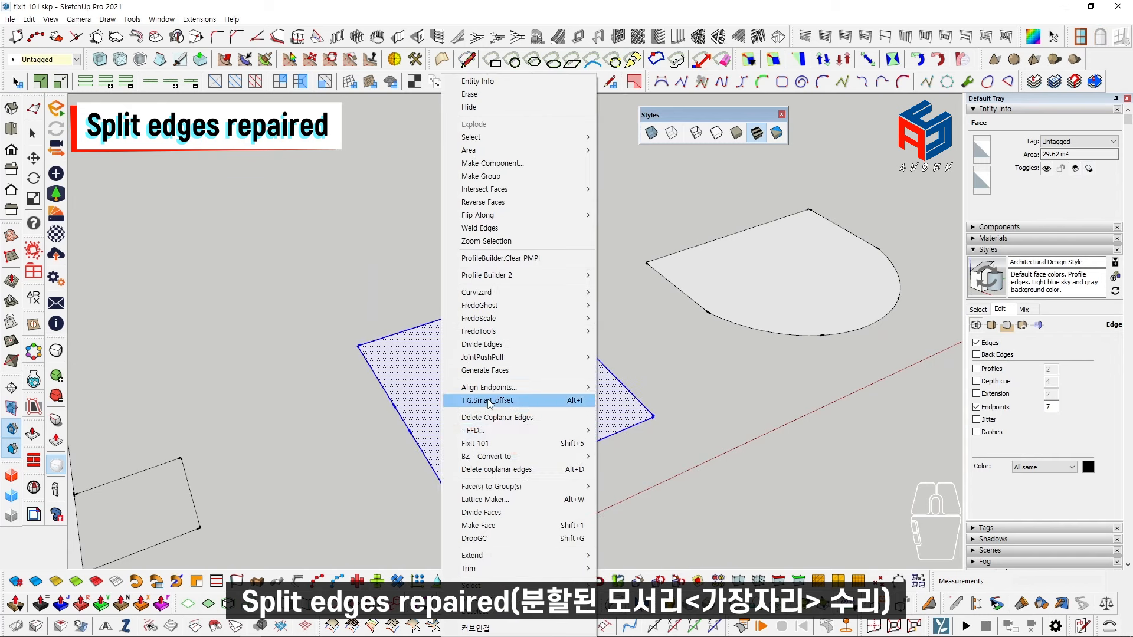
{"action": "left_click", "coordinate": [514, 435]}
{"action": "left_click", "coordinate": [605, 378]}
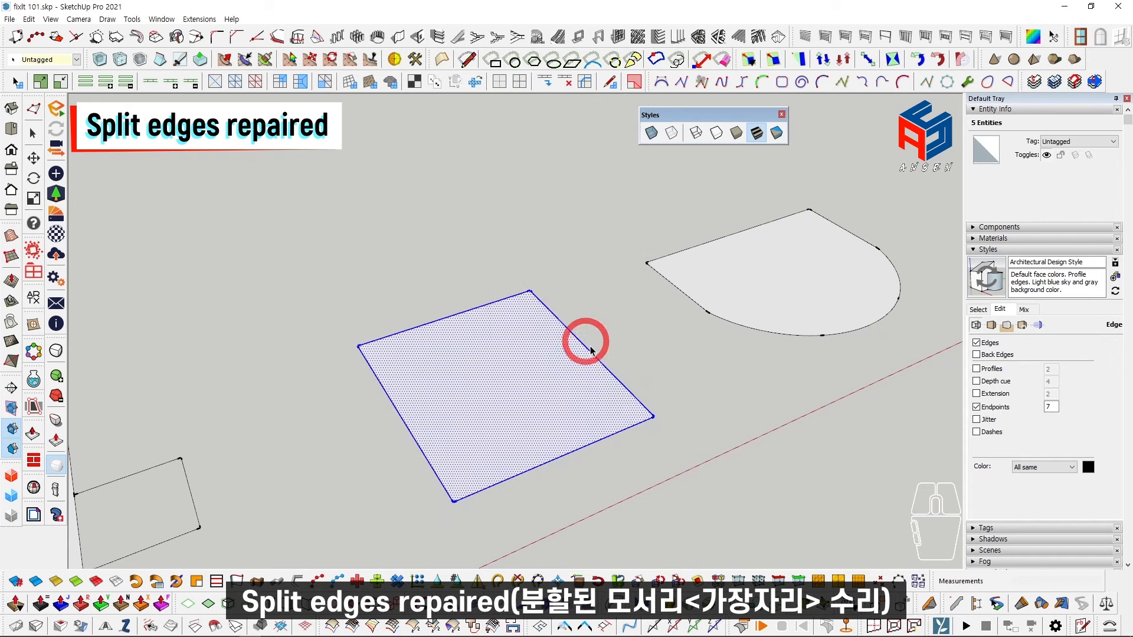
Step: Push/pull the repaired square face upward into a box
{"action": "middle_click_drag", "start_coordinate": [509, 441], "coordinate": [505, 429], "text": "shift"}
{"action": "key", "text": "space"}
{"action": "left_click_drag", "start_coordinate": [460, 436], "coordinate": [466, 197]}
{"action": "key", "text": "ctrl+z"}
{"action": "key", "text": "ctrl+y"}
{"action": "middle_click_drag", "start_coordinate": [466, 197], "coordinate": [506, 440]}
Step: Undo the box extrusion and the earlier changes to the square's edges and endpoint display
{"action": "key", "text": "ctrl+z"}
{"action": "scroll", "coordinate": [637, 450], "scroll_direction": "down", "scroll_amount": 1}
{"action": "key", "text": "ctrl+z"}
{"action": "key", "text": "ctrl+z"}
Step: Select the half-round face and turn on Endpoints in the style's edge settings
{"action": "scroll", "coordinate": [590, 442], "scroll_direction": "down", "scroll_amount": 1}
{"action": "scroll", "coordinate": [665, 433], "scroll_direction": "up", "scroll_amount": 1}
{"action": "scroll", "coordinate": [665, 432], "scroll_direction": "up", "scroll_amount": 1}
{"action": "middle_click_drag", "start_coordinate": [665, 433], "coordinate": [585, 439], "text": "shift"}
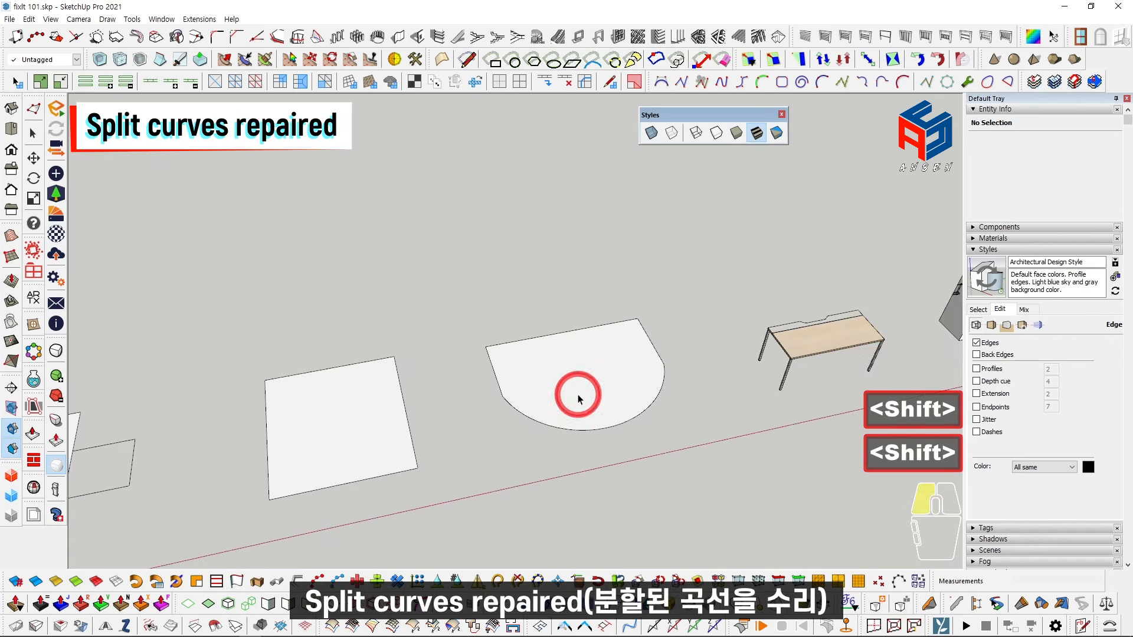
{"action": "left_click", "coordinate": [578, 398]}
{"action": "left_click", "coordinate": [986, 407]}
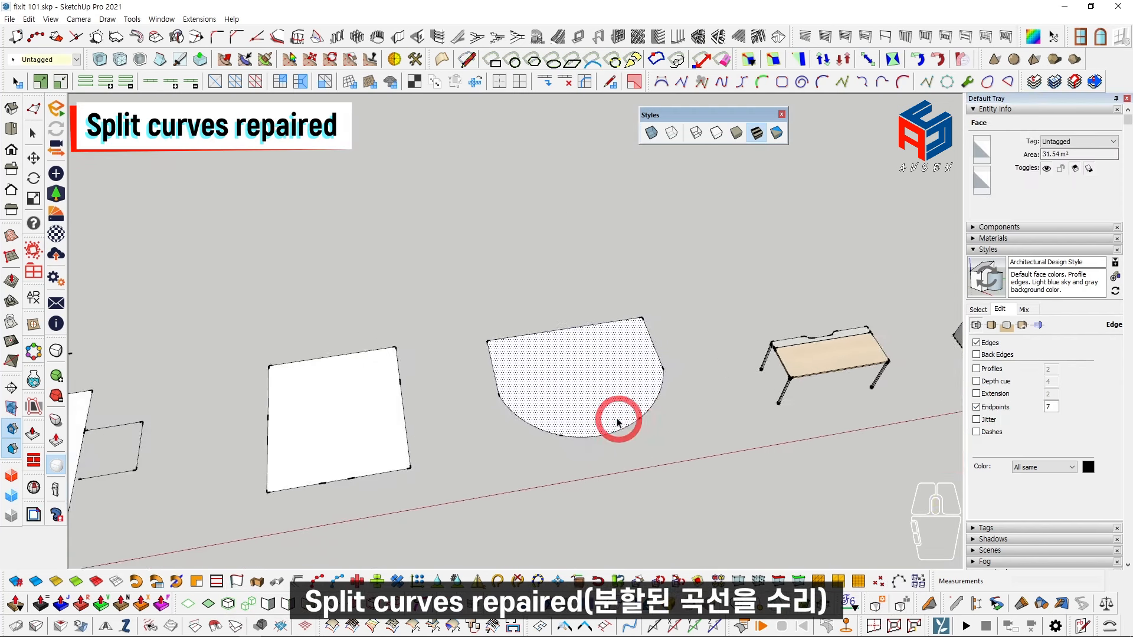
{"action": "scroll", "coordinate": [602, 413], "scroll_direction": "up", "scroll_amount": 1}
{"action": "key", "text": "space"}
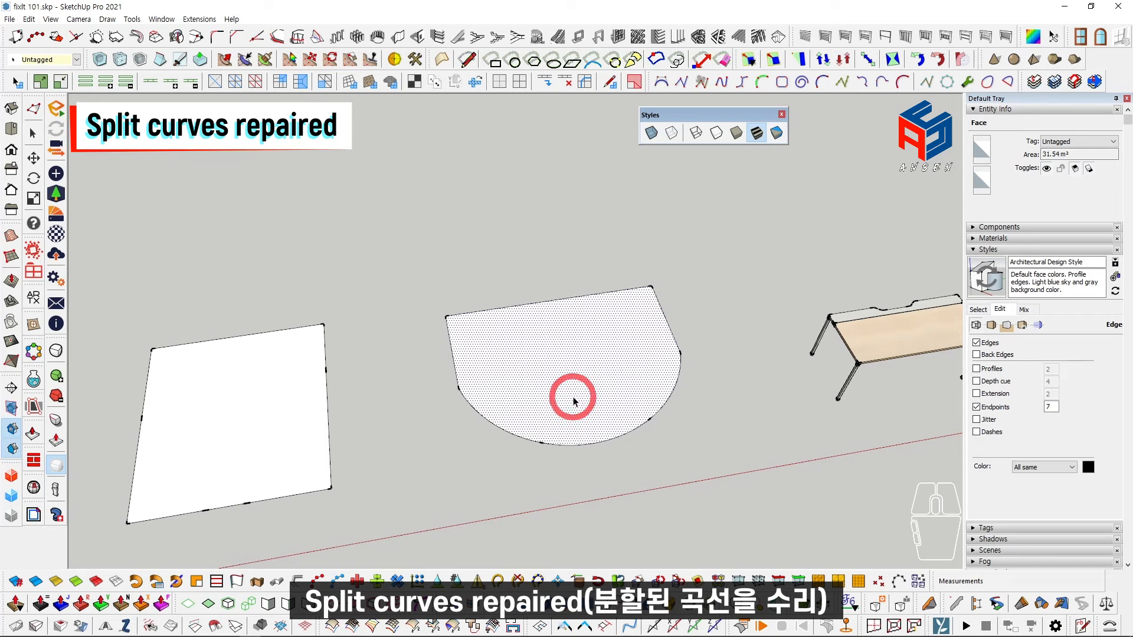
Step: Push/pull the half-round face upward into a solid, and undo the extrusion
{"action": "left_click_drag", "start_coordinate": [581, 385], "coordinate": [589, 190]}
{"action": "key", "text": "space"}
{"action": "middle_click_drag", "start_coordinate": [589, 190], "coordinate": [521, 329]}
{"action": "key", "text": "ctrl+z"}
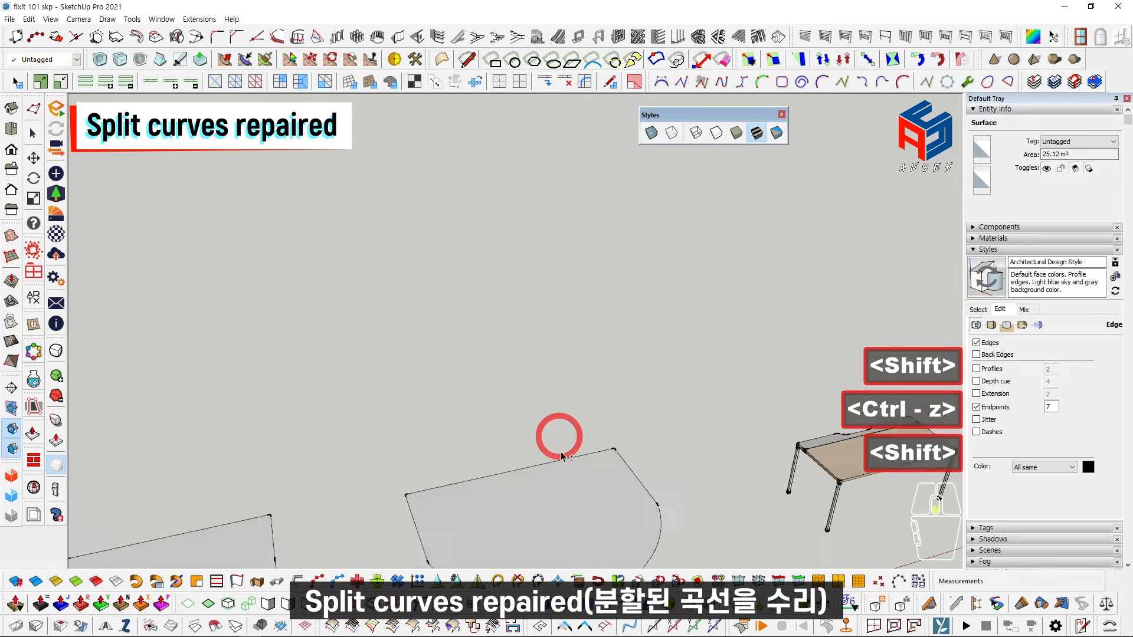
Step: Select the separate arcs along the half-round face's curved side to examine where the curve is split
{"action": "middle_click_drag", "start_coordinate": [556, 435], "coordinate": [480, 435]}
{"action": "left_click", "coordinate": [553, 429], "text": "shift"}
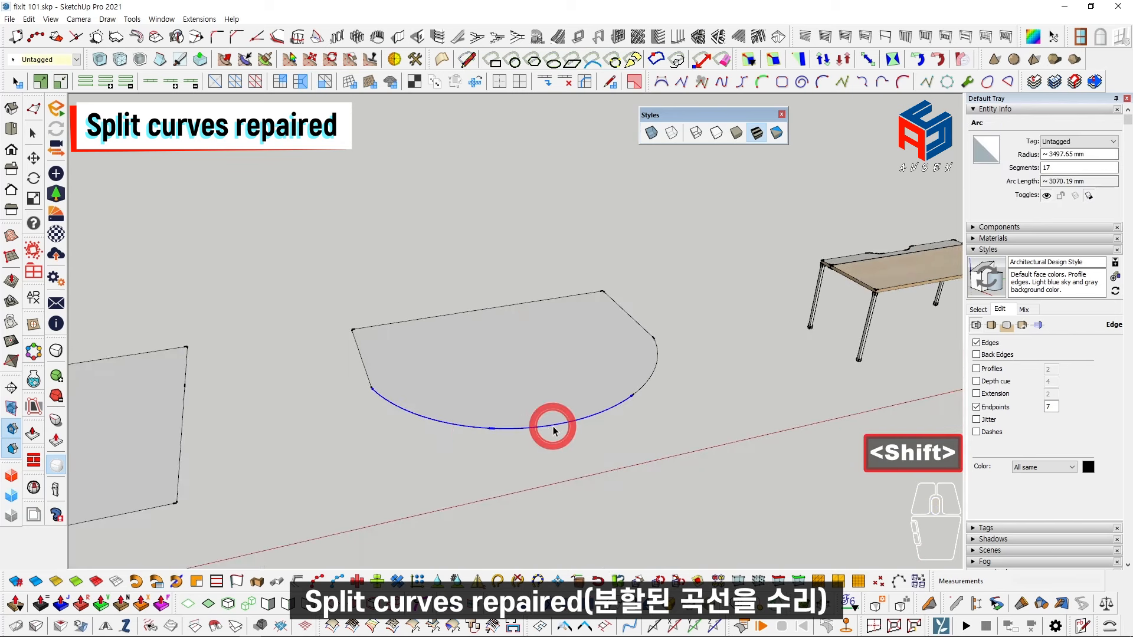
{"action": "left_click", "coordinate": [601, 420], "text": "shift"}
{"action": "left_click", "coordinate": [503, 430]}
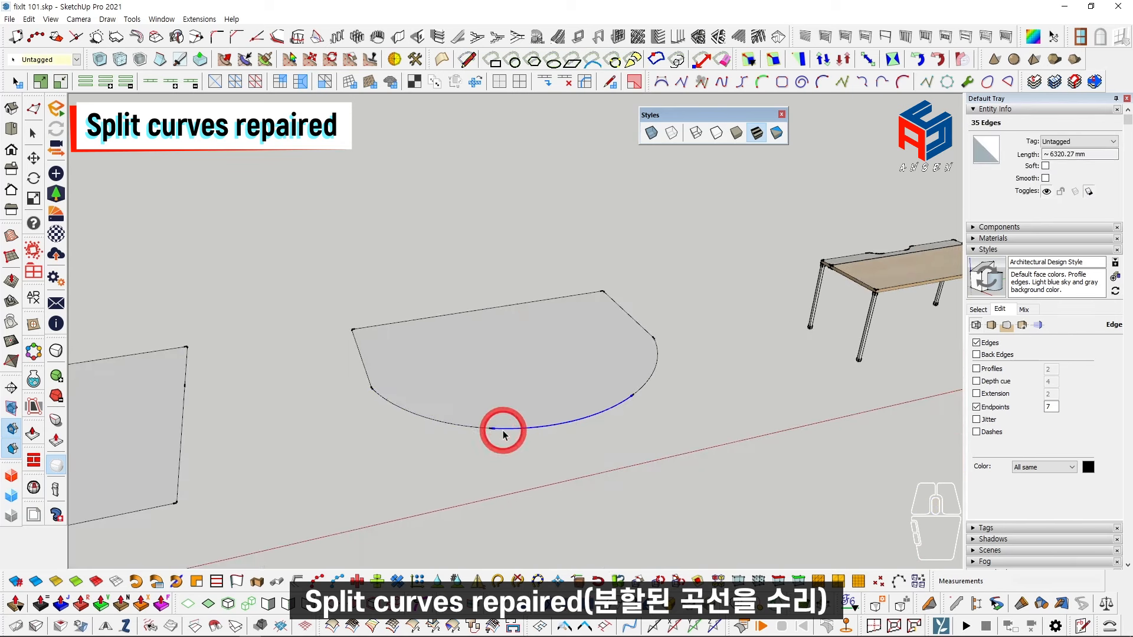
{"action": "left_click", "coordinate": [481, 424]}
{"action": "left_click", "coordinate": [488, 429]}
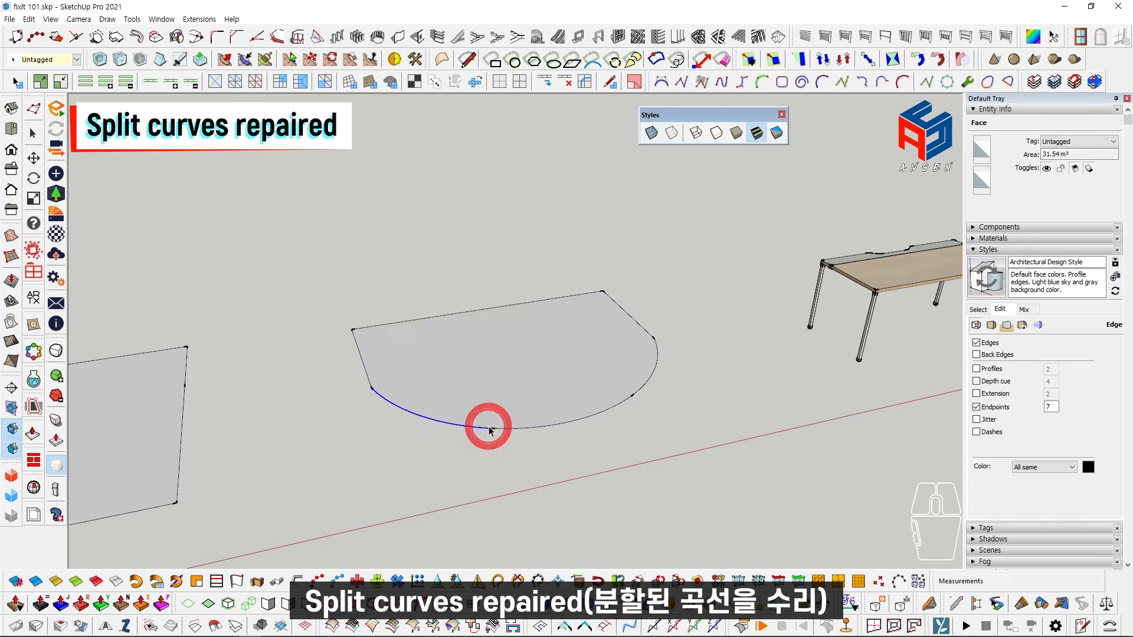
Step: Push/pull the half-round face upward to inspect the walls formed by its split curve, and undo the extrusion
{"action": "left_click", "coordinate": [540, 413]}
{"action": "scroll", "coordinate": [551, 388], "scroll_direction": "down", "scroll_amount": 3}
{"action": "middle_click_drag", "start_coordinate": [551, 388], "coordinate": [531, 412], "text": "shift"}
{"action": "scroll", "coordinate": [532, 413], "scroll_direction": "up", "scroll_amount": 1}
{"action": "key", "text": "p"}
{"action": "left_click_drag", "start_coordinate": [527, 424], "coordinate": [512, 154]}
{"action": "key", "text": "space"}
{"action": "middle_click_drag", "start_coordinate": [617, 284], "coordinate": [554, 321]}
{"action": "key", "text": "ctrl+z"}
Step: Run FixIt 101 on the half-round face and its edges, and close the results
{"action": "right_click", "coordinate": [462, 326]}
{"action": "left_click", "coordinate": [608, 430]}
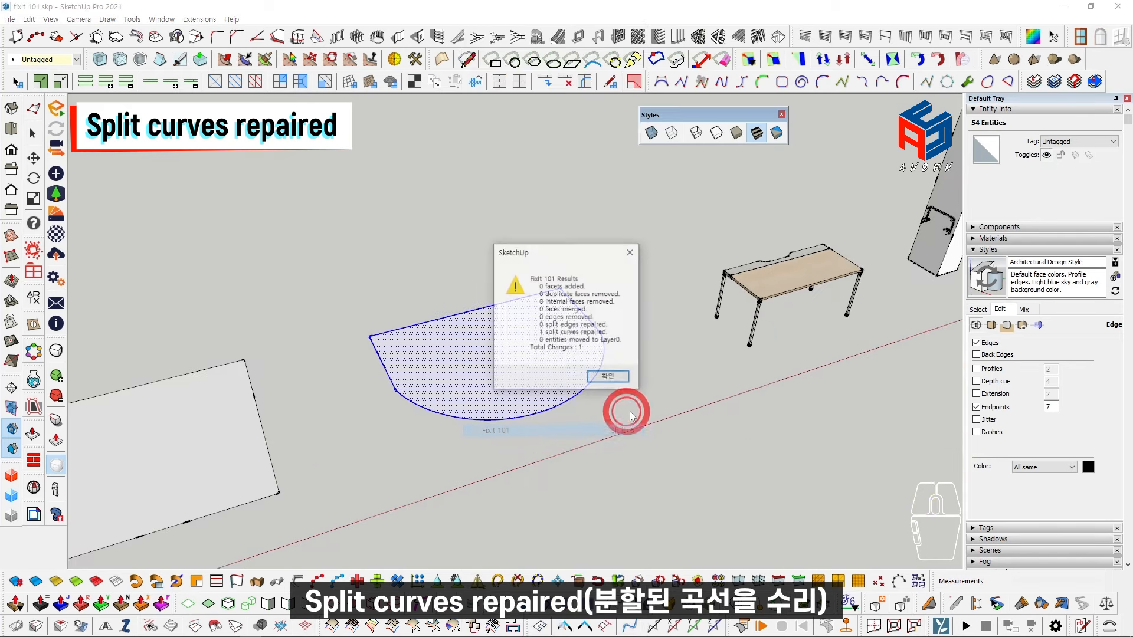
{"action": "left_click", "coordinate": [605, 379]}
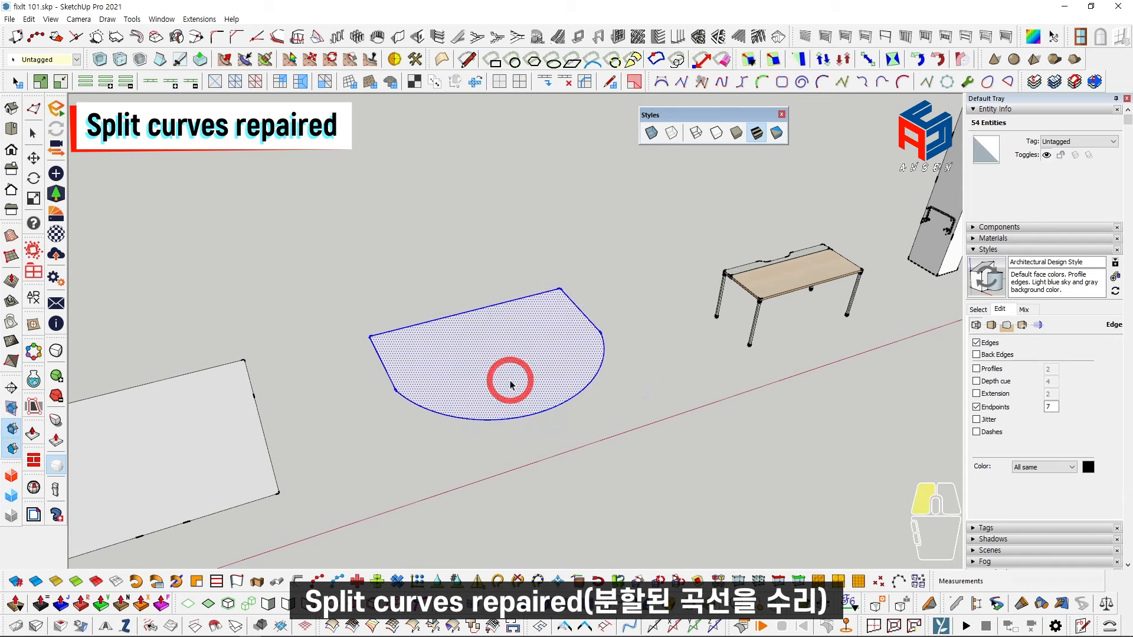
Step: Push/pull the repaired half-round face upward into a solid, and undo the extrusion
{"action": "key", "text": "p"}
{"action": "left_click_drag", "start_coordinate": [510, 385], "coordinate": [514, 174]}
{"action": "key", "text": "space"}
{"action": "scroll", "coordinate": [520, 201], "scroll_direction": "down", "scroll_amount": 2}
{"action": "middle_click_drag", "start_coordinate": [531, 239], "coordinate": [379, 354], "text": "shift"}
{"action": "key", "text": "ctrl+z"}
Step: Examine the wooden table model from several distances and angles alongside the list of tags
{"action": "scroll", "coordinate": [544, 372], "scroll_direction": "up", "scroll_amount": 4}
{"action": "middle_click_drag", "start_coordinate": [544, 371], "coordinate": [393, 398], "text": "shift"}
{"action": "scroll", "coordinate": [539, 375], "scroll_direction": "up", "scroll_amount": 2}
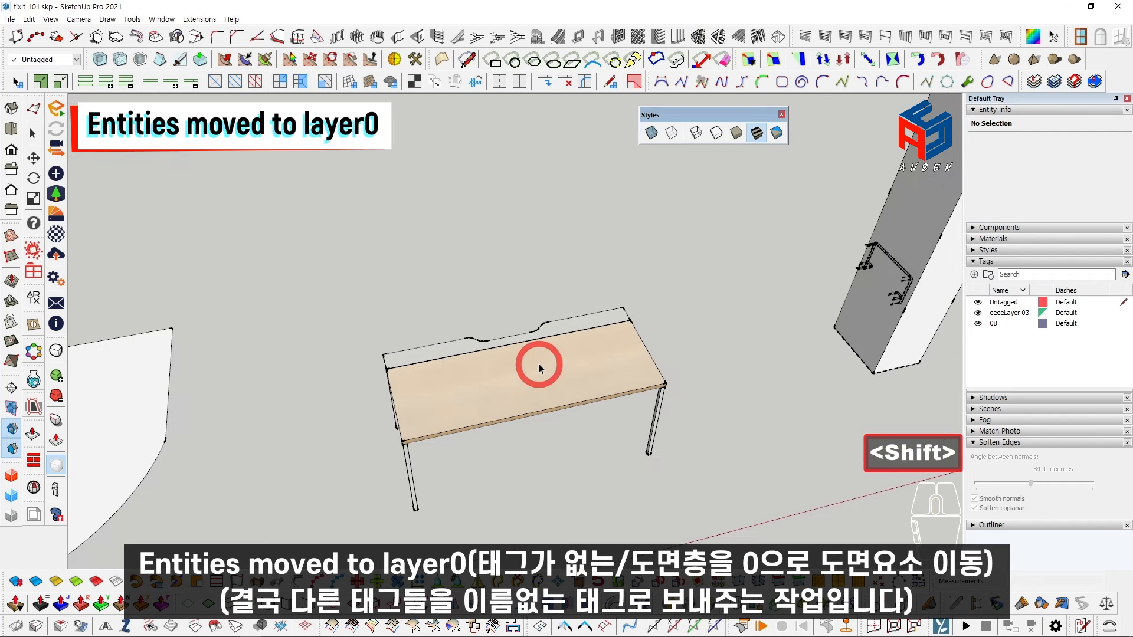
{"action": "middle_click_drag", "start_coordinate": [570, 389], "coordinate": [603, 375], "text": "shift"}
{"action": "scroll", "coordinate": [604, 375], "scroll_direction": "up", "scroll_amount": 2}
{"action": "scroll", "coordinate": [600, 371], "scroll_direction": "down", "scroll_amount": 1}
{"action": "scroll", "coordinate": [600, 371], "scroll_direction": "down", "scroll_amount": 1}
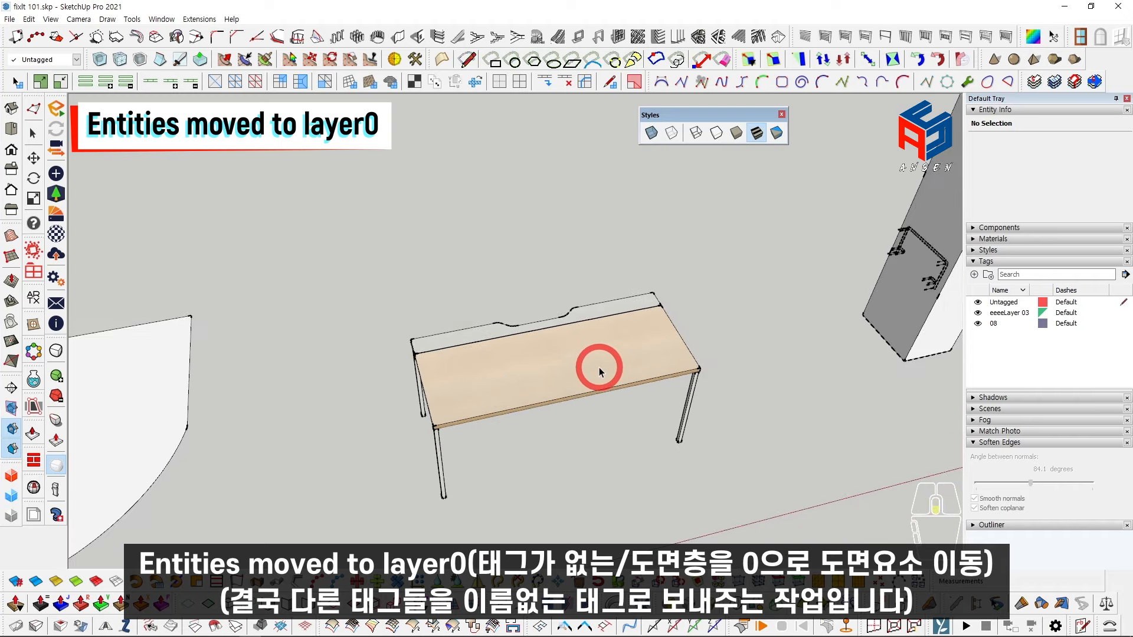
{"action": "scroll", "coordinate": [600, 371], "scroll_direction": "up", "scroll_amount": 1}
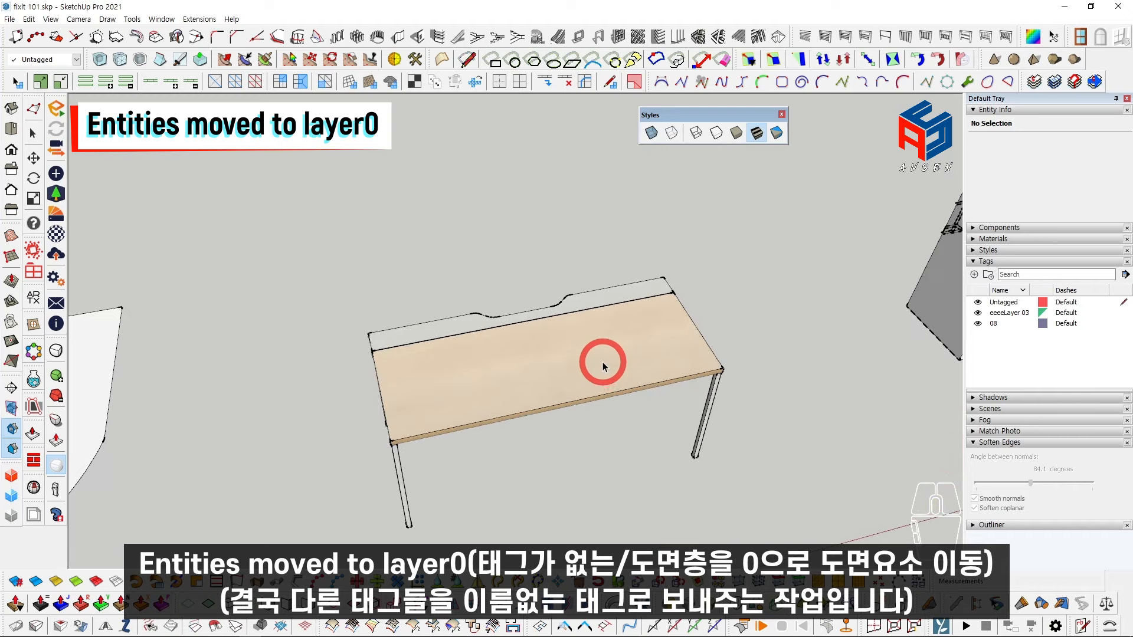
{"action": "scroll", "coordinate": [602, 365], "scroll_direction": "down", "scroll_amount": 2}
{"action": "mouse_move", "coordinate": [602, 370]}
{"action": "middle_mouse_down", "text": "shift"}
{"action": "mouse_move", "coordinate": [590, 376]}
{"action": "mouse_move", "coordinate": [608, 367]}
{"action": "middle_mouse_up", "text": "shift"}
{"action": "scroll", "coordinate": [608, 367], "scroll_direction": "up", "scroll_amount": 2}
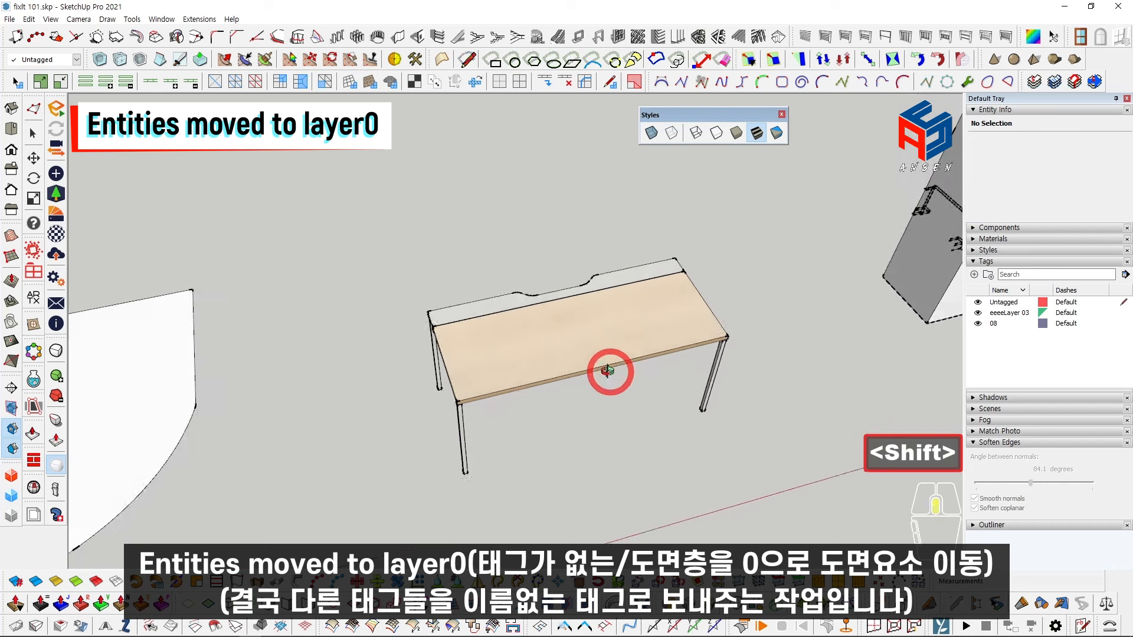
{"action": "scroll", "coordinate": [653, 349], "scroll_direction": "up", "scroll_amount": 1}
{"action": "middle_click_drag", "start_coordinate": [606, 353], "coordinate": [616, 346]}
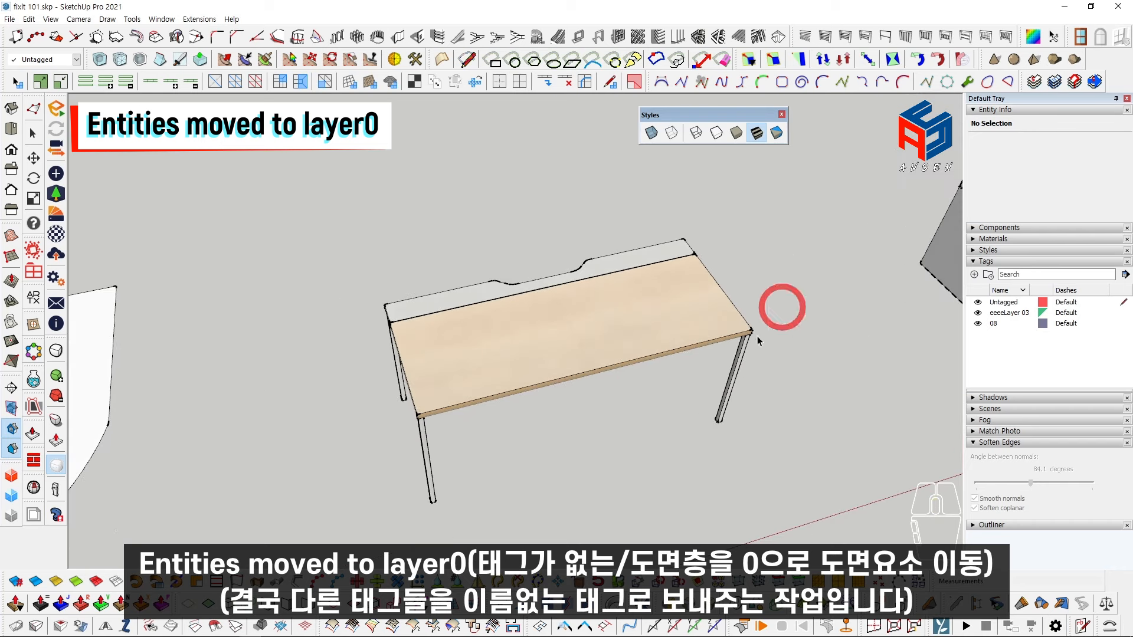
Step: Hide tag 08 to inspect which part of the tabletop belongs to it, and show the tag again
{"action": "left_click", "coordinate": [977, 328]}
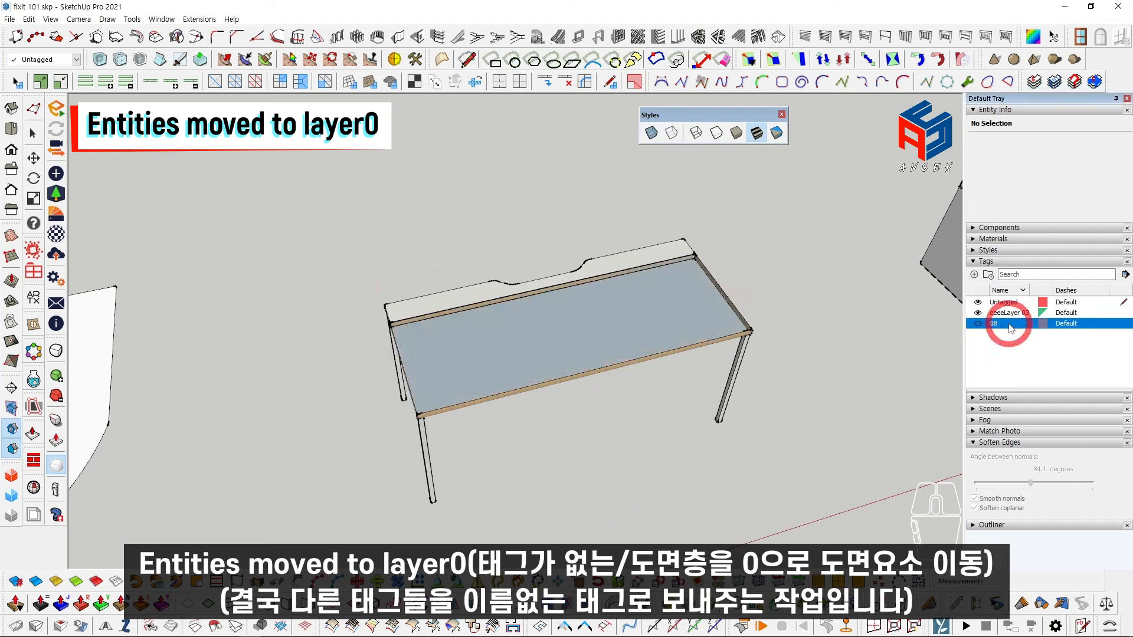
{"action": "middle_click_drag", "start_coordinate": [553, 360], "coordinate": [587, 293]}
{"action": "left_click", "coordinate": [977, 325]}
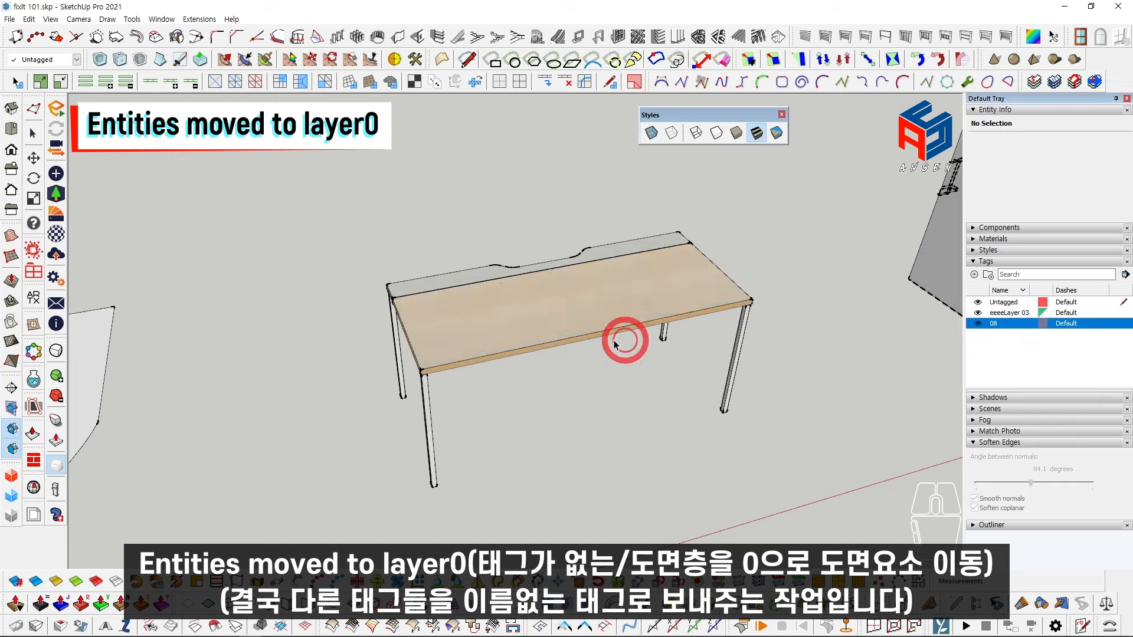
Step: Select the table's plate component, run FixIt 101 on it, and close the results
{"action": "middle_click_drag", "start_coordinate": [625, 341], "coordinate": [575, 361]}
{"action": "scroll", "coordinate": [575, 361], "scroll_direction": "up", "scroll_amount": 2}
{"action": "scroll", "coordinate": [573, 351], "scroll_direction": "down", "scroll_amount": 2}
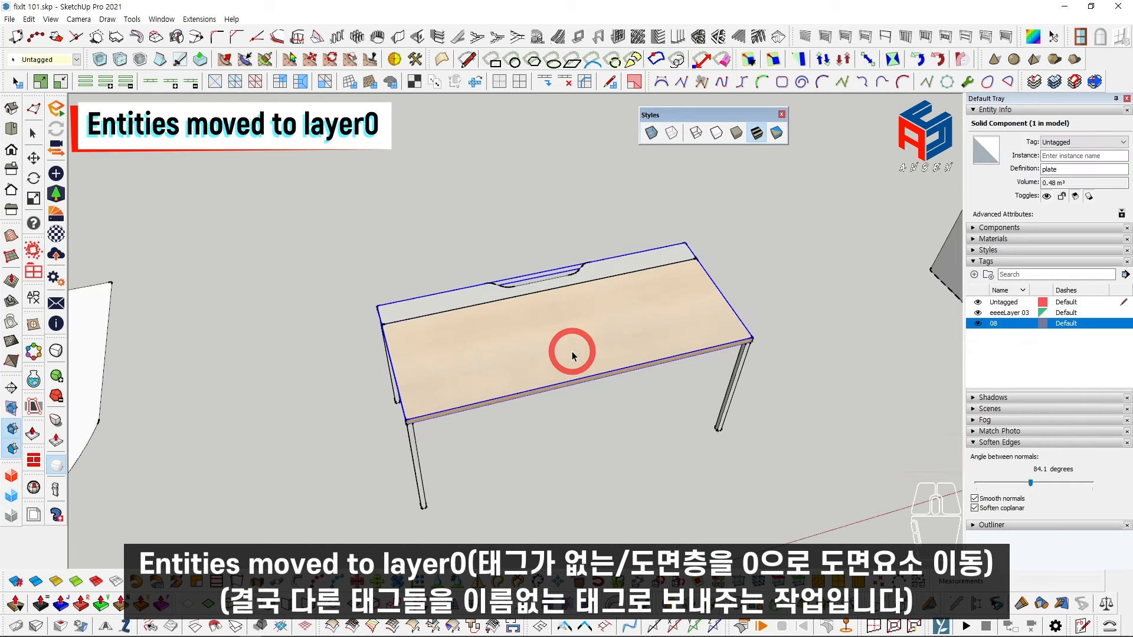
{"action": "middle_click_drag", "start_coordinate": [572, 359], "coordinate": [577, 323]}
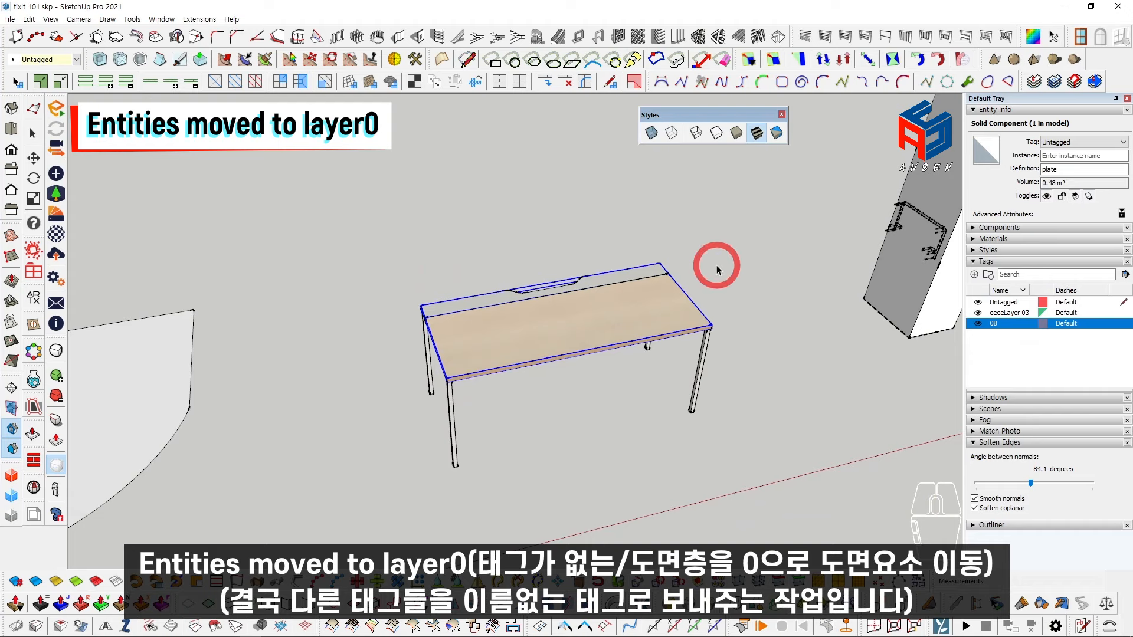
{"action": "scroll", "coordinate": [613, 344], "scroll_direction": "up", "scroll_amount": 4}
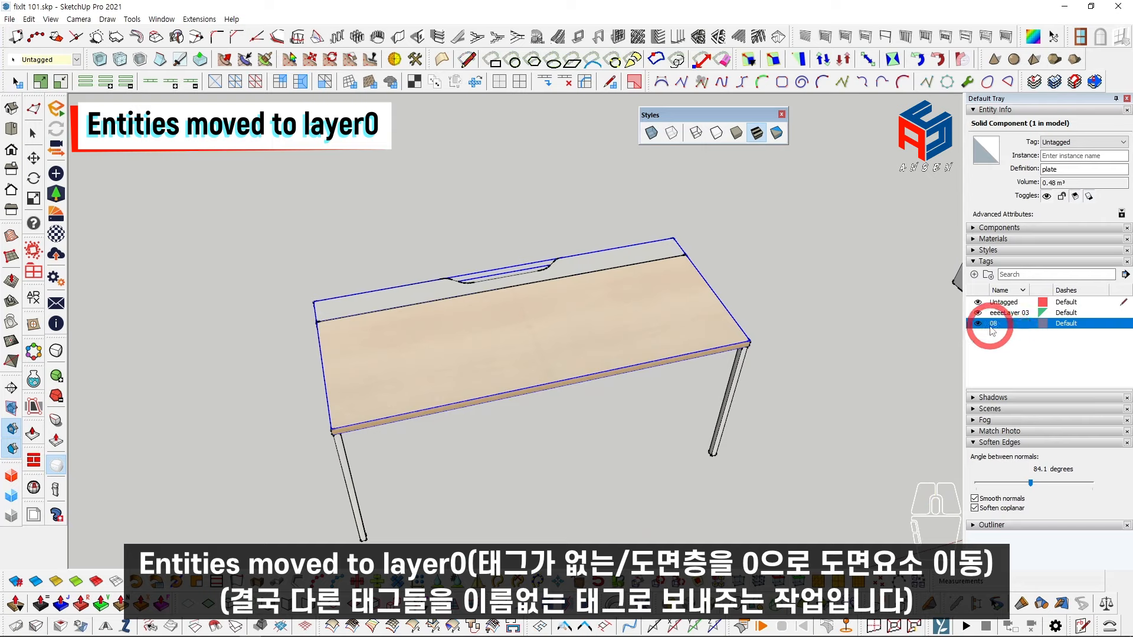
{"action": "left_click", "coordinate": [998, 303]}
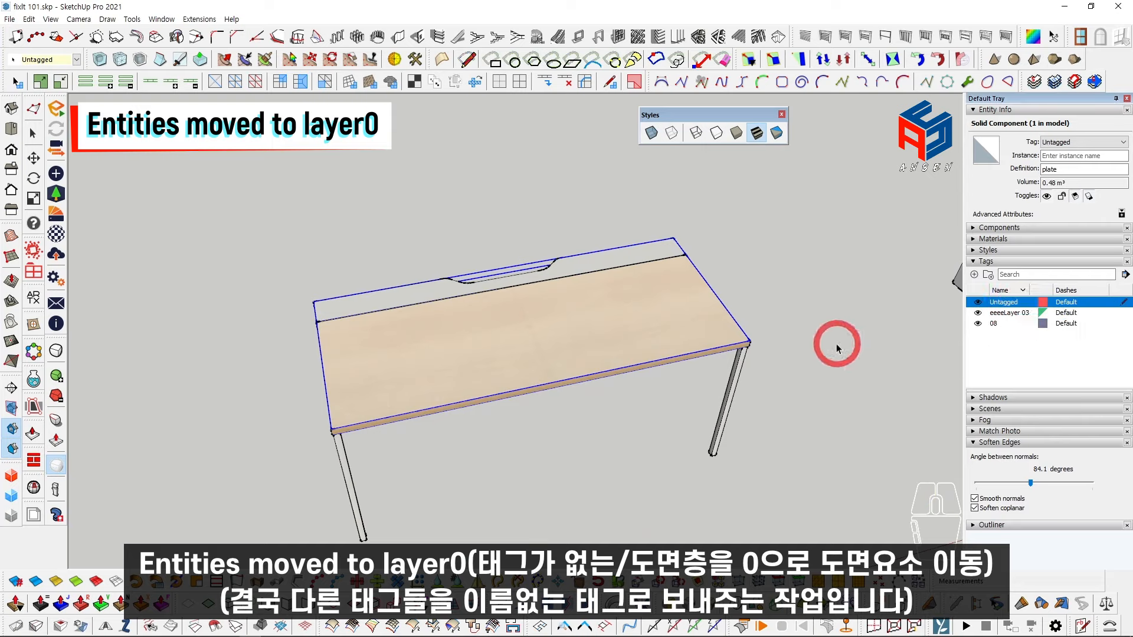
{"action": "middle_click_drag", "start_coordinate": [835, 348], "coordinate": [682, 356]}
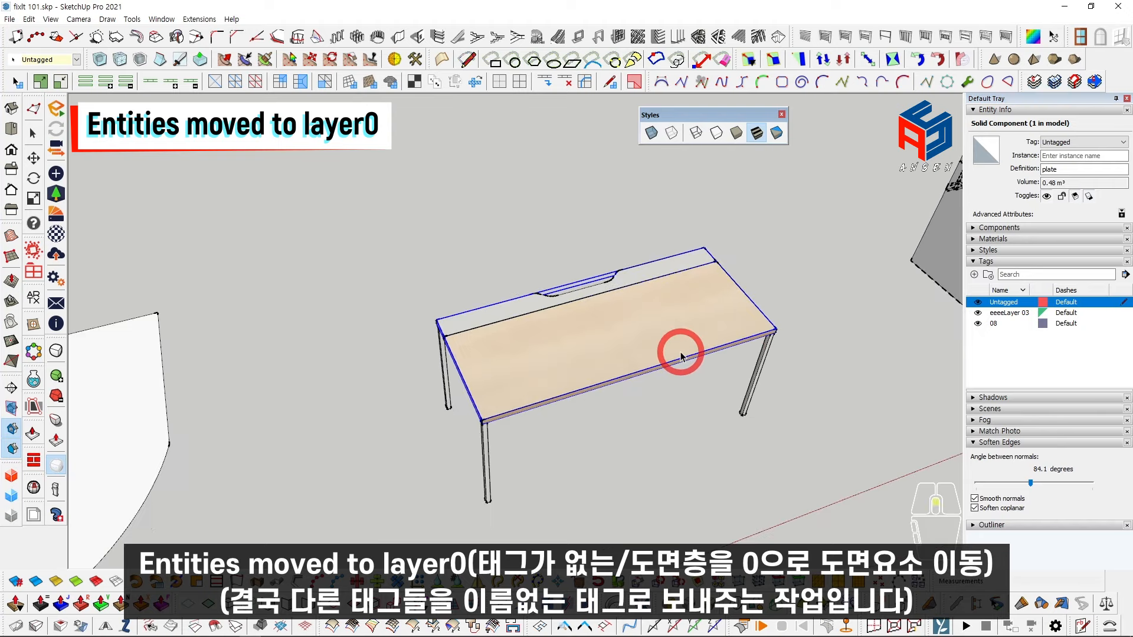
{"action": "right_click", "coordinate": [579, 342]}
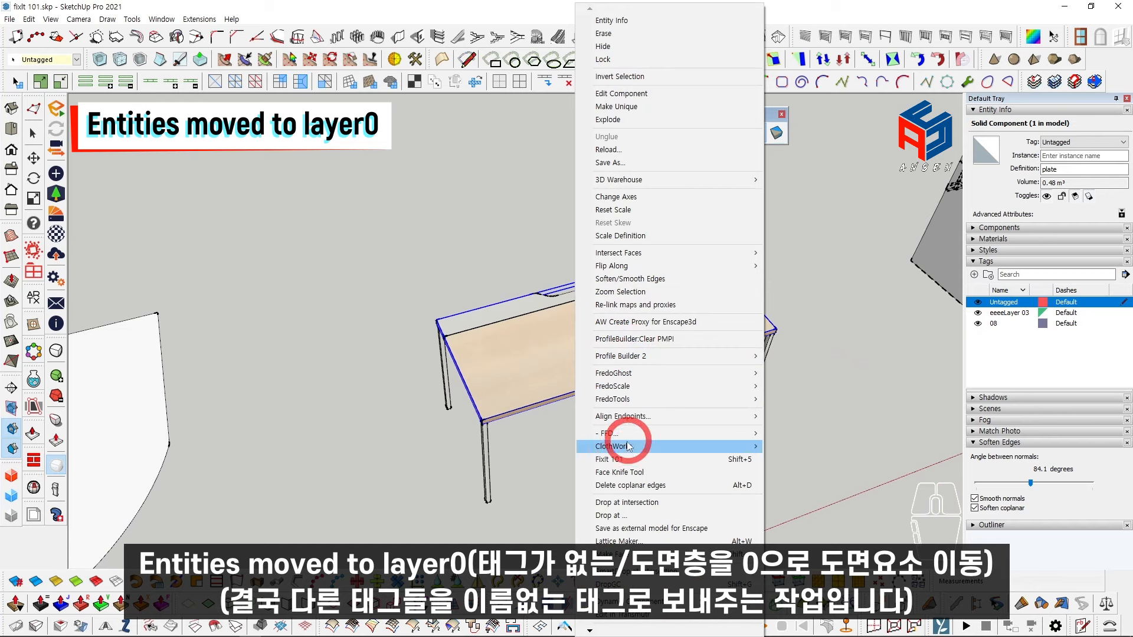
{"action": "left_click", "coordinate": [626, 462]}
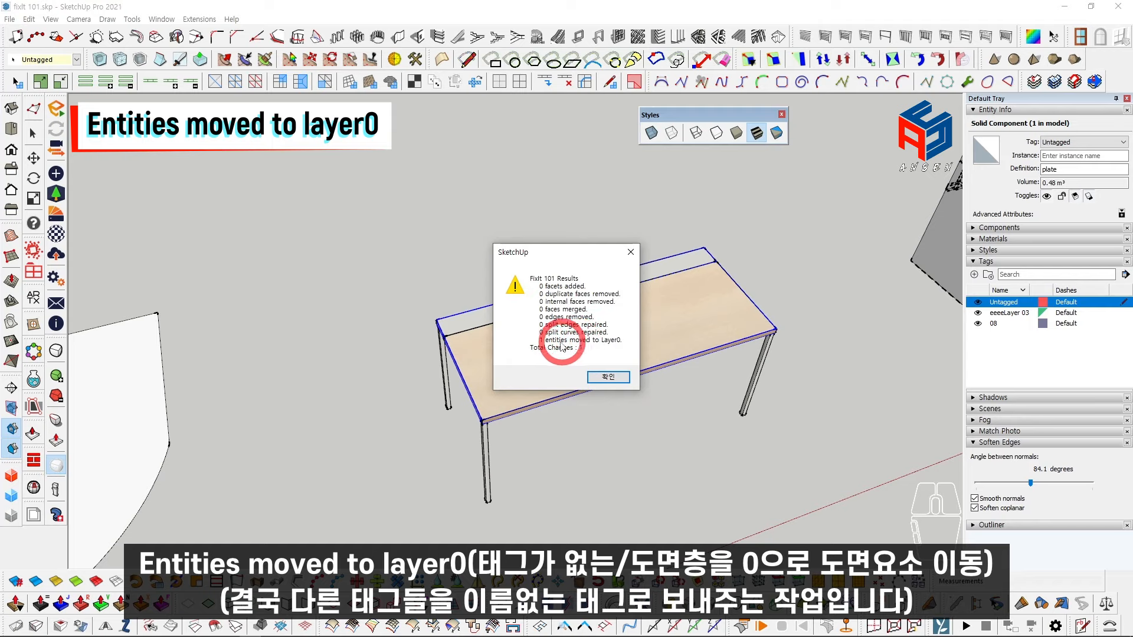
{"action": "left_click", "coordinate": [603, 378]}
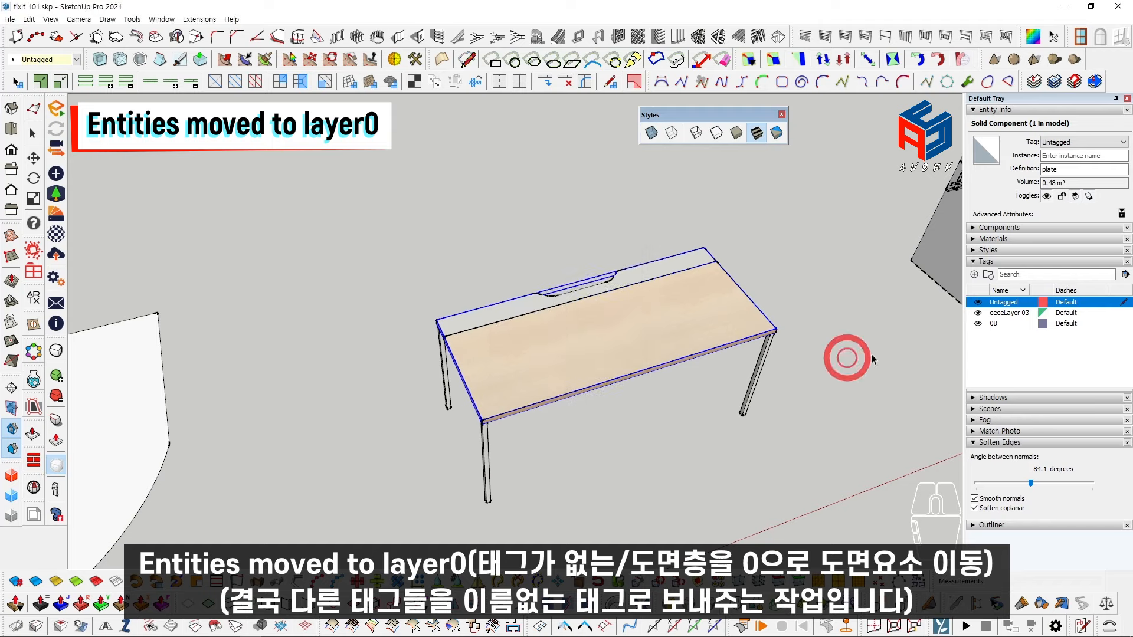
Step: Delete tag 08 from the model and clear the selection
{"action": "left_click", "coordinate": [980, 323]}
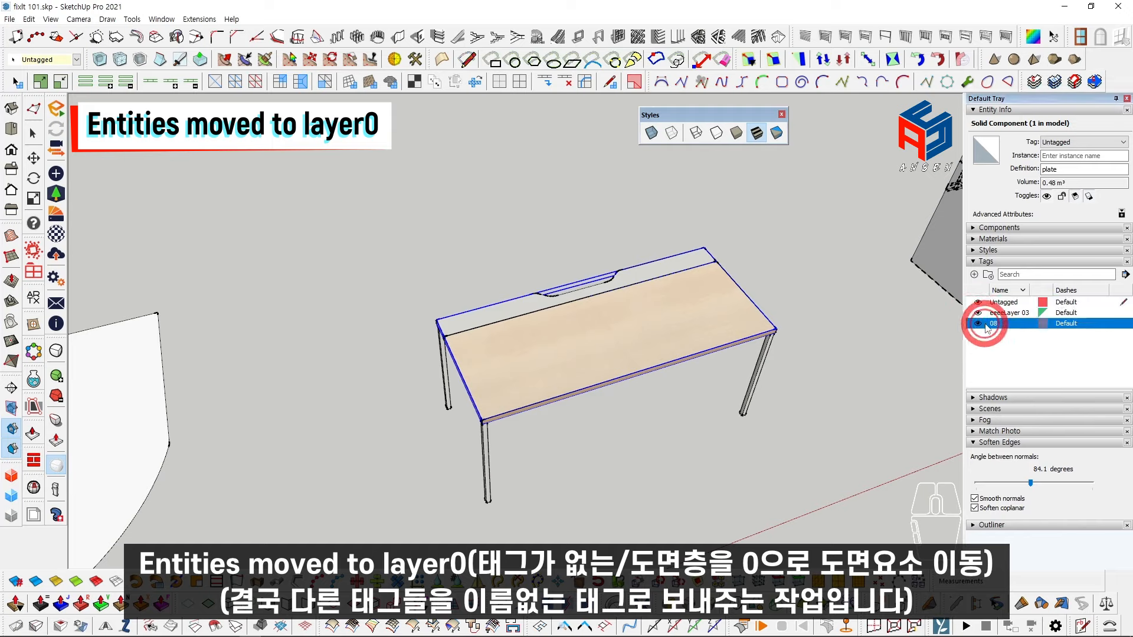
{"action": "right_click", "coordinate": [993, 326]}
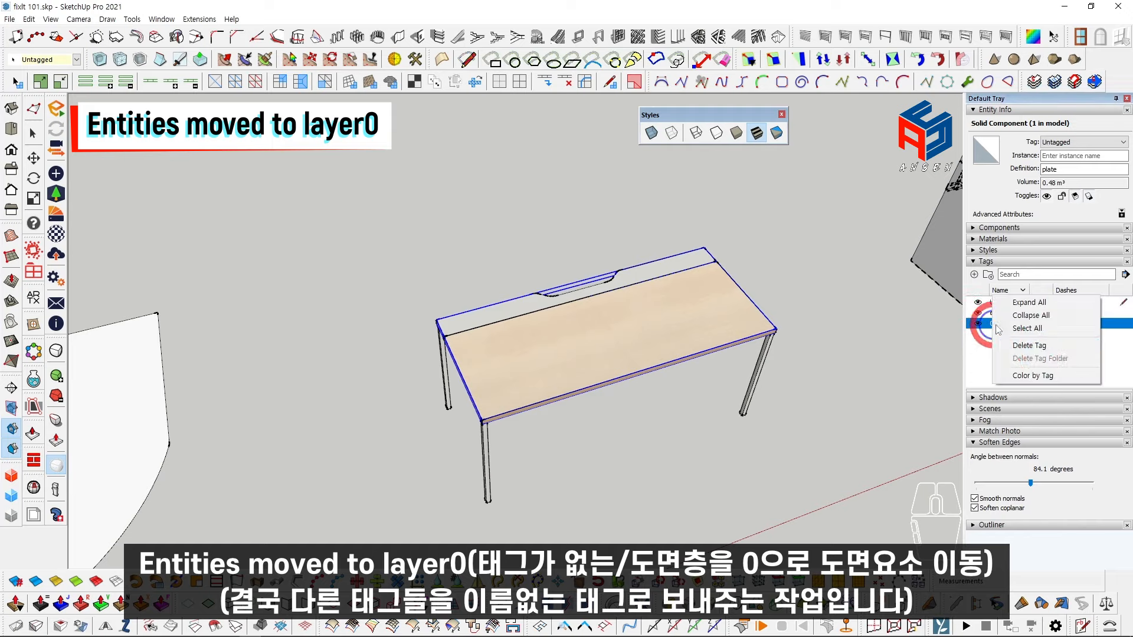
{"action": "left_click", "coordinate": [1042, 348]}
{"action": "left_click", "coordinate": [677, 372]}
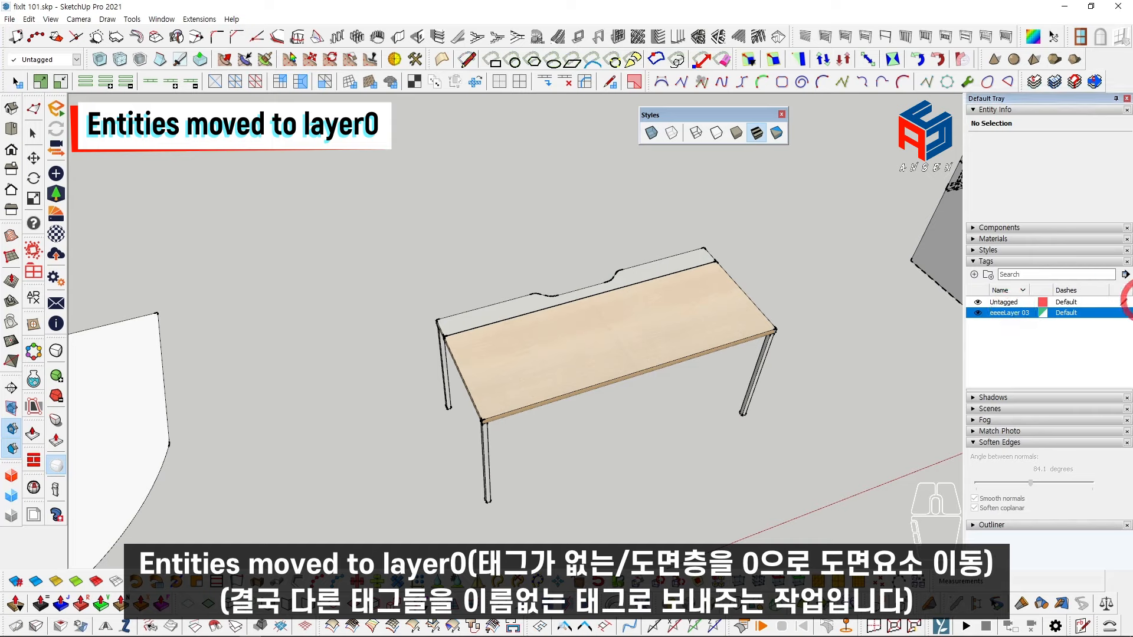
Step: Inspect the table with Color by Tag to check which tag its faces belong to
{"action": "middle_click_drag", "start_coordinate": [620, 342], "coordinate": [578, 349]}
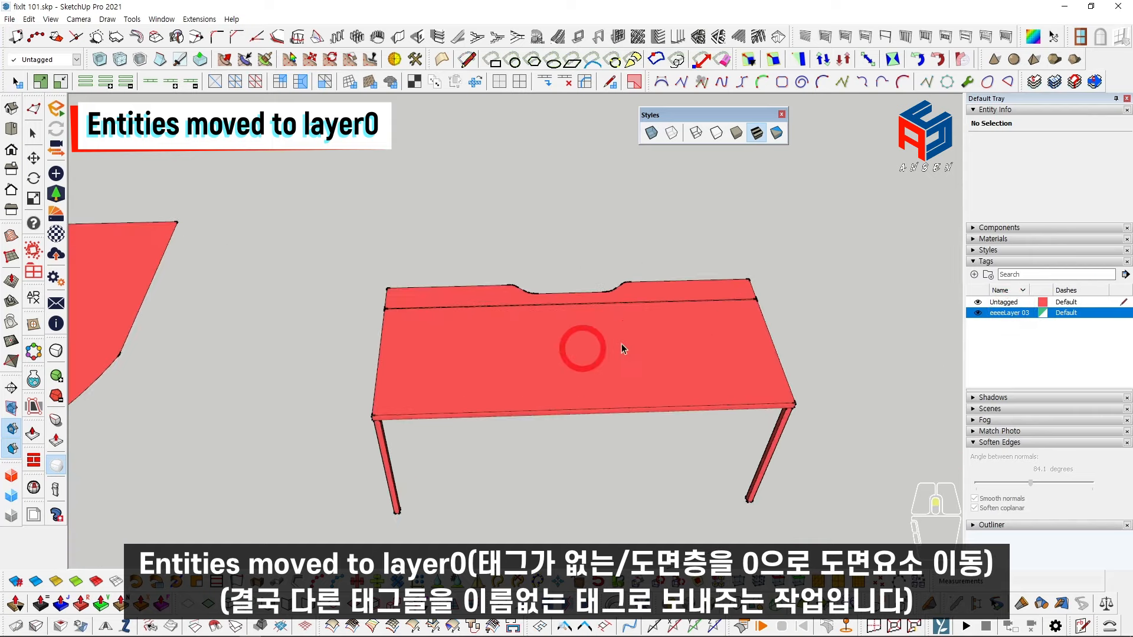
{"action": "scroll", "coordinate": [579, 349], "scroll_direction": "up", "scroll_amount": 3}
{"action": "middle_click_drag", "start_coordinate": [521, 388], "coordinate": [957, 329]}
{"action": "key", "text": "b"}
{"action": "scroll", "coordinate": [647, 331], "scroll_direction": "down", "scroll_amount": 3}
{"action": "key", "text": "space"}
Step: Select all connected geometry of the tall column, including its plate and ring at the upper end
{"action": "middle_click_drag", "start_coordinate": [648, 329], "coordinate": [539, 392], "text": "shift"}
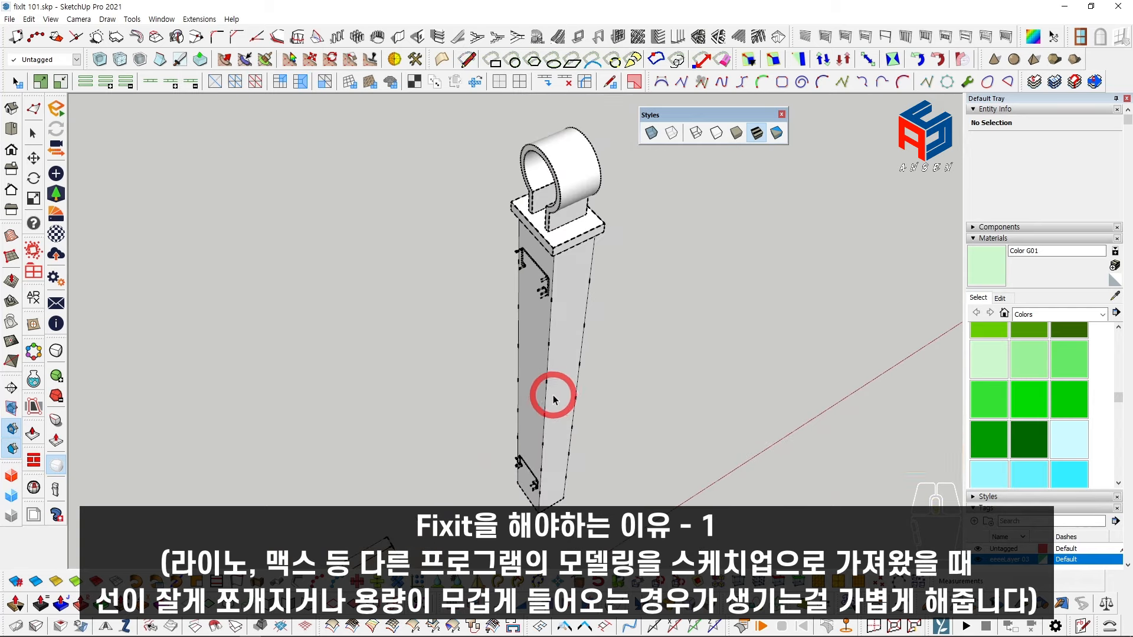
{"action": "middle_click_drag", "start_coordinate": [553, 399], "coordinate": [595, 373]}
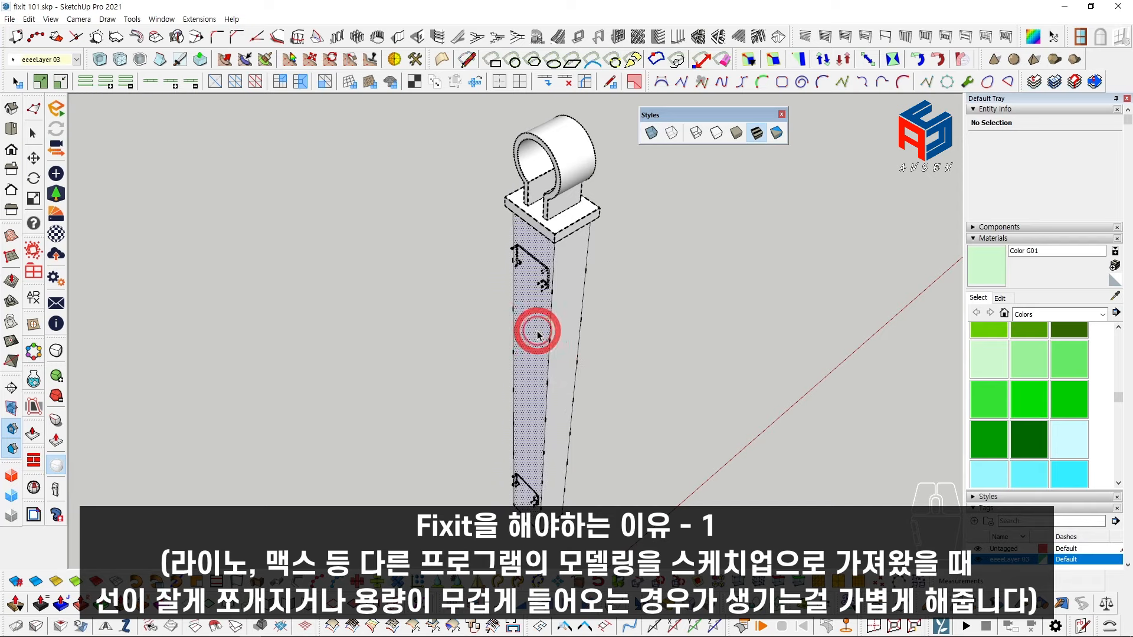
{"action": "scroll", "coordinate": [538, 336], "scroll_direction": "down", "scroll_amount": 2}
{"action": "mouse_move", "coordinate": [541, 360]}
{"action": "middle_mouse_down"}
{"action": "mouse_move", "coordinate": [473, 234]}
{"action": "mouse_move", "coordinate": [507, 255]}
{"action": "mouse_move", "coordinate": [543, 340]}
{"action": "middle_mouse_up"}
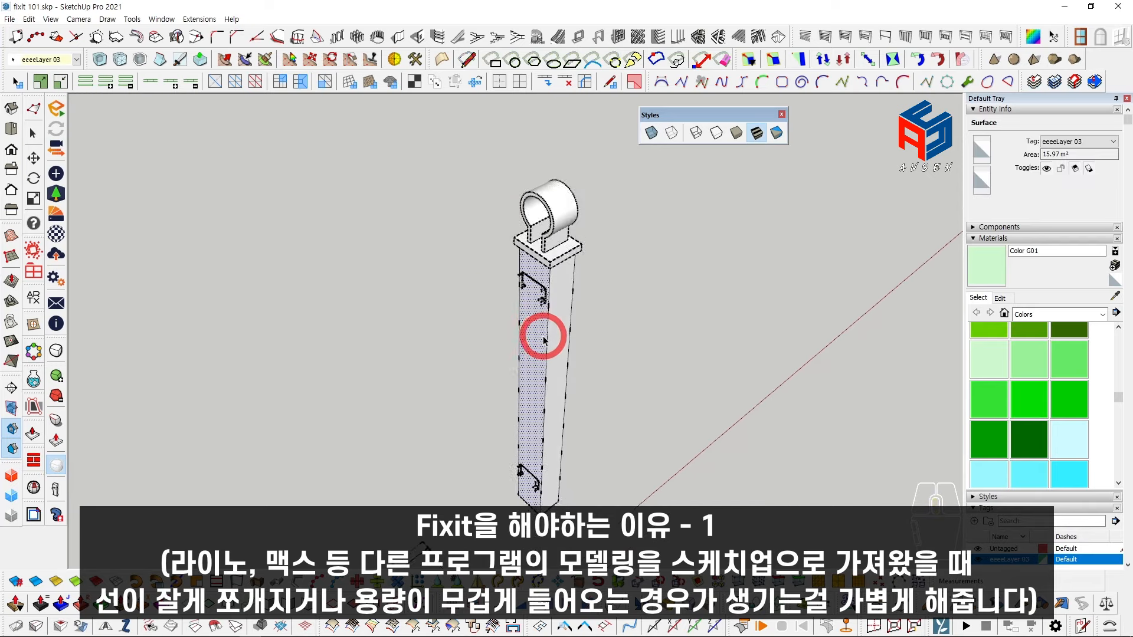
{"action": "scroll", "coordinate": [543, 341], "scroll_direction": "up", "scroll_amount": 4}
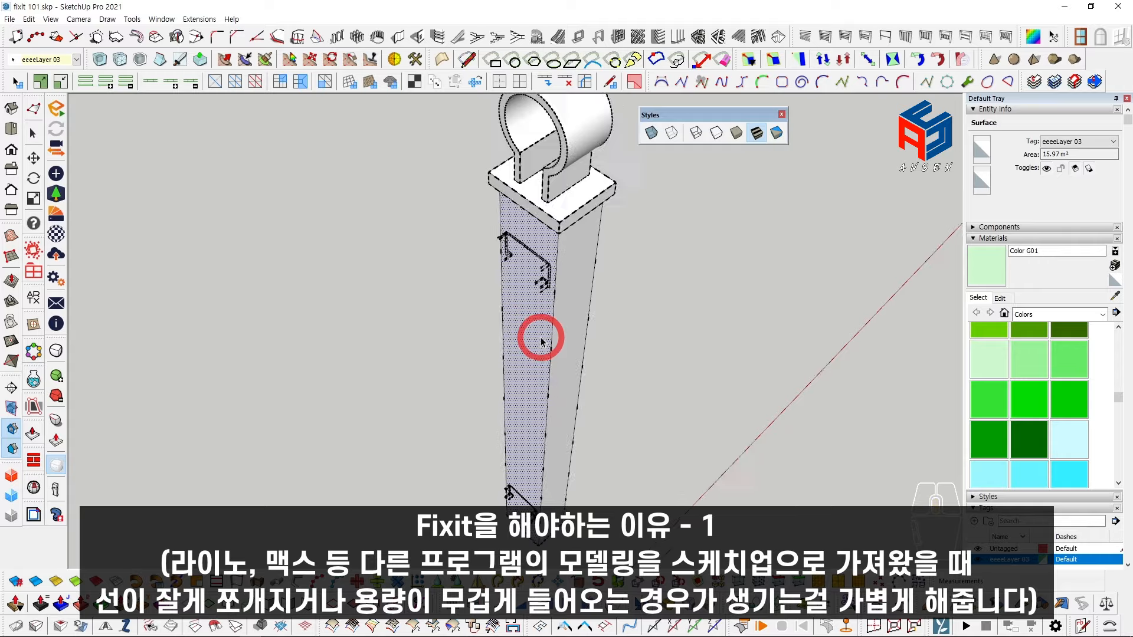
{"action": "scroll", "coordinate": [541, 341], "scroll_direction": "down", "scroll_amount": 3}
{"action": "triple_click", "coordinate": [506, 362], "text": "shift"}
Step: Examine the column's dense triangulated edges on the cap plate, ring, shaft and base
{"action": "scroll", "coordinate": [513, 374], "scroll_direction": "up", "scroll_amount": 3}
{"action": "scroll", "coordinate": [508, 255], "scroll_direction": "up", "scroll_amount": 7}
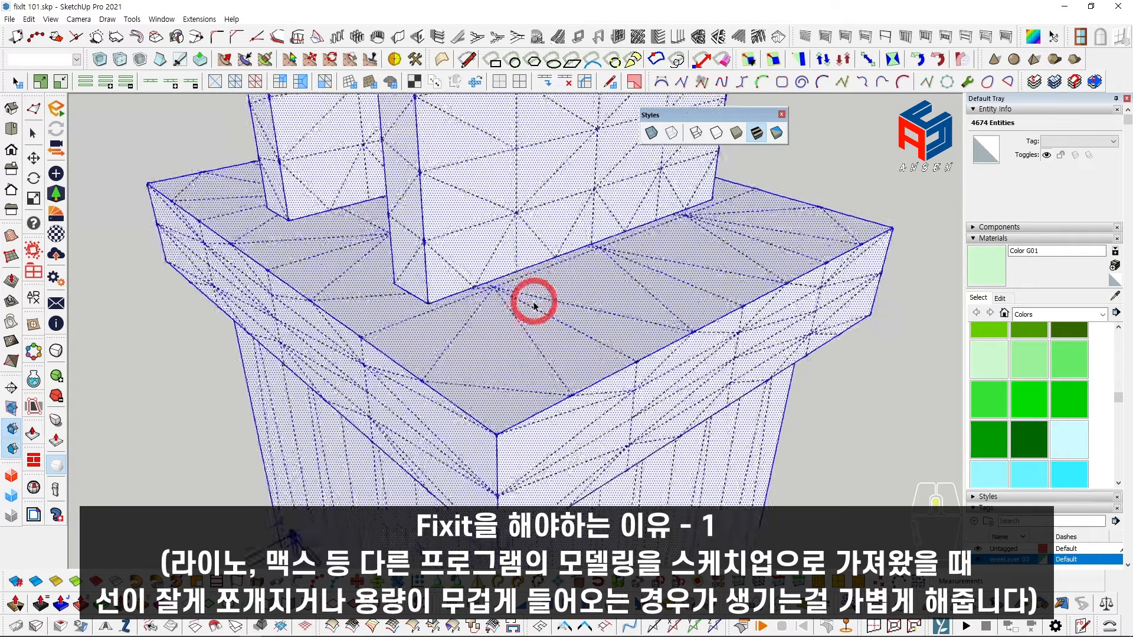
{"action": "scroll", "coordinate": [534, 306], "scroll_direction": "up", "scroll_amount": 2}
{"action": "scroll", "coordinate": [446, 304], "scroll_direction": "down", "scroll_amount": 8}
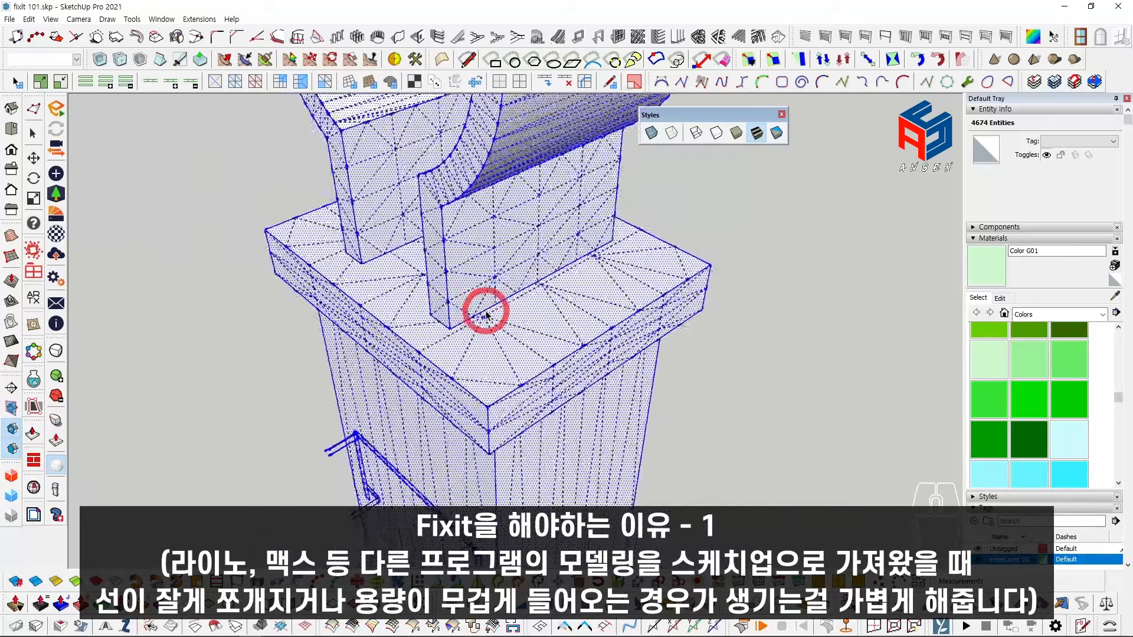
{"action": "scroll", "coordinate": [499, 407], "scroll_direction": "up", "scroll_amount": 5}
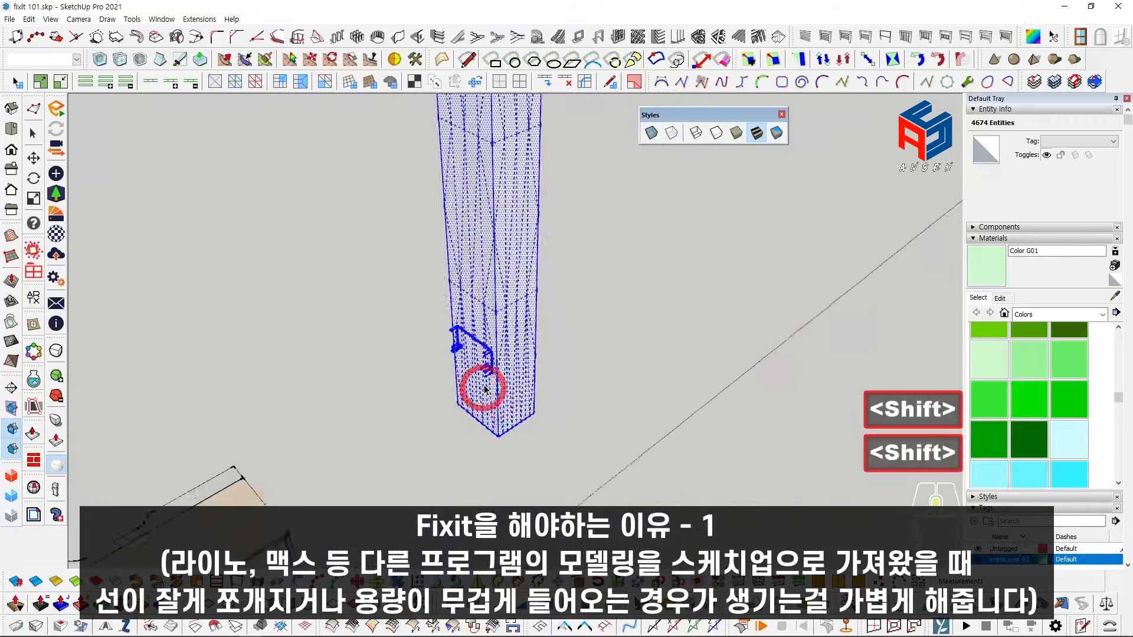
{"action": "scroll", "coordinate": [523, 257], "scroll_direction": "down", "scroll_amount": 8}
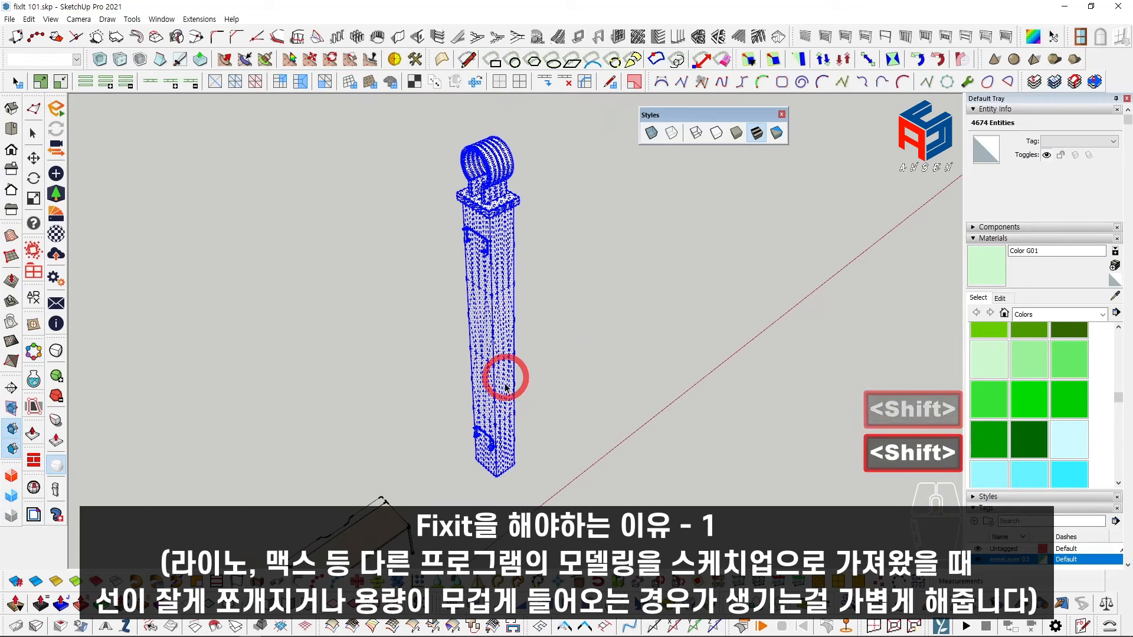
{"action": "mouse_move", "coordinate": [533, 303]}
{"action": "middle_mouse_down"}
{"action": "mouse_move", "coordinate": [505, 289]}
{"action": "mouse_move", "coordinate": [654, 298]}
{"action": "mouse_move", "coordinate": [458, 344]}
{"action": "mouse_move", "coordinate": [481, 266]}
{"action": "mouse_move", "coordinate": [490, 304]}
{"action": "middle_mouse_up"}
{"action": "middle_click_drag", "start_coordinate": [516, 250], "coordinate": [523, 312], "text": "shift"}
{"action": "scroll", "coordinate": [523, 315], "scroll_direction": "up", "scroll_amount": 3}
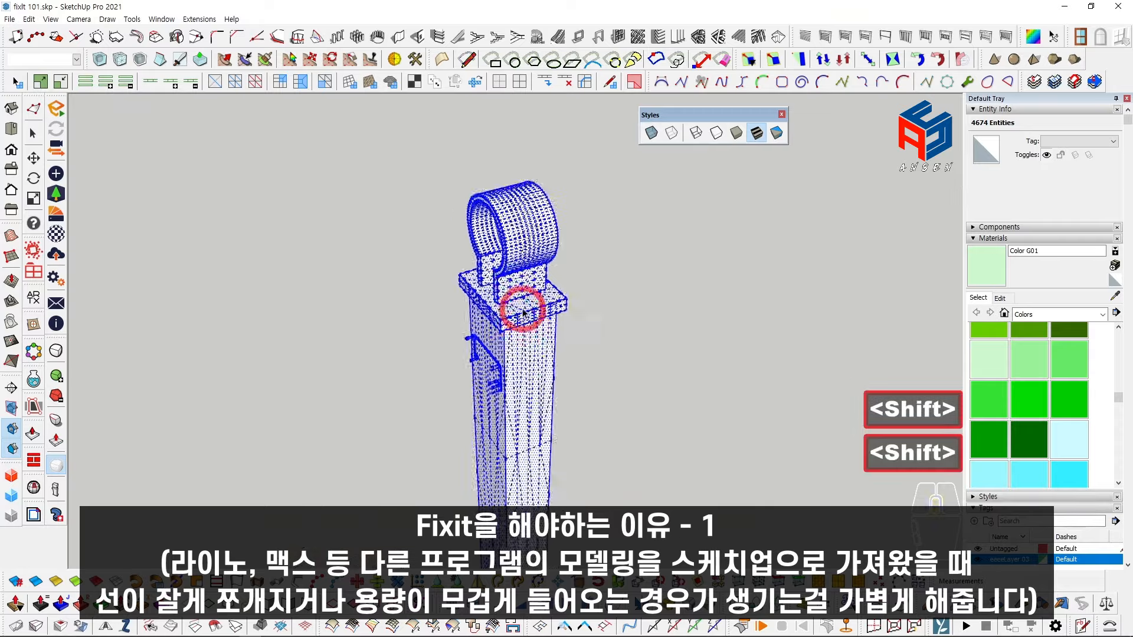
{"action": "scroll", "coordinate": [523, 315], "scroll_direction": "up", "scroll_amount": 2}
{"action": "scroll", "coordinate": [501, 311], "scroll_direction": "up", "scroll_amount": 4}
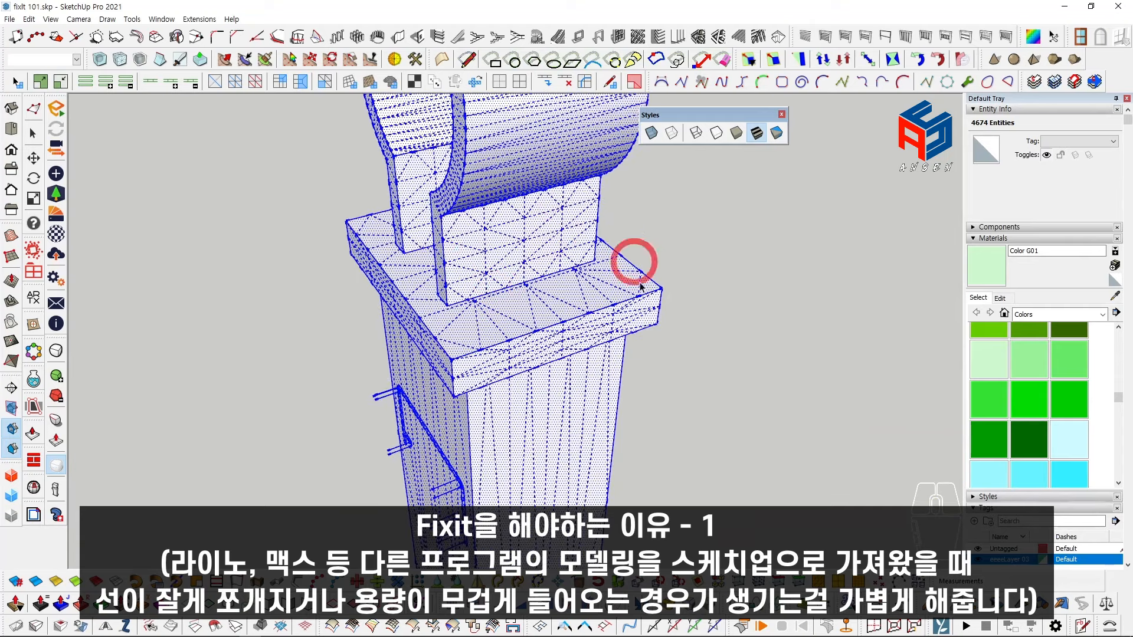
{"action": "scroll", "coordinate": [472, 319], "scroll_direction": "down", "scroll_amount": 5}
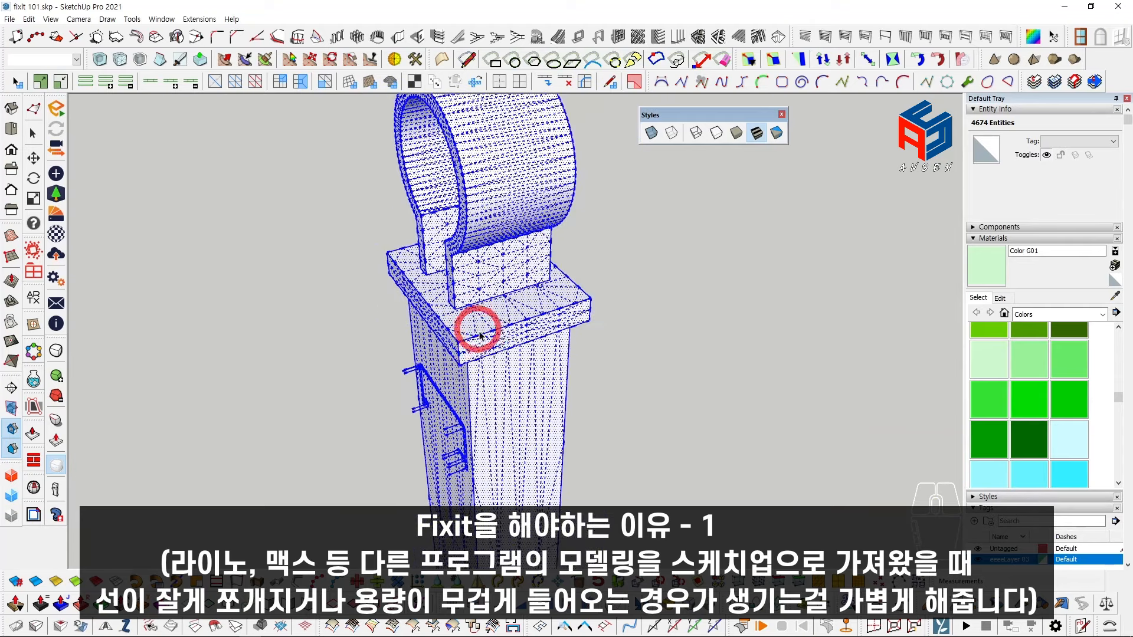
Step: Run FixIt 101 on the entire selected column geometry, and close the results
{"action": "middle_click_drag", "start_coordinate": [478, 347], "coordinate": [470, 255], "text": "shift"}
{"action": "right_click", "coordinate": [473, 286]}
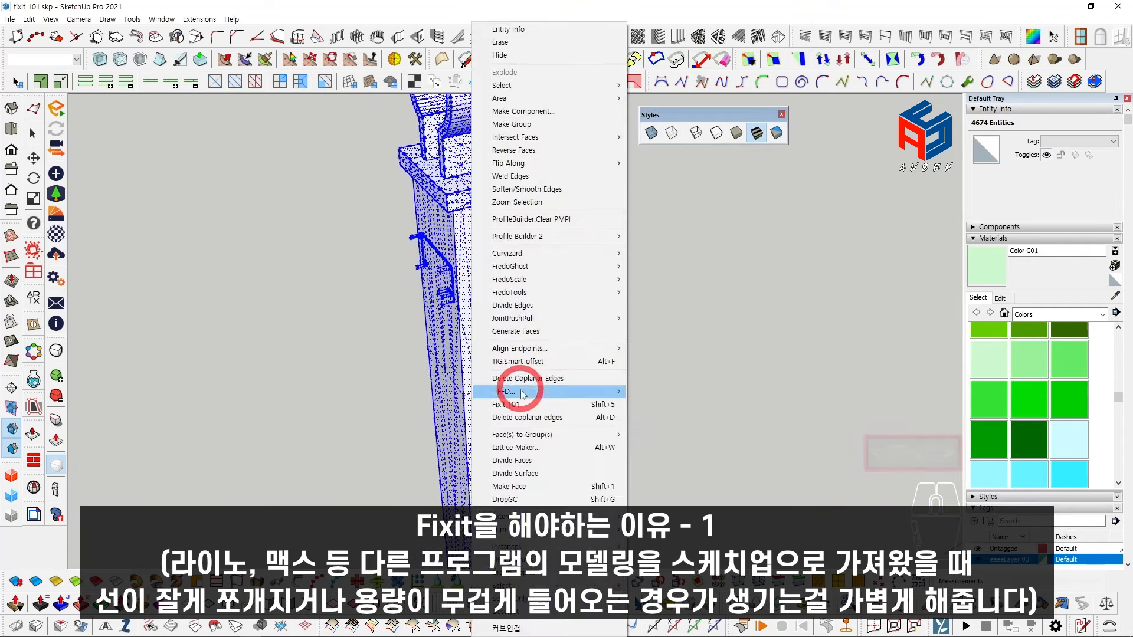
{"action": "left_click", "coordinate": [502, 404]}
{"action": "left_click", "coordinate": [609, 377]}
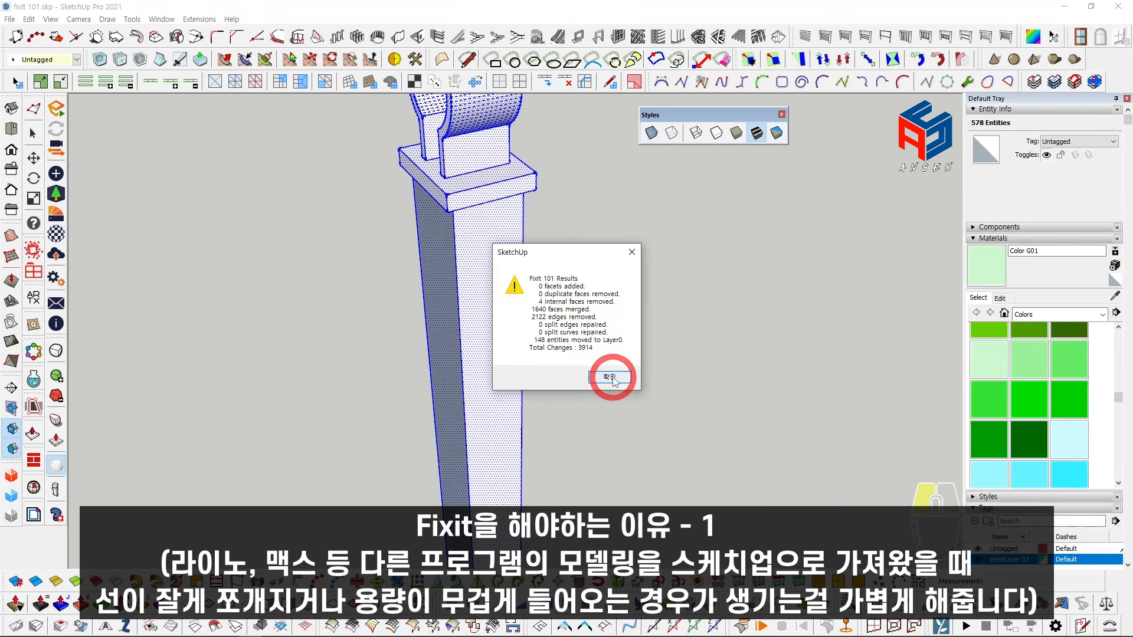
Step: Reverse the long side face of the column's shaft
{"action": "scroll", "coordinate": [531, 354], "scroll_direction": "down", "scroll_amount": 4}
{"action": "middle_click_drag", "start_coordinate": [531, 346], "coordinate": [512, 273], "text": "shift"}
{"action": "left_click", "coordinate": [512, 272]}
{"action": "right_click", "coordinate": [512, 267]}
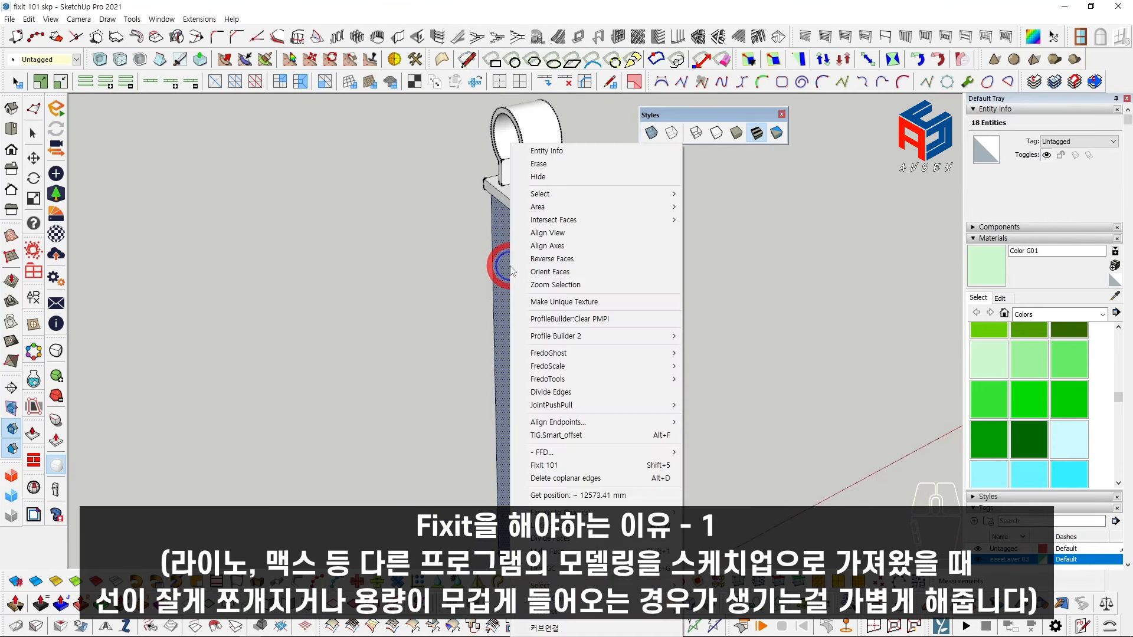
{"action": "key", "text": "r"}
{"action": "key", "text": "Escape"}
Step: Create a rectangular Sandbox From Scratch grid on the ground beside the column
{"action": "scroll", "coordinate": [525, 309], "scroll_direction": "down", "scroll_amount": 4}
{"action": "mouse_move", "coordinate": [548, 287]}
{"action": "middle_mouse_down"}
{"action": "mouse_move", "coordinate": [518, 359]}
{"action": "mouse_move", "coordinate": [582, 375]}
{"action": "mouse_move", "coordinate": [327, 418]}
{"action": "mouse_move", "coordinate": [519, 498]}
{"action": "mouse_move", "coordinate": [536, 430]}
{"action": "mouse_move", "coordinate": [458, 366]}
{"action": "mouse_move", "coordinate": [447, 446]}
{"action": "mouse_move", "coordinate": [379, 449]}
{"action": "mouse_move", "coordinate": [341, 468]}
{"action": "middle_mouse_up"}
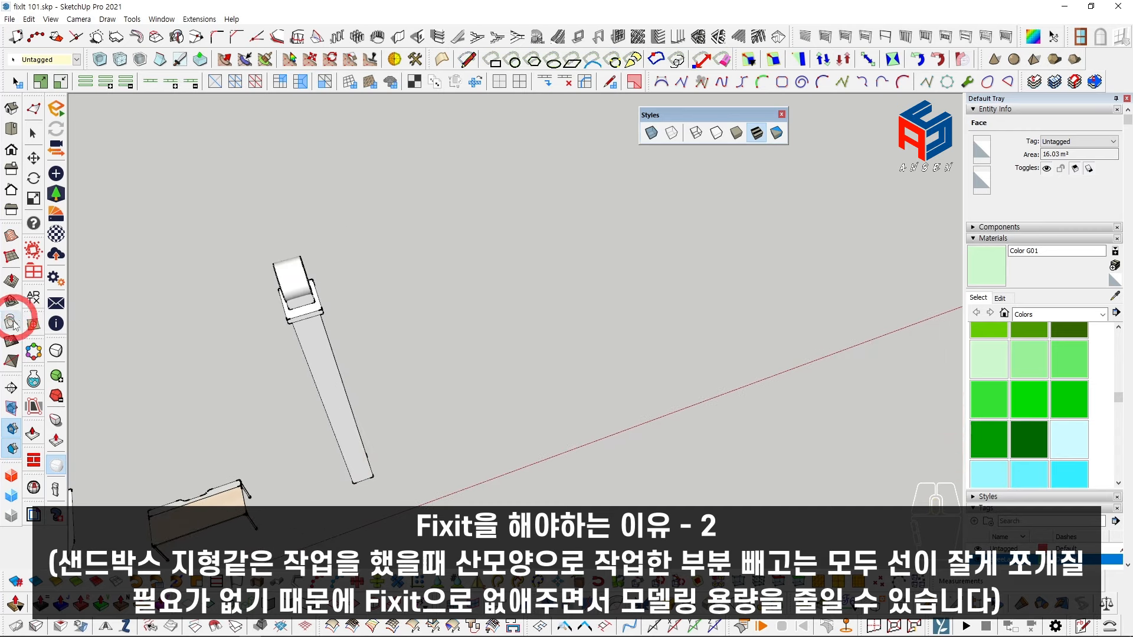
{"action": "left_click", "coordinate": [10, 257]}
{"action": "left_click", "coordinate": [432, 479]}
{"action": "left_click", "coordinate": [749, 361]}
{"action": "left_click", "coordinate": [565, 194]}
{"action": "key", "text": "space"}
Step: Select the new sandbox grid and soften its edges with the angle between normals at 75.8 degrees
{"action": "scroll", "coordinate": [544, 317], "scroll_direction": "up", "scroll_amount": 3}
{"action": "left_click", "coordinate": [543, 316]}
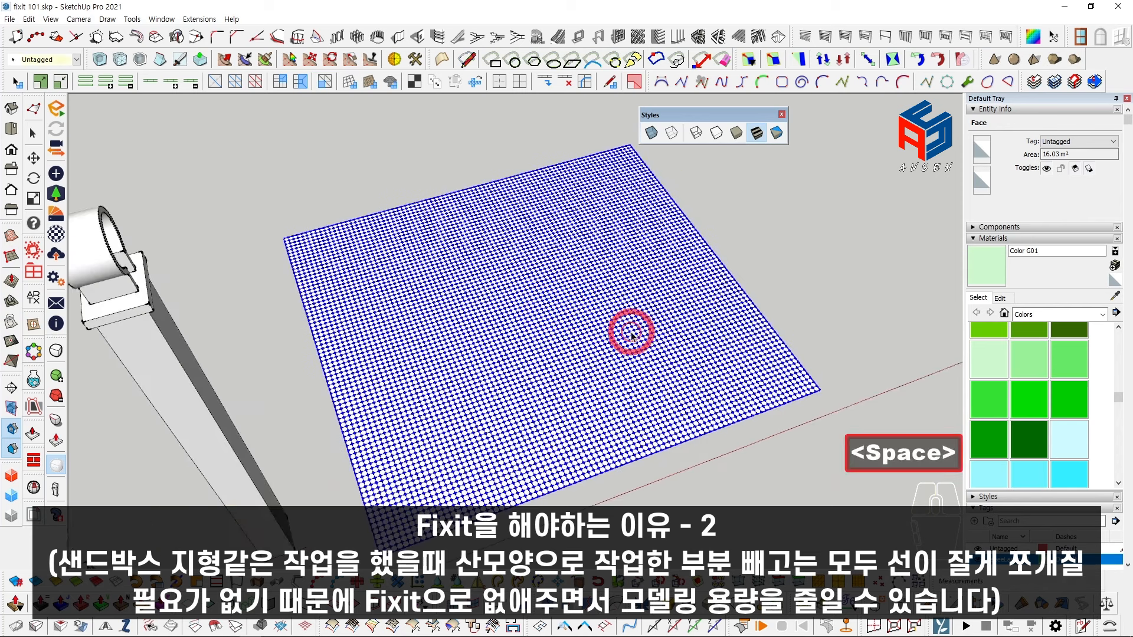
{"action": "left_click", "coordinate": [981, 239]}
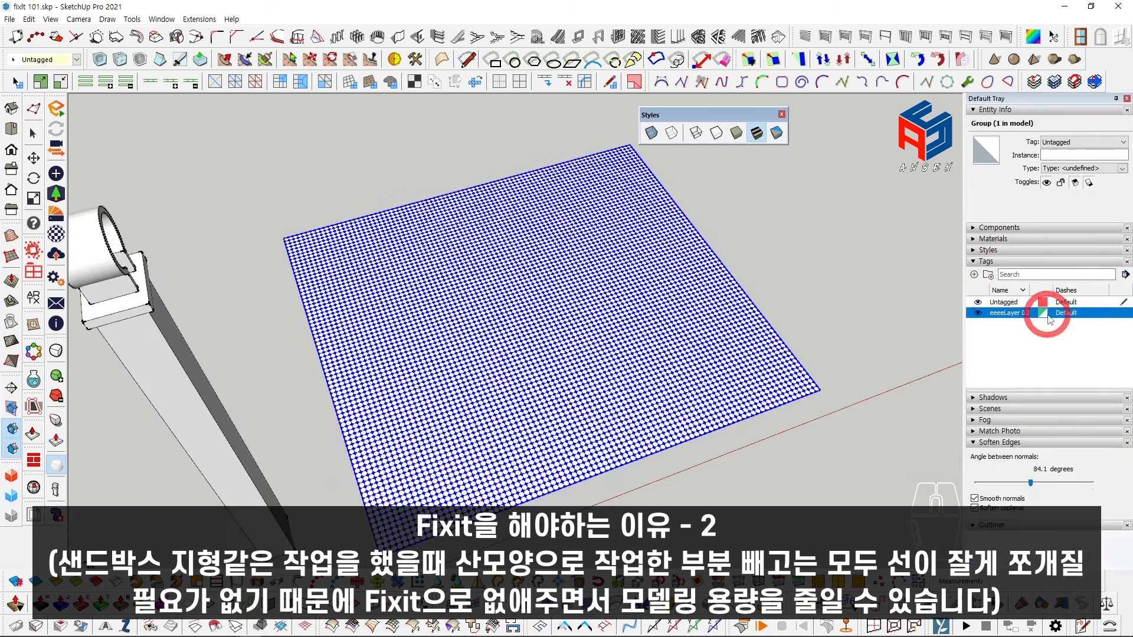
{"action": "left_click_drag", "start_coordinate": [1029, 484], "coordinate": [1025, 482]}
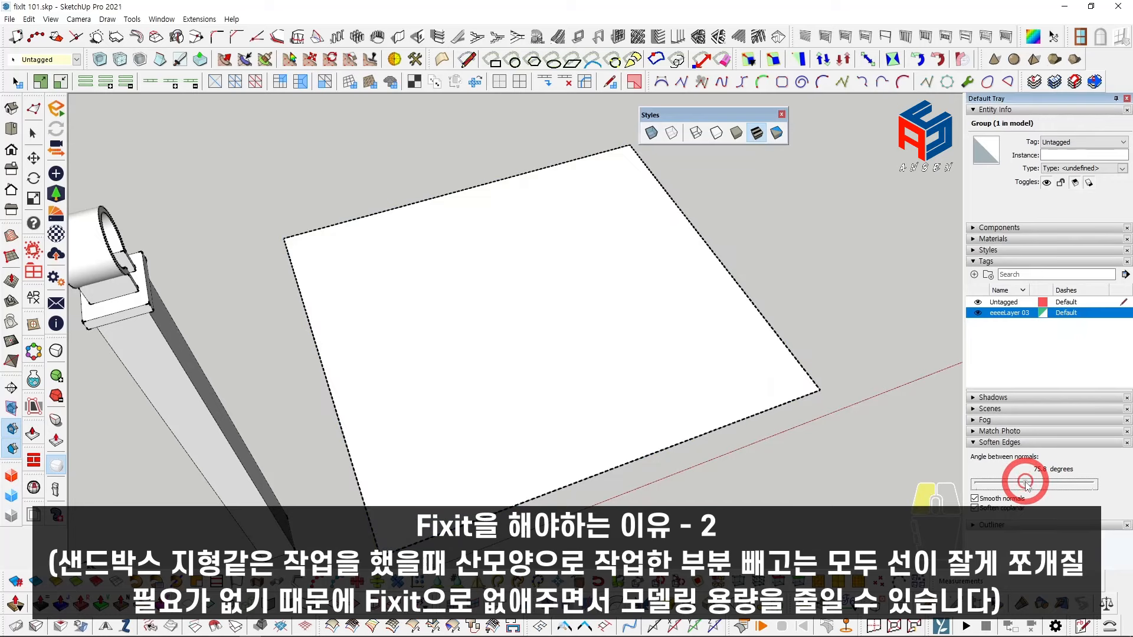
Step: Turn off the display of edge endpoints in the current style
{"action": "left_click", "coordinate": [995, 262]}
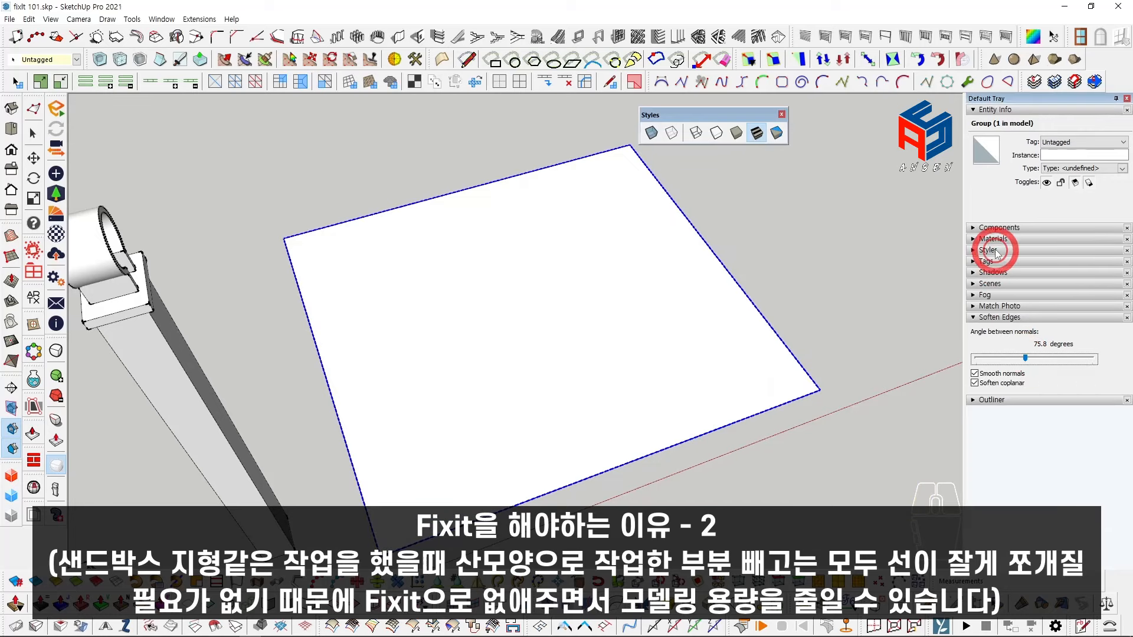
{"action": "left_click", "coordinate": [996, 251]}
{"action": "left_click", "coordinate": [995, 407]}
{"action": "left_click", "coordinate": [1011, 250]}
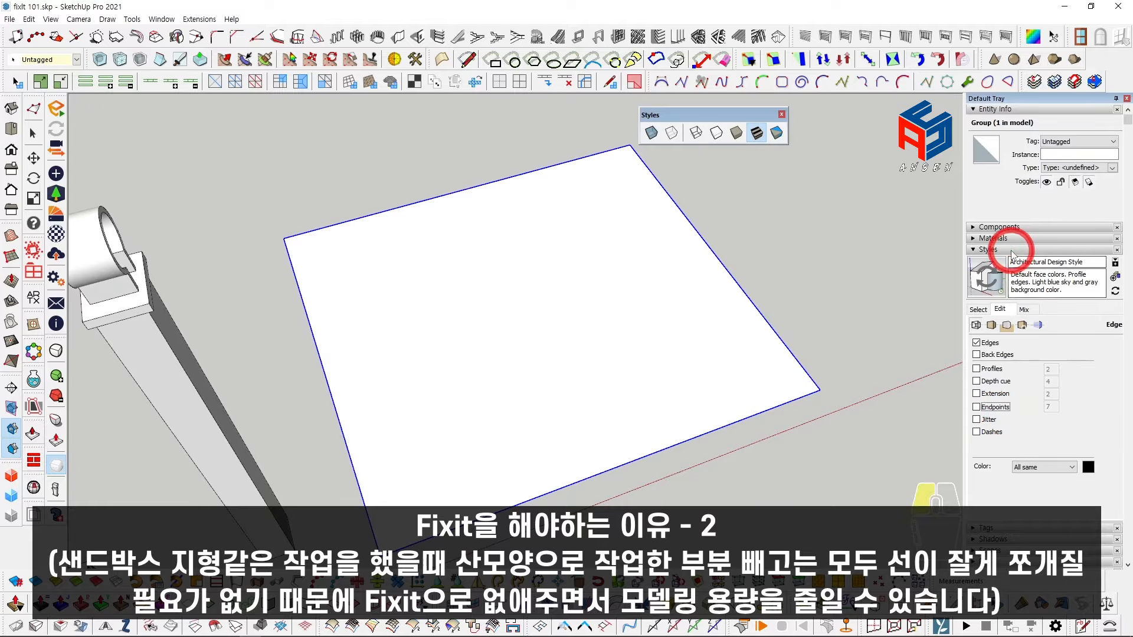
Step: Open the softened sandbox grid's group for editing and examine the hidden triangulated mesh of its flat surface
{"action": "middle_click_drag", "start_coordinate": [697, 318], "coordinate": [641, 334]}
{"action": "key", "text": "space"}
{"action": "left_click", "coordinate": [834, 290]}
{"action": "scroll", "coordinate": [762, 325], "scroll_direction": "down", "scroll_amount": 2}
{"action": "middle_click_drag", "start_coordinate": [705, 358], "coordinate": [635, 348], "text": "shift"}
{"action": "scroll", "coordinate": [634, 347], "scroll_direction": "up", "scroll_amount": 1}
{"action": "left_click", "coordinate": [633, 346]}
{"action": "scroll", "coordinate": [602, 324], "scroll_direction": "down", "scroll_amount": 2}
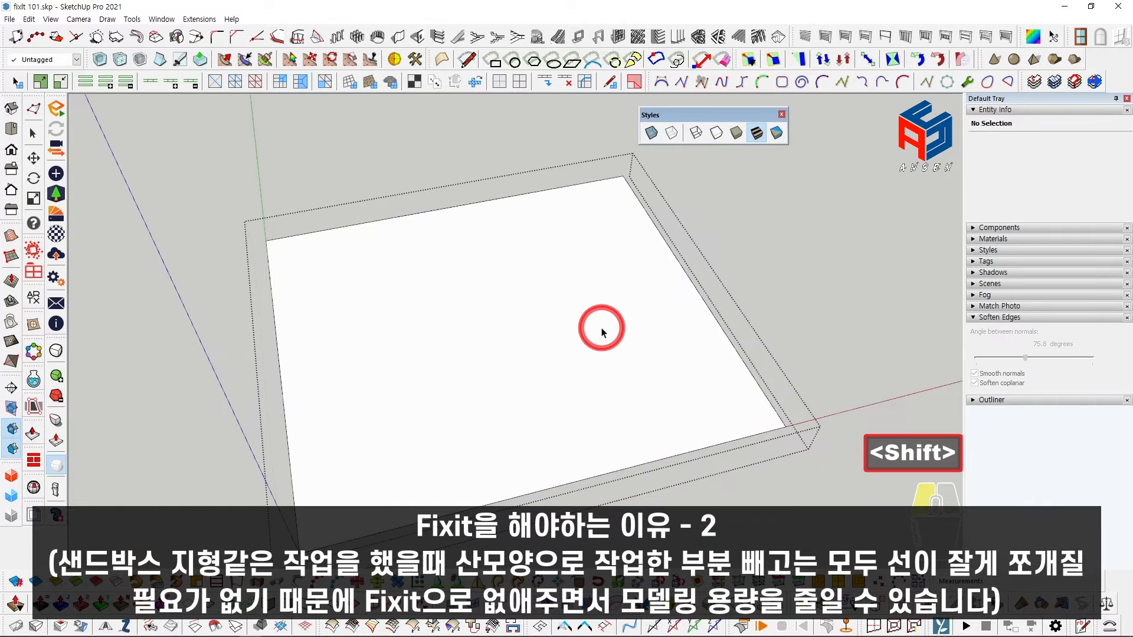
{"action": "triple_click", "coordinate": [628, 362]}
{"action": "scroll", "coordinate": [551, 324], "scroll_direction": "up", "scroll_amount": 4}
{"action": "key", "text": "Escape"}
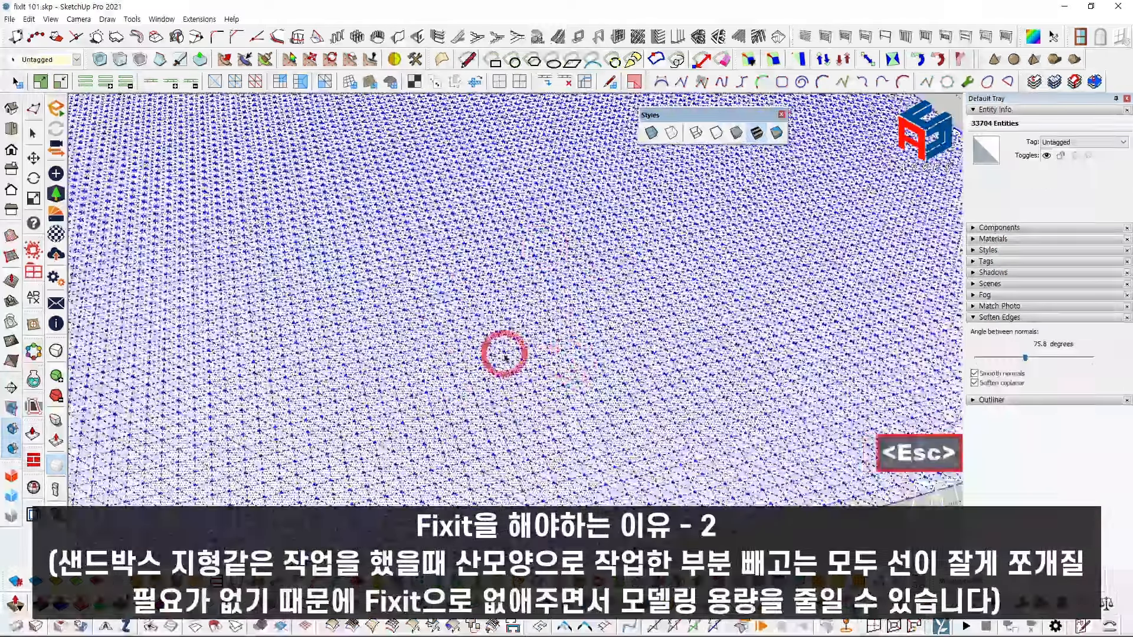
Step: Shape several overlapping hills across the flat grid with the Smoove tool, and close the group
{"action": "scroll", "coordinate": [539, 313], "scroll_direction": "down", "scroll_amount": 3}
{"action": "middle_click_drag", "start_coordinate": [539, 349], "coordinate": [580, 355], "text": "shift"}
{"action": "scroll", "coordinate": [580, 355], "scroll_direction": "up", "scroll_amount": 1}
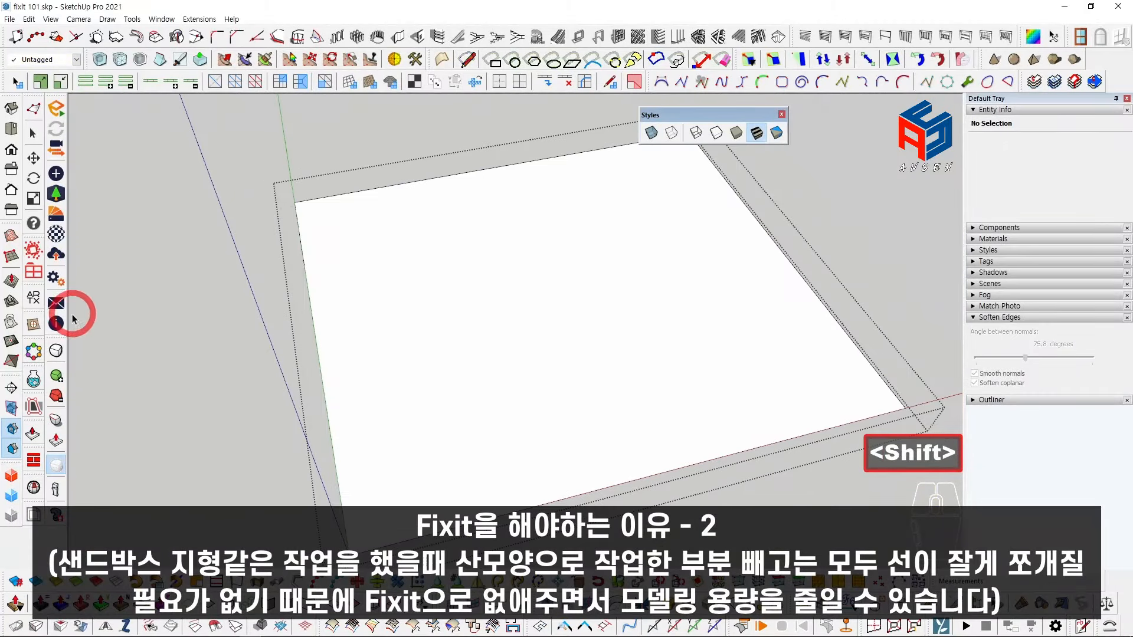
{"action": "left_click", "coordinate": [392, 273]}
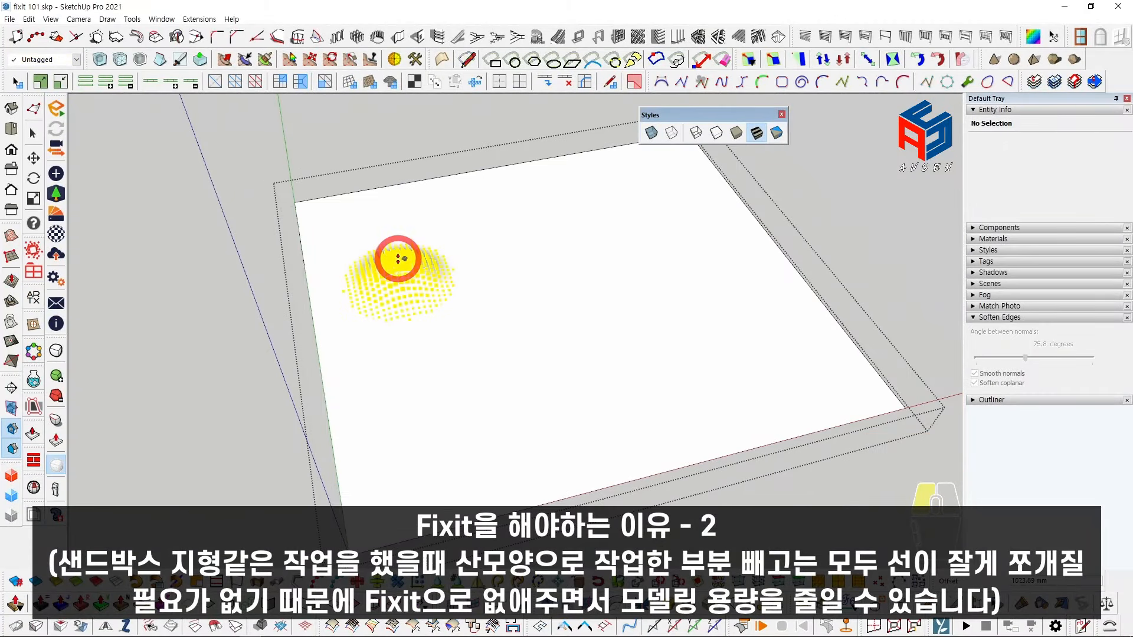
{"action": "left_click", "coordinate": [392, 255]}
{"action": "middle_click_drag", "start_coordinate": [431, 248], "coordinate": [467, 240]}
{"action": "scroll", "coordinate": [451, 286], "scroll_direction": "up", "scroll_amount": 1}
{"action": "left_click_drag", "start_coordinate": [449, 312], "coordinate": [450, 331]}
{"action": "left_click_drag", "start_coordinate": [521, 282], "coordinate": [524, 255]}
{"action": "left_click_drag", "start_coordinate": [616, 303], "coordinate": [623, 323]}
{"action": "left_click_drag", "start_coordinate": [471, 367], "coordinate": [472, 380]}
{"action": "left_click_drag", "start_coordinate": [699, 389], "coordinate": [706, 407]}
{"action": "left_click_drag", "start_coordinate": [730, 306], "coordinate": [604, 184]}
{"action": "key", "text": "space"}
{"action": "middle_click_drag", "start_coordinate": [614, 249], "coordinate": [555, 335]}
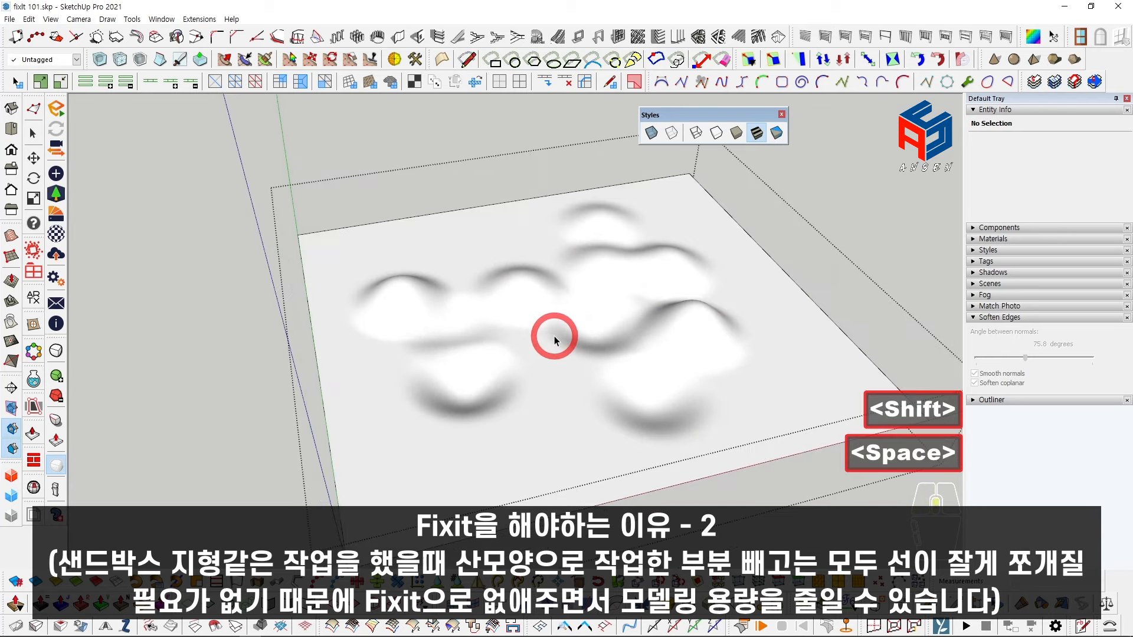
{"action": "key", "text": "Escape"}
{"action": "scroll", "coordinate": [580, 327], "scroll_direction": "down", "scroll_amount": 3}
{"action": "key", "text": "Escape"}
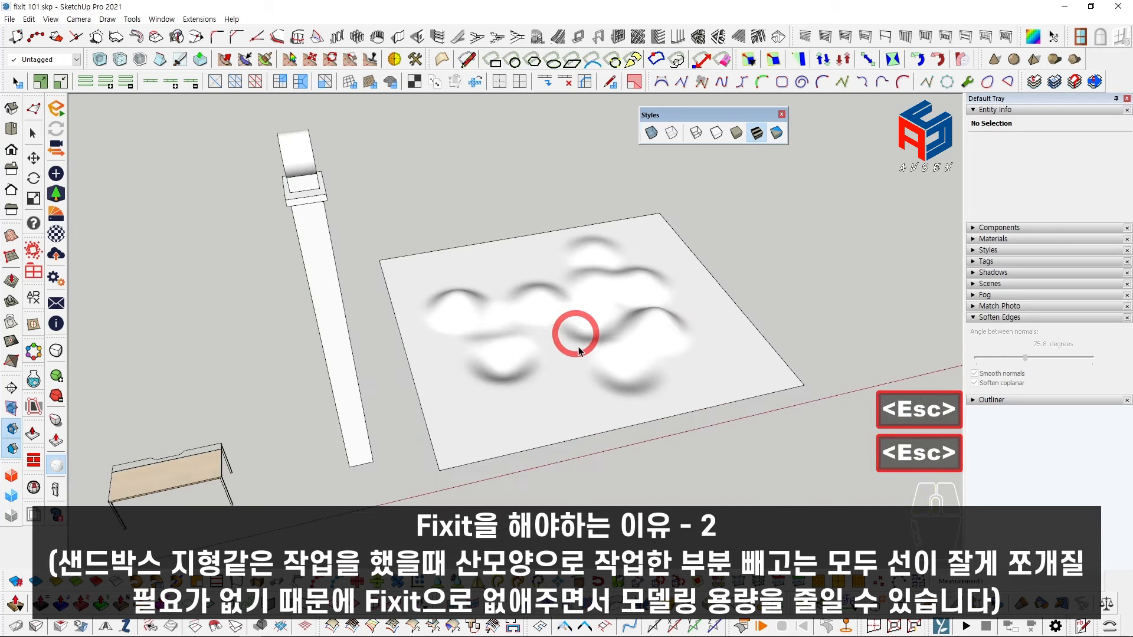
Step: Open the terrain group and examine its triangulated mesh on the hills and the flat areas
{"action": "scroll", "coordinate": [552, 389], "scroll_direction": "up", "scroll_amount": 2}
{"action": "left_click", "coordinate": [553, 389]}
{"action": "scroll", "coordinate": [553, 389], "scroll_direction": "up", "scroll_amount": 2}
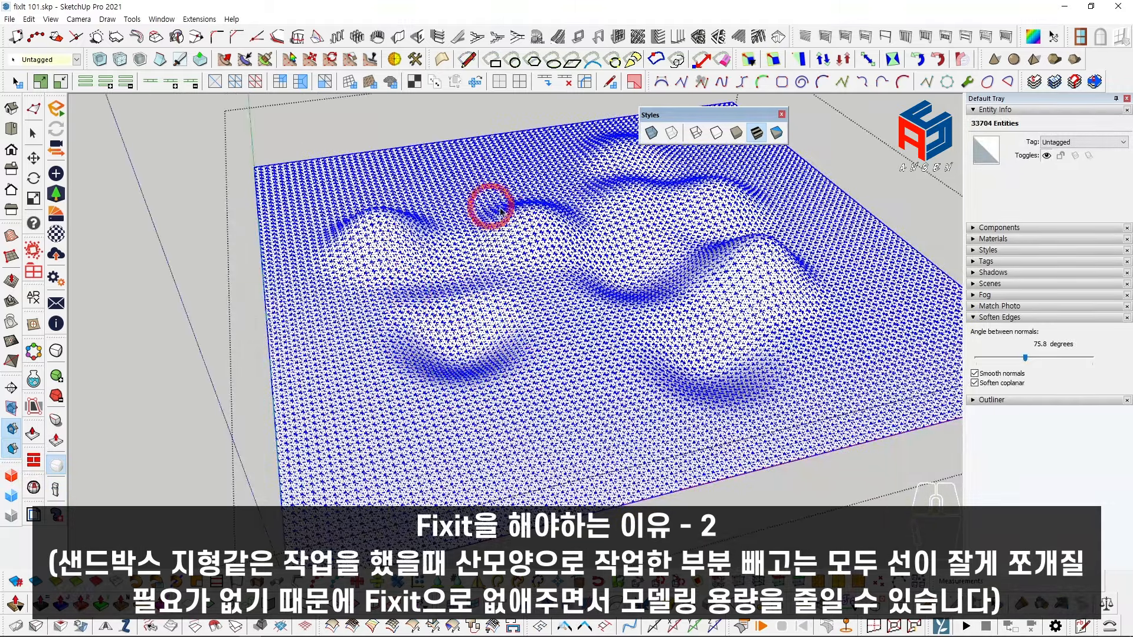
{"action": "middle_click_drag", "start_coordinate": [624, 199], "coordinate": [365, 447], "text": "shift"}
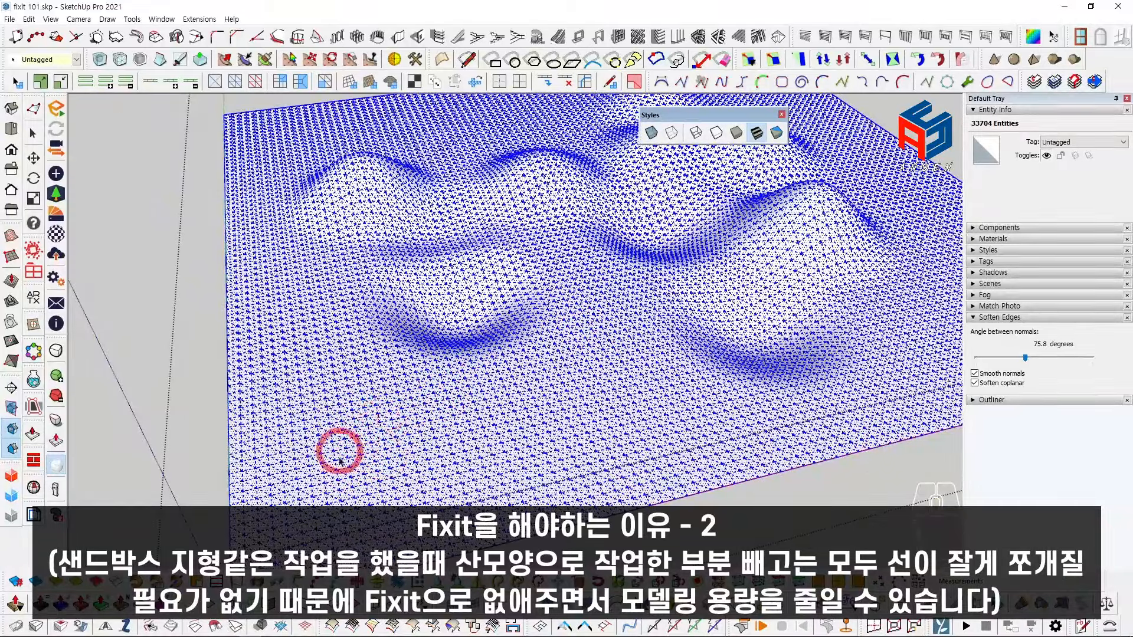
{"action": "scroll", "coordinate": [384, 422], "scroll_direction": "down", "scroll_amount": 4}
{"action": "key", "text": "Escape"}
{"action": "key", "text": "Escape"}
Step: Select all of the terrain's geometry inside its group, run FixIt 101 on it, and close the results
{"action": "scroll", "coordinate": [440, 342], "scroll_direction": "up", "scroll_amount": 2}
{"action": "triple_click", "coordinate": [430, 375]}
{"action": "right_click", "coordinate": [436, 307]}
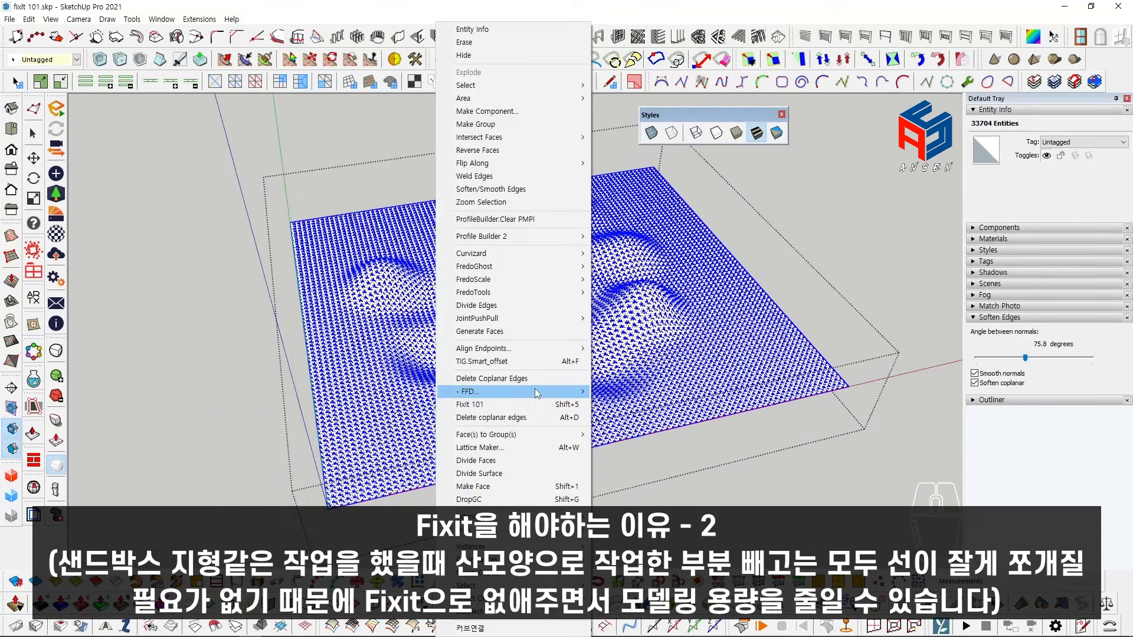
{"action": "left_click", "coordinate": [524, 417]}
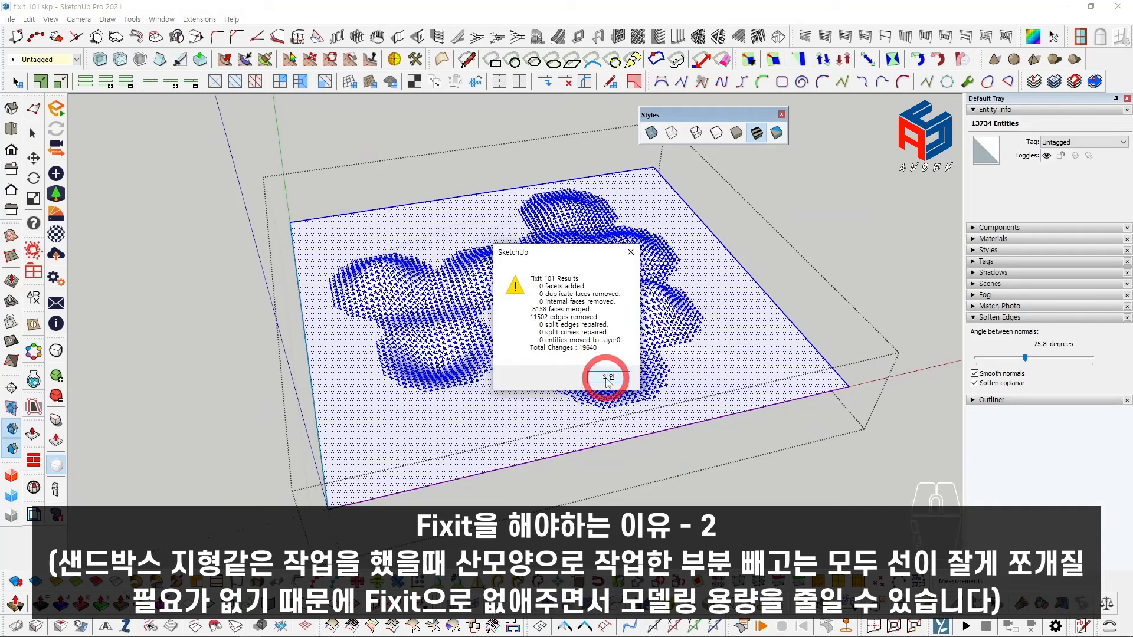
{"action": "left_click", "coordinate": [608, 379]}
Step: Examine the cleaned terrain mesh, comparing the edges on the hills with those on the surrounding flat ground
{"action": "scroll", "coordinate": [401, 413], "scroll_direction": "up", "scroll_amount": 5}
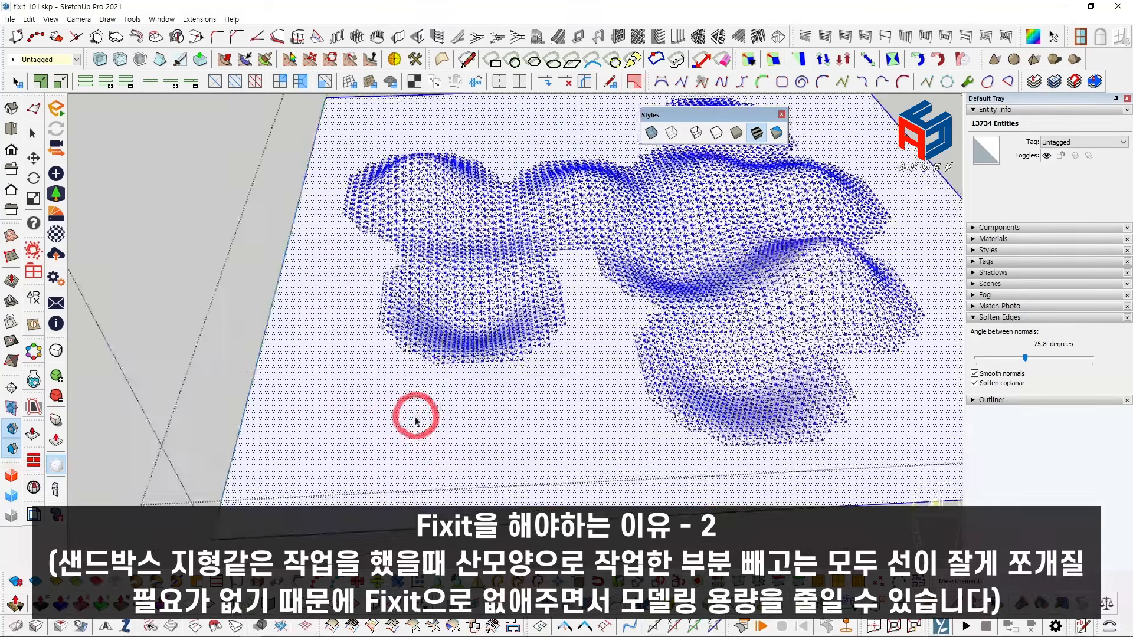
{"action": "scroll", "coordinate": [460, 377], "scroll_direction": "down", "scroll_amount": 3}
{"action": "left_click", "coordinate": [472, 361]}
{"action": "scroll", "coordinate": [472, 364], "scroll_direction": "down", "scroll_amount": 2}
{"action": "scroll", "coordinate": [597, 264], "scroll_direction": "up", "scroll_amount": 4}
{"action": "middle_click_drag", "start_coordinate": [597, 263], "coordinate": [539, 388], "text": "shift"}
{"action": "scroll", "coordinate": [540, 388], "scroll_direction": "up", "scroll_amount": 3}
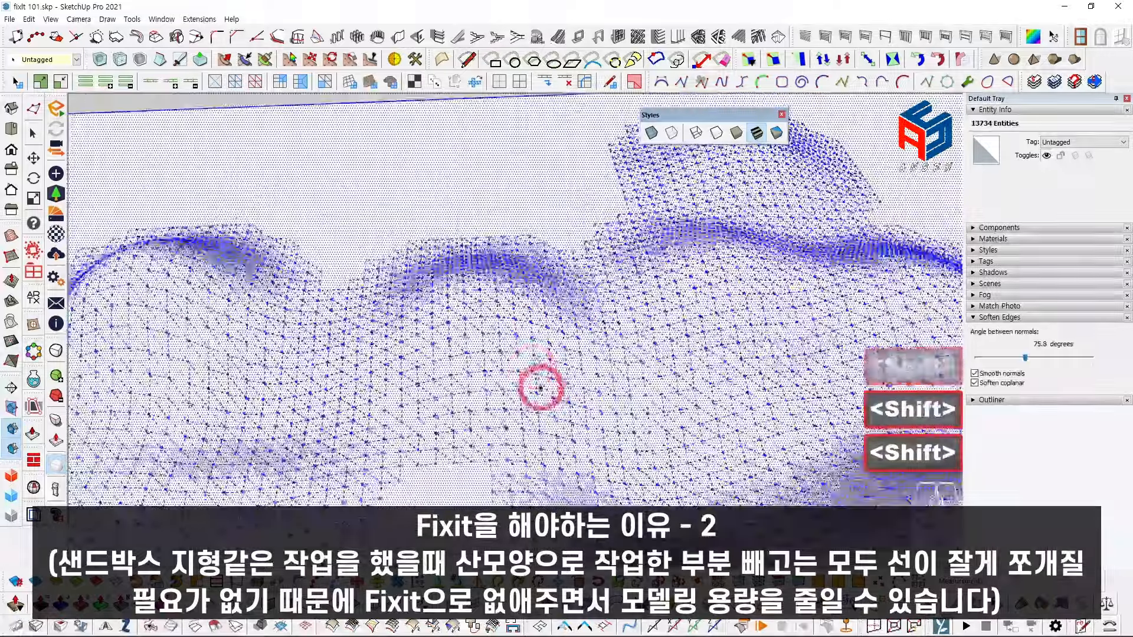
{"action": "scroll", "coordinate": [507, 271], "scroll_direction": "down", "scroll_amount": 5}
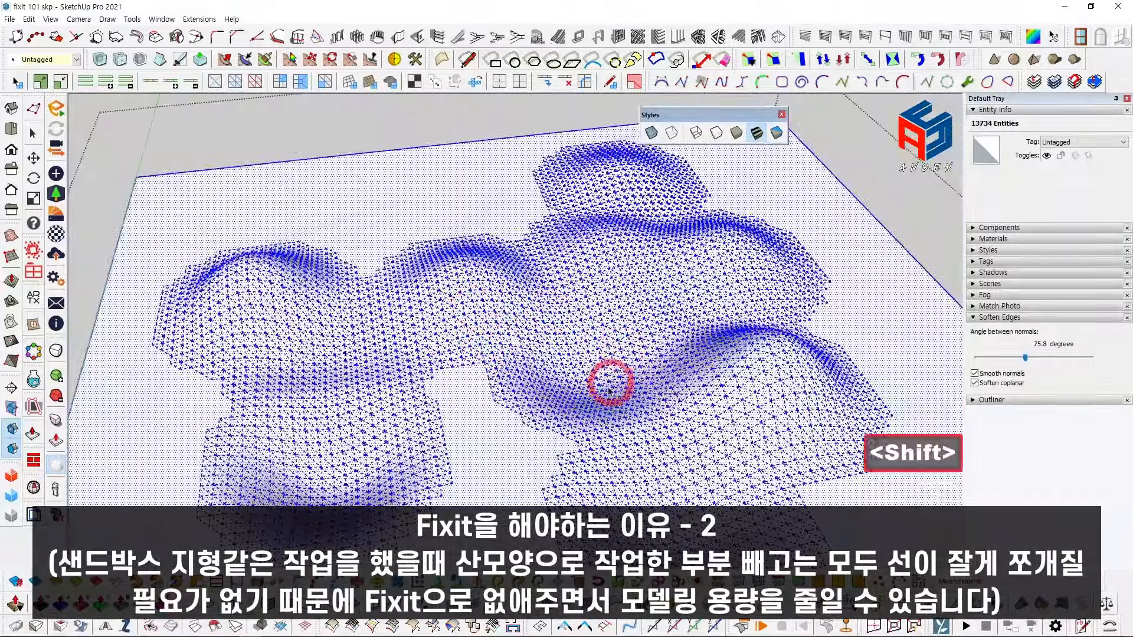
{"action": "scroll", "coordinate": [730, 345], "scroll_direction": "up", "scroll_amount": 3}
{"action": "scroll", "coordinate": [729, 345], "scroll_direction": "down", "scroll_amount": 4}
{"action": "middle_click_drag", "start_coordinate": [729, 345], "coordinate": [602, 313], "text": "shift"}
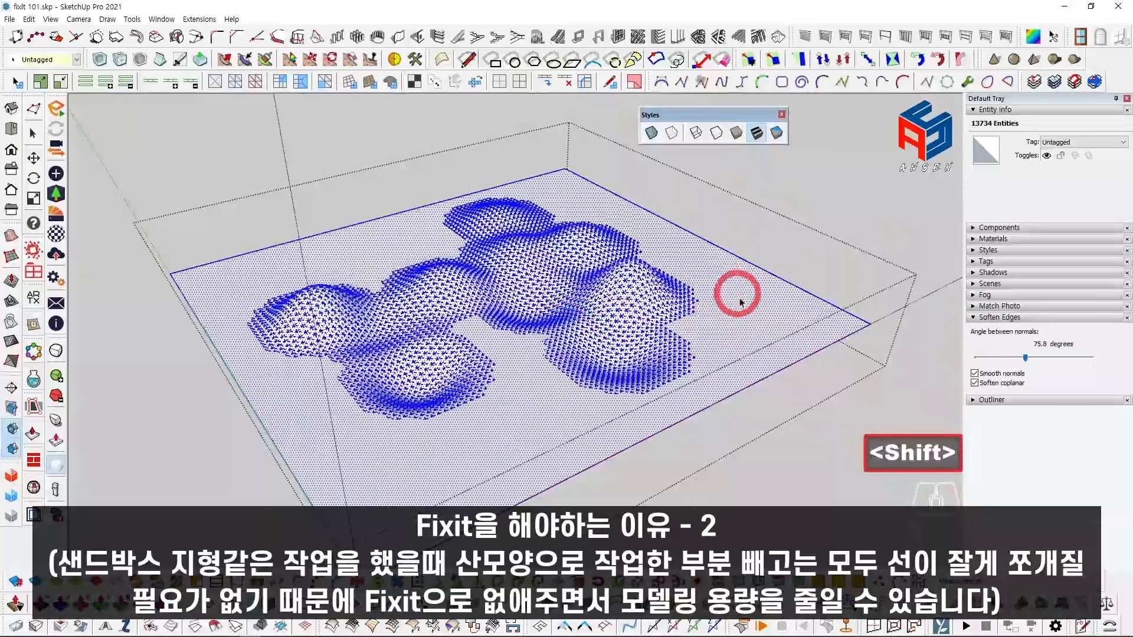
{"action": "middle_click_drag", "start_coordinate": [759, 339], "coordinate": [550, 372]}
{"action": "key", "text": "Escape"}
{"action": "scroll", "coordinate": [550, 372], "scroll_direction": "down", "scroll_amount": 1}
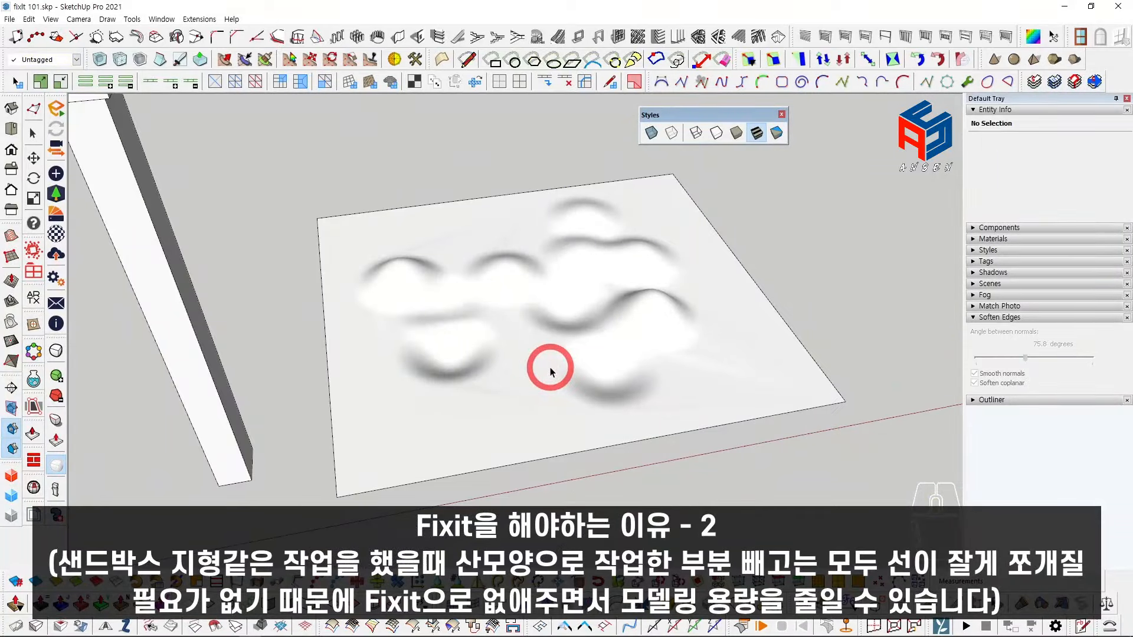
Step: Check the geometry inside the terrain group again, leave it, and view the whole row of sample models
{"action": "double_click", "coordinate": [461, 418]}
{"action": "double_click", "coordinate": [461, 418]}
{"action": "mouse_move", "coordinate": [580, 333]}
{"action": "middle_mouse_down"}
{"action": "mouse_move", "coordinate": [592, 344]}
{"action": "mouse_move", "coordinate": [721, 324]}
{"action": "mouse_move", "coordinate": [673, 337]}
{"action": "mouse_move", "coordinate": [686, 363]}
{"action": "mouse_move", "coordinate": [647, 366]}
{"action": "middle_mouse_up"}
{"action": "key", "text": "Escape"}
{"action": "key", "text": "Escape"}
{"action": "scroll", "coordinate": [595, 356], "scroll_direction": "down", "scroll_amount": 8}
{"action": "scroll", "coordinate": [664, 343], "scroll_direction": "up", "scroll_amount": 3}
{"action": "scroll", "coordinate": [686, 363], "scroll_direction": "up", "scroll_amount": 1}
{"action": "scroll", "coordinate": [634, 354], "scroll_direction": "down", "scroll_amount": 1}
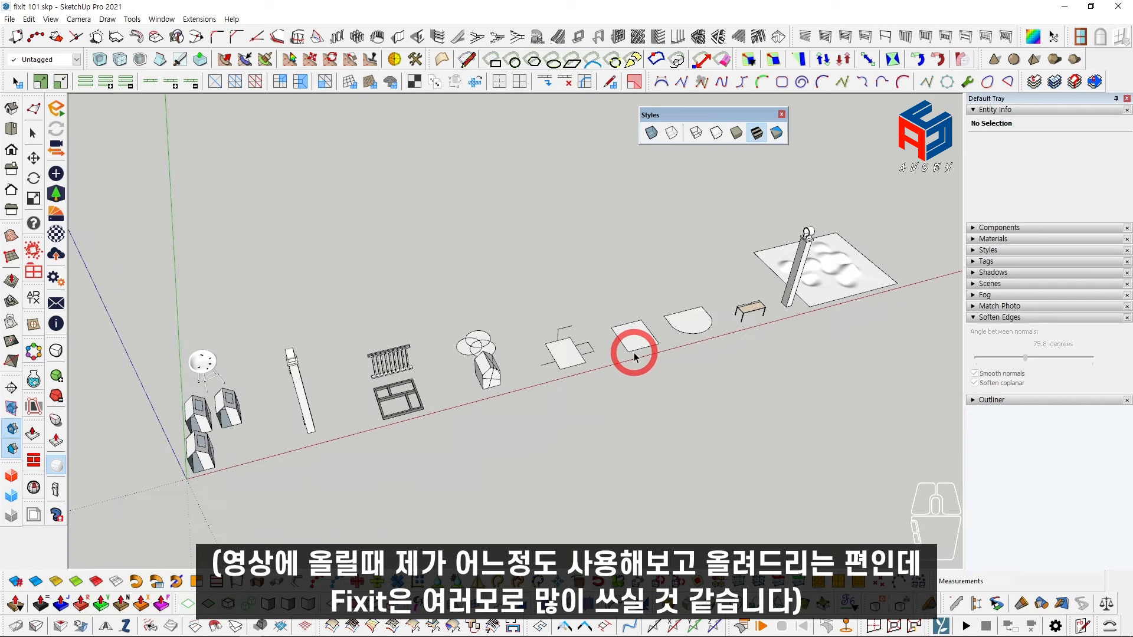